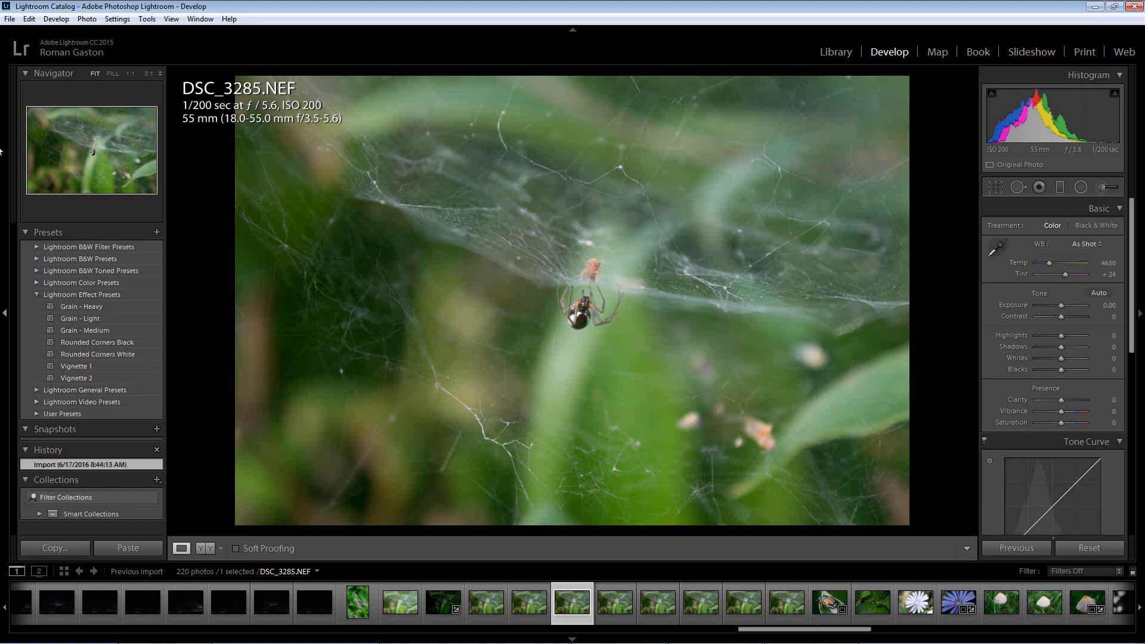
- Start a photo import from the NIKON D3300 card and exclude all photos from the import selection
click(7, 19)
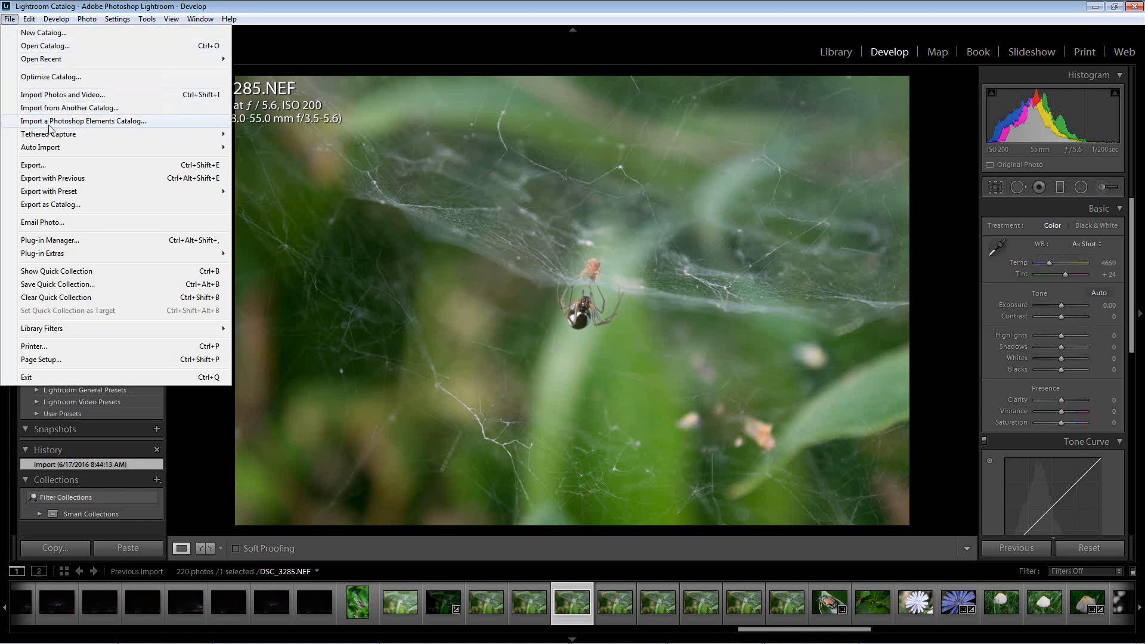
click(103, 95)
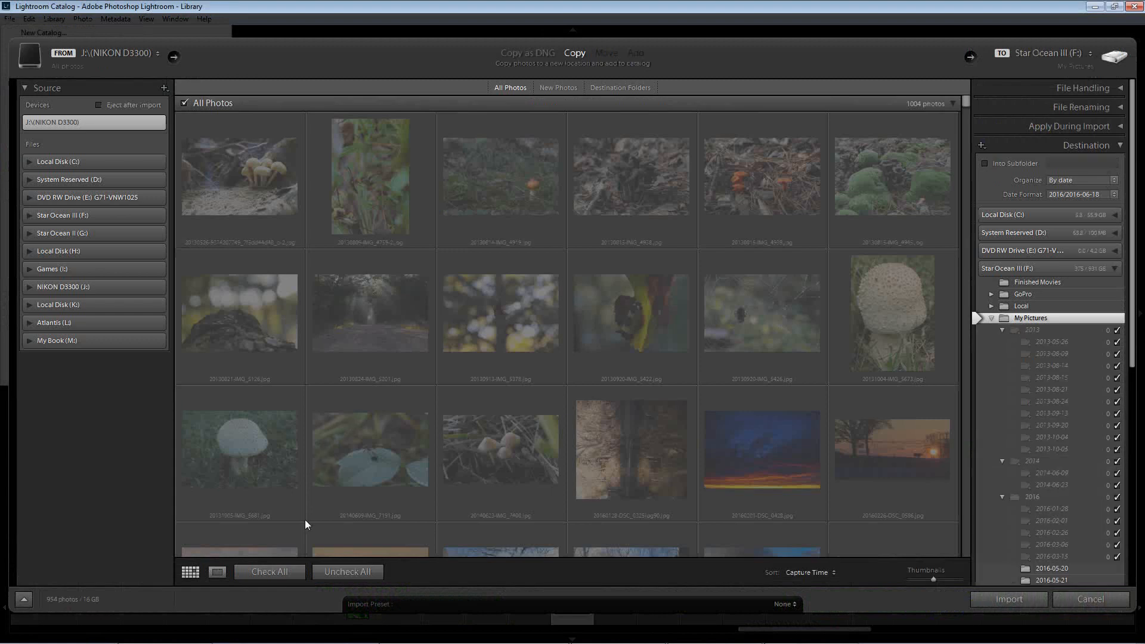
click(346, 571)
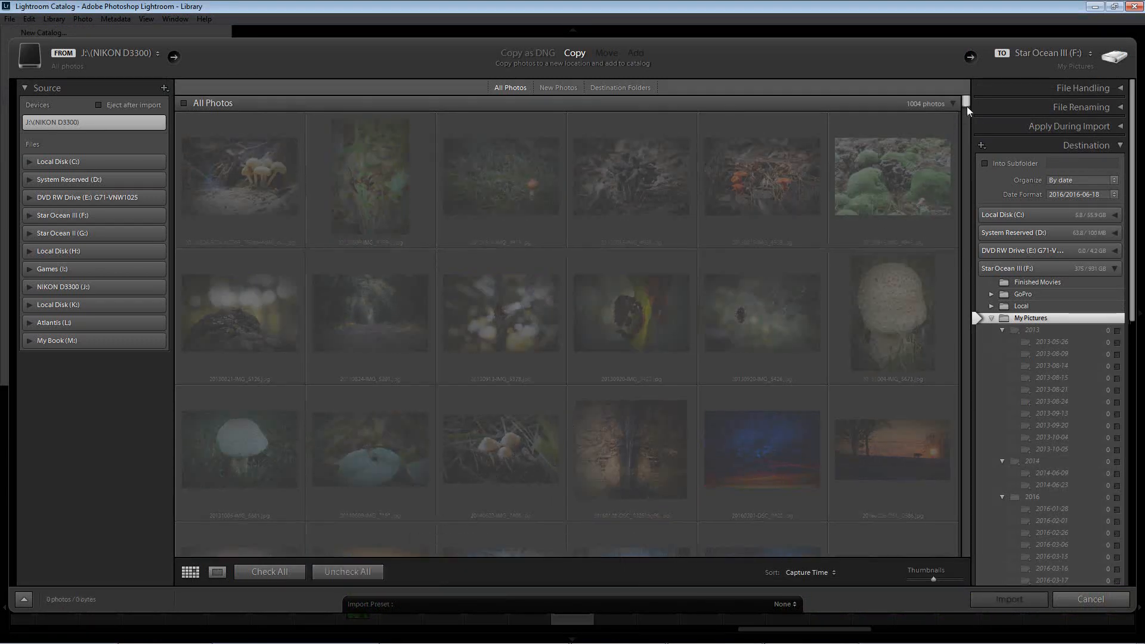
- Mark only the photos from DSC_3350.NEF through the last shot, DSC_3380.NEF, and import them into the catalog
mouse_move(967, 106)
mouse_down()
mouse_move(961, 271)
mouse_move(955, 87)
mouse_up()
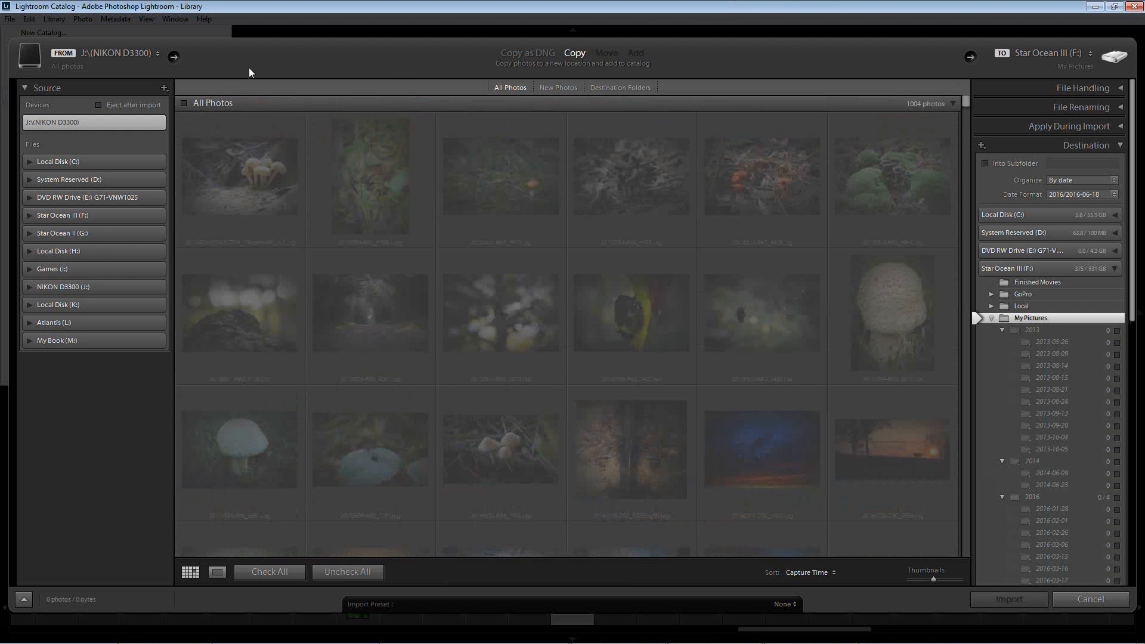
mouse_move(399, 228)
drag(967, 104, 952, 225)
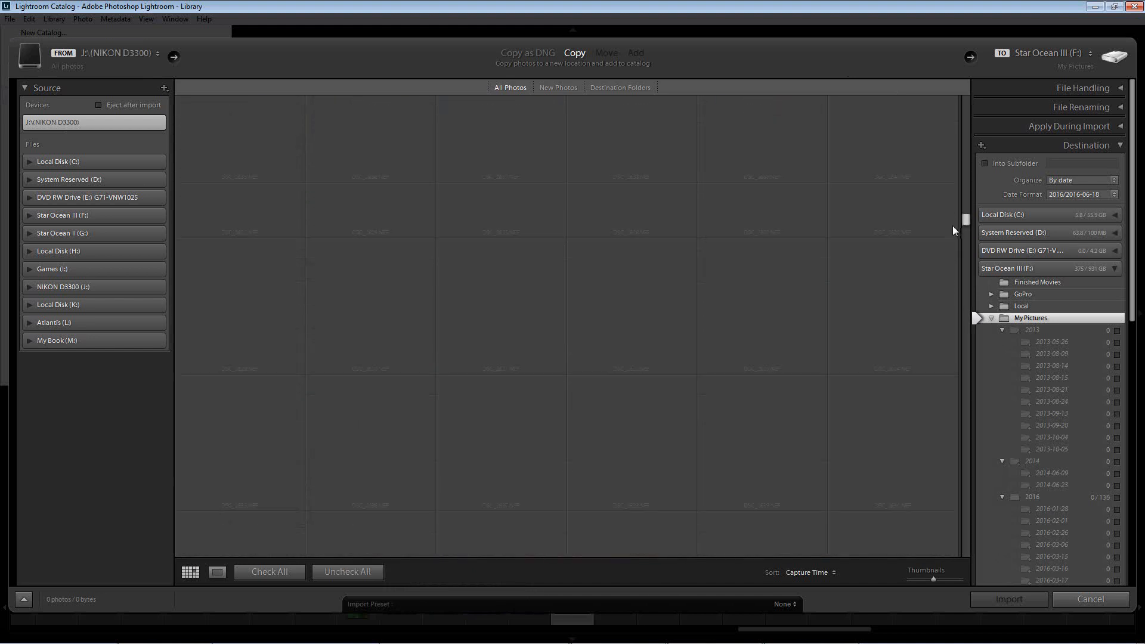
drag(945, 272, 949, 563)
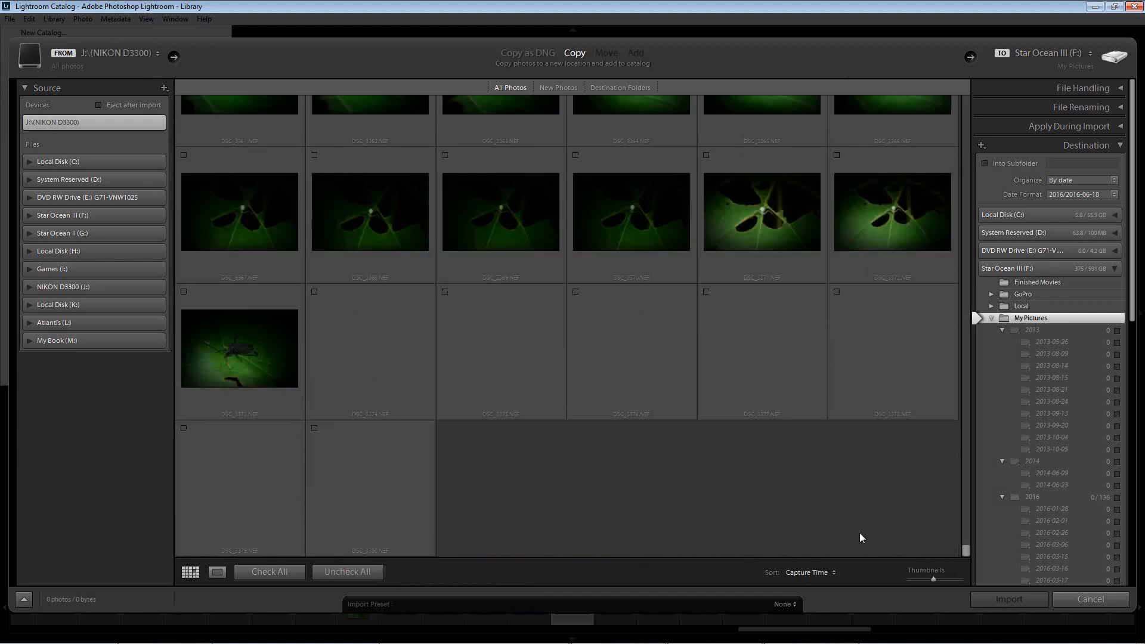
scroll(385, 434, up, 3)
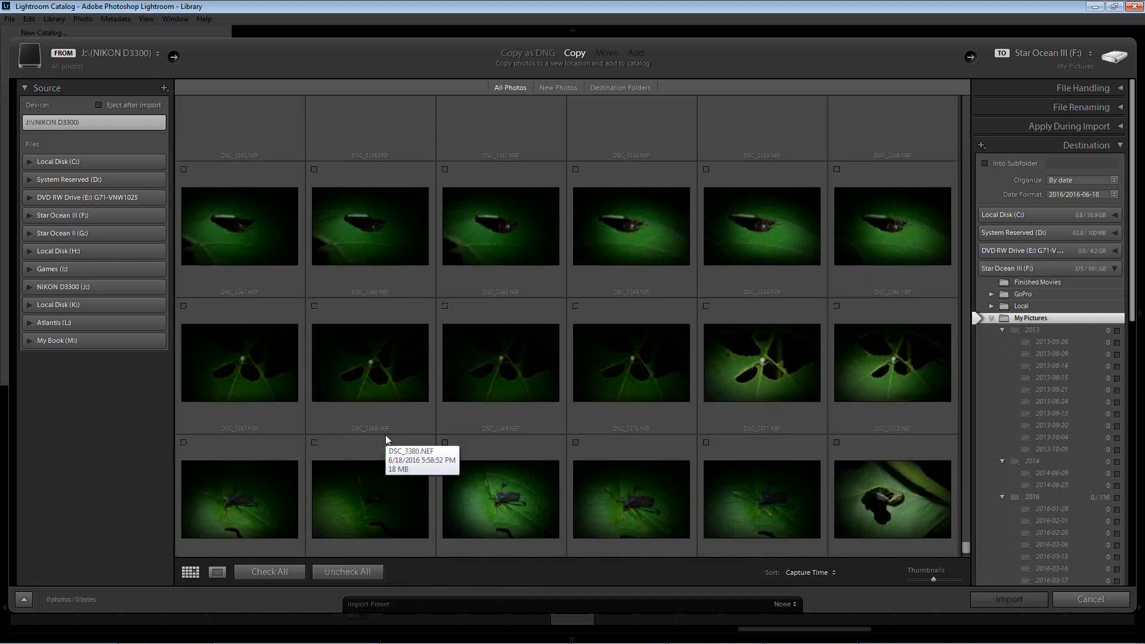
scroll(385, 434, up, 1)
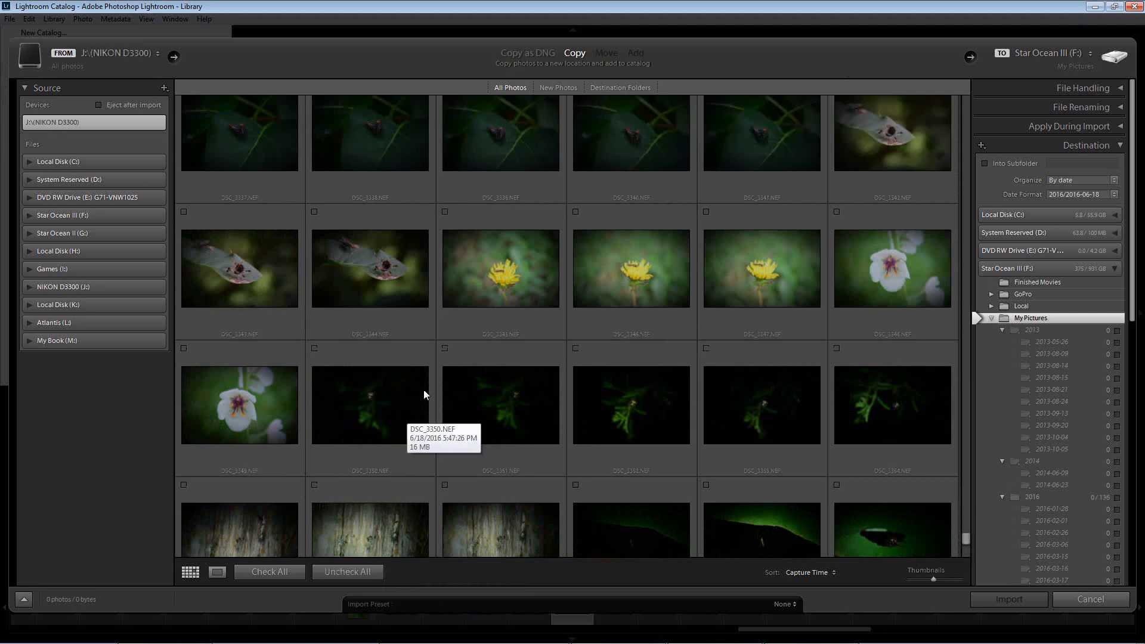
scroll(424, 389, down, 4)
scroll(414, 440, up, 2)
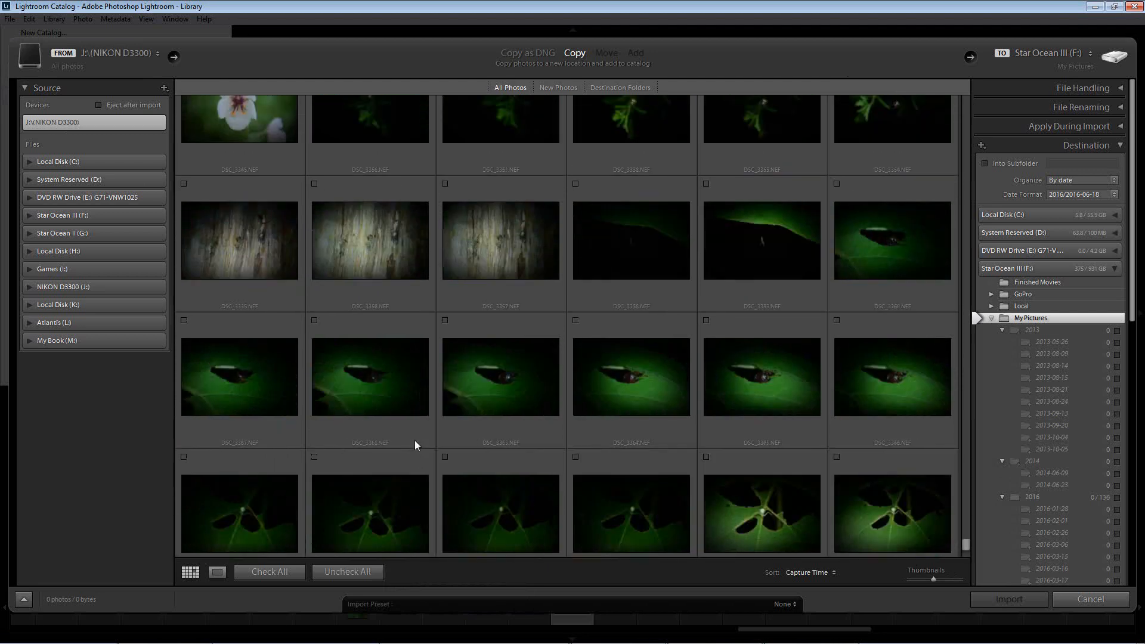
scroll(413, 324, up, 3)
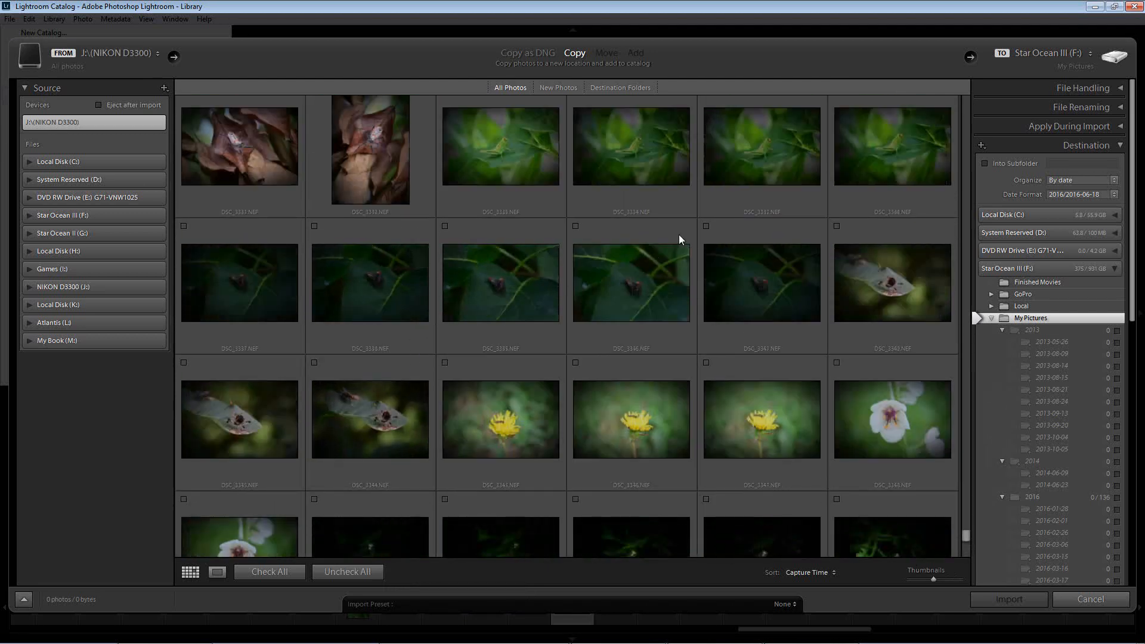
scroll(495, 369, down, 2)
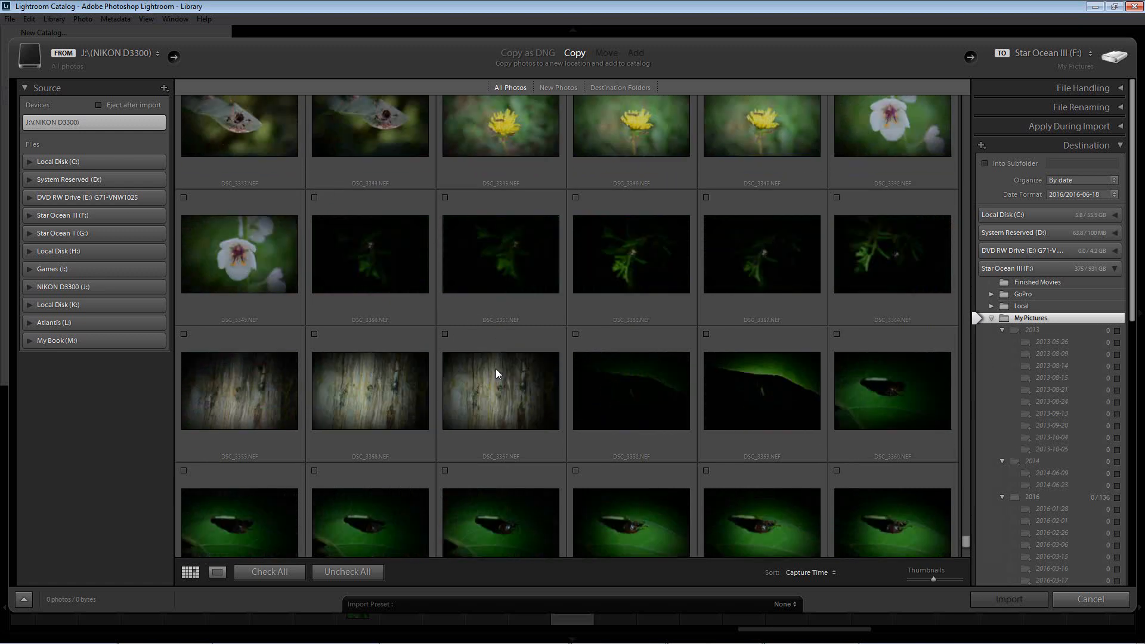
shift+click(375, 203)
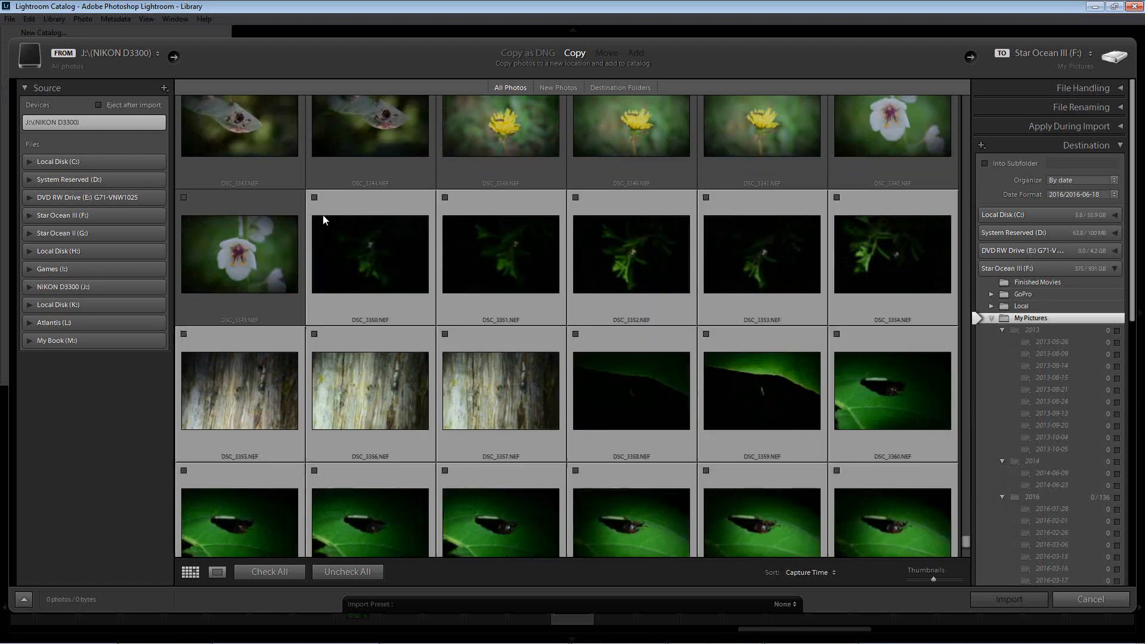
click(314, 197)
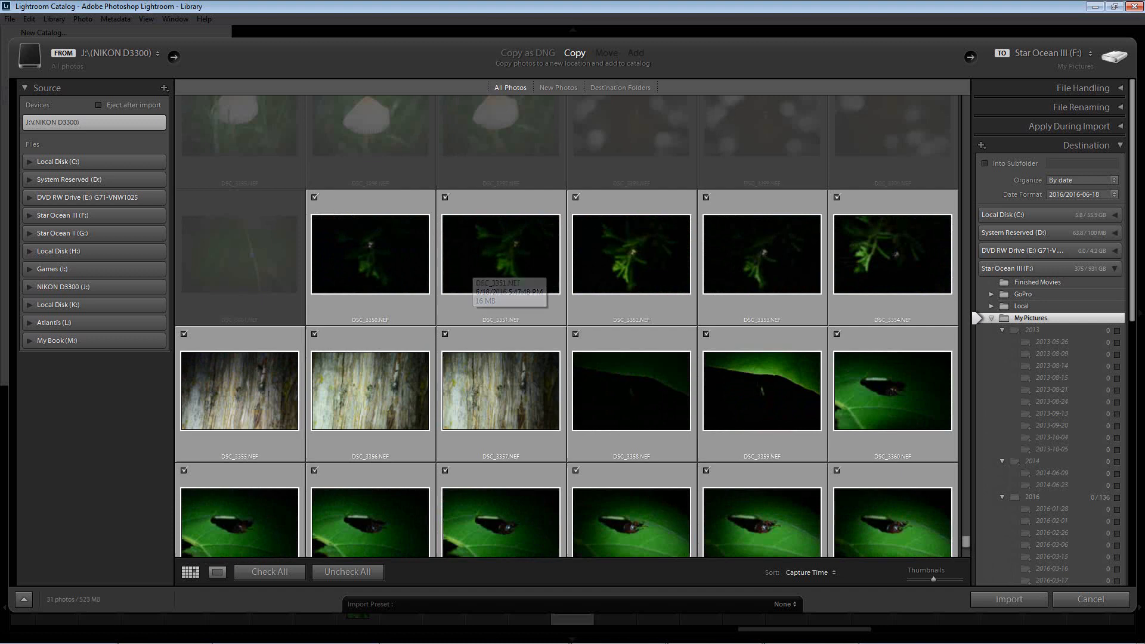
click(991, 597)
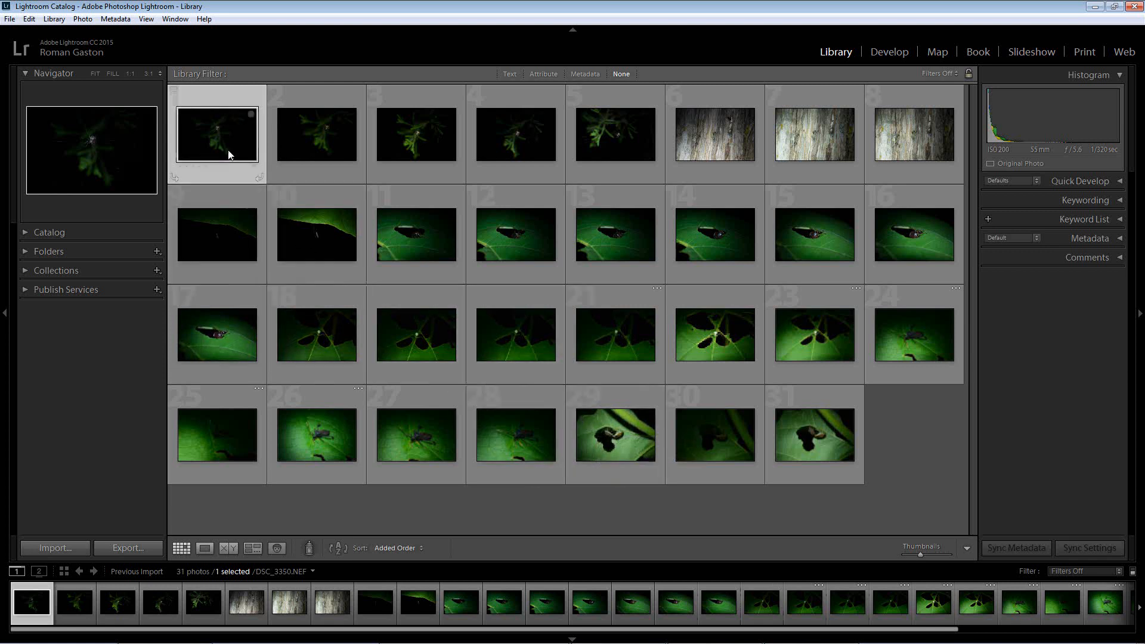
- Open DSC_3350.NEF in the Develop module and inspect the spider at 1:1 magnification
key(d)
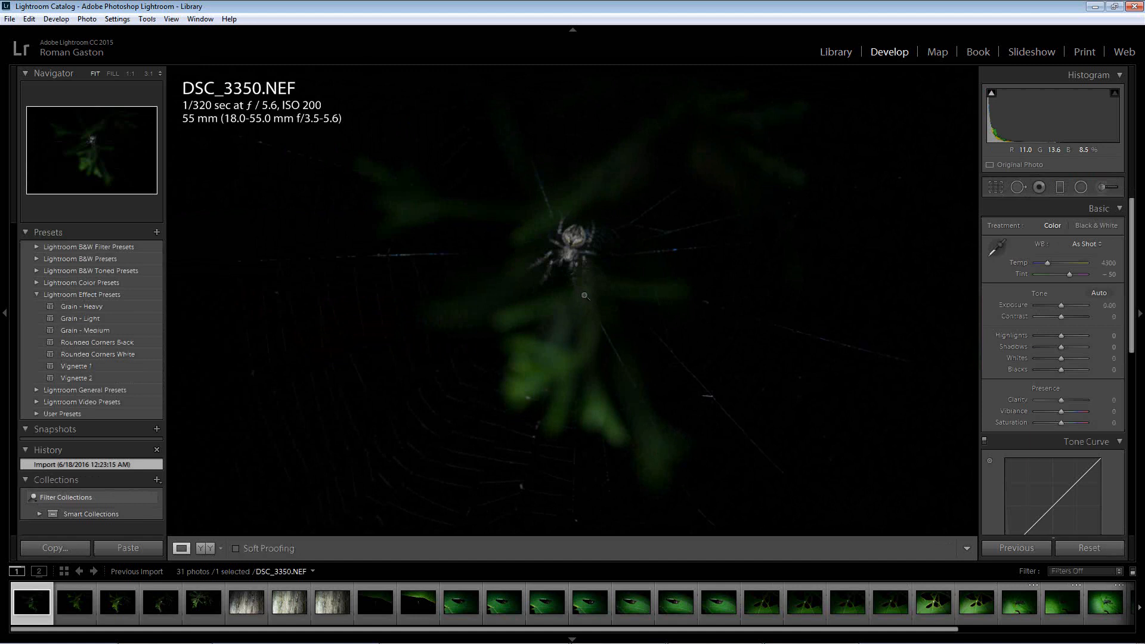
click(570, 253)
drag(583, 240, 528, 297)
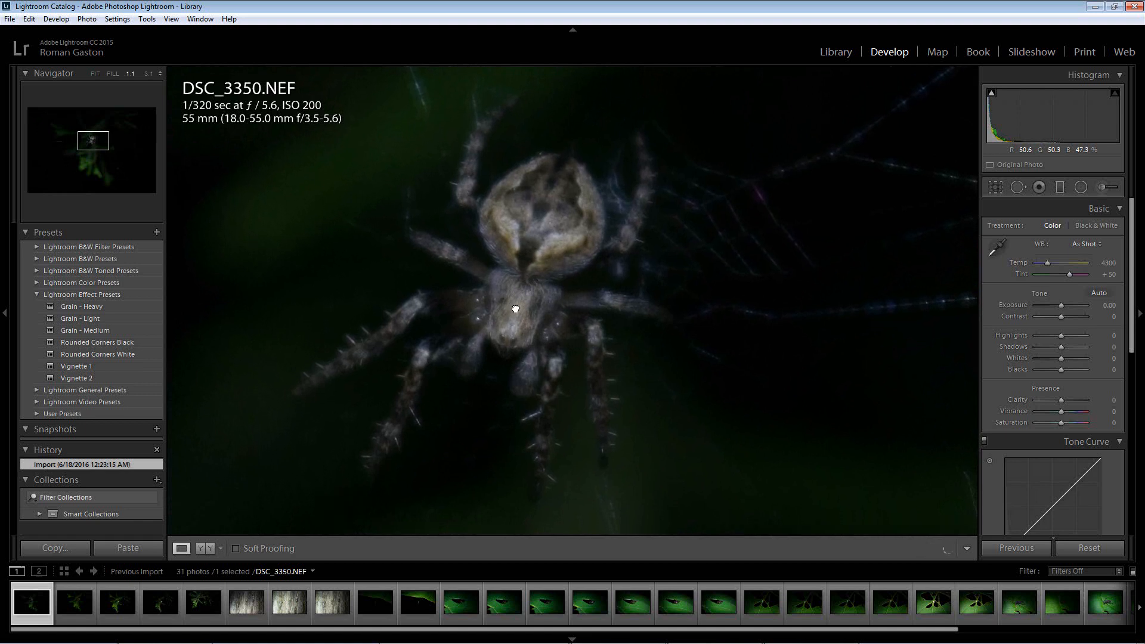
key(z)
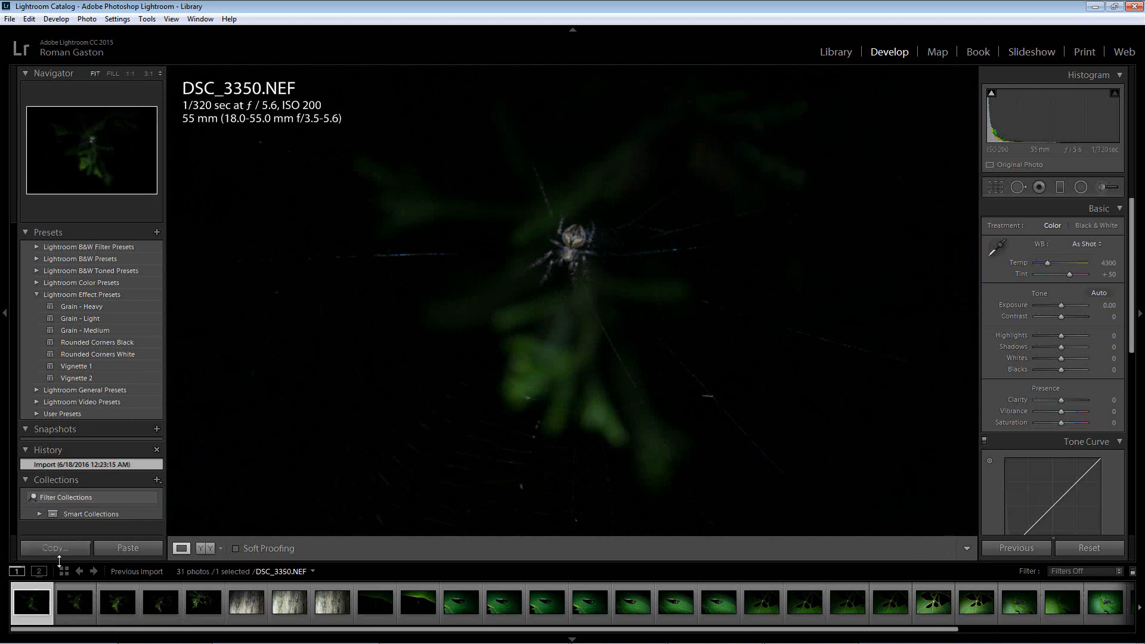
click(571, 241)
drag(576, 269, 573, 256)
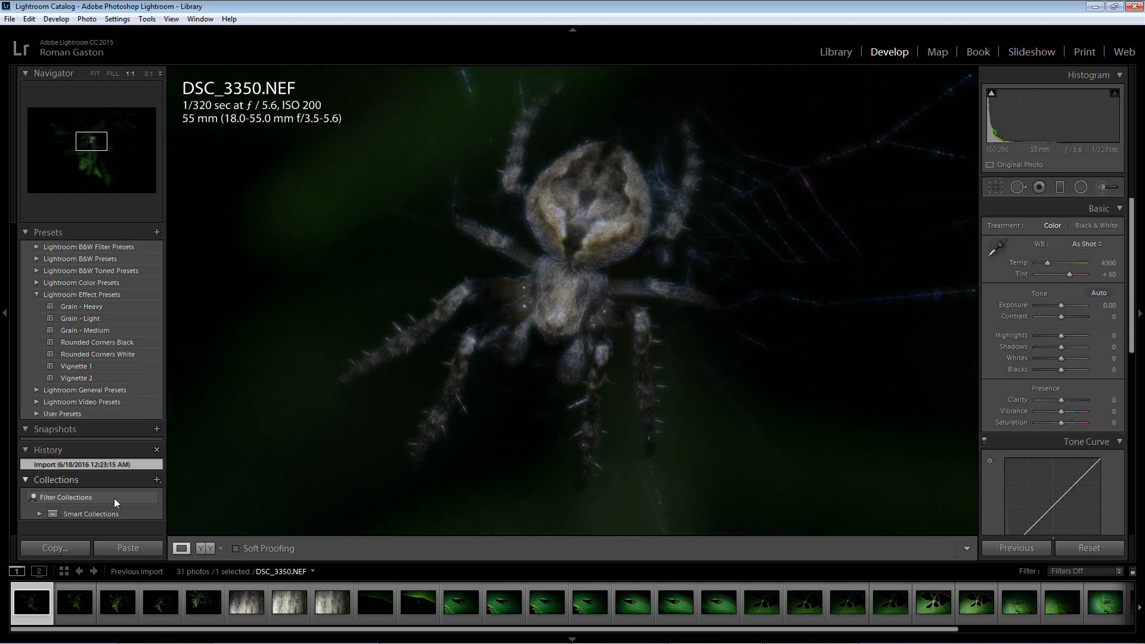
click(577, 265)
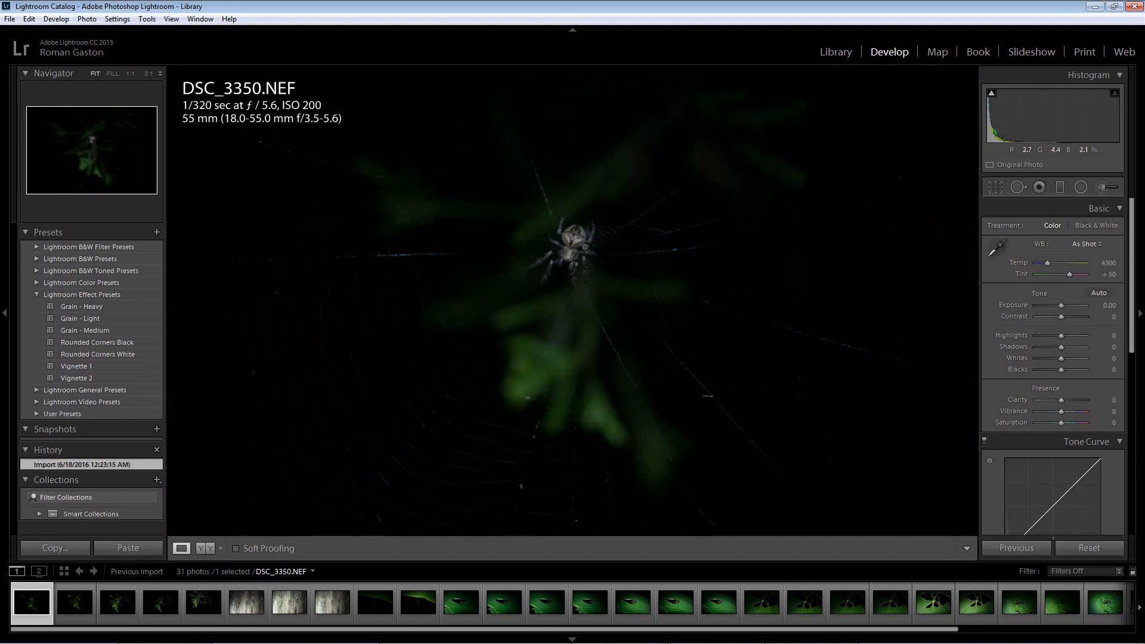
- View the other spider shots, DSC_3351.NEF to DSC_3354.NEF, in full and return to DSC_3350.NEF
click(69, 599)
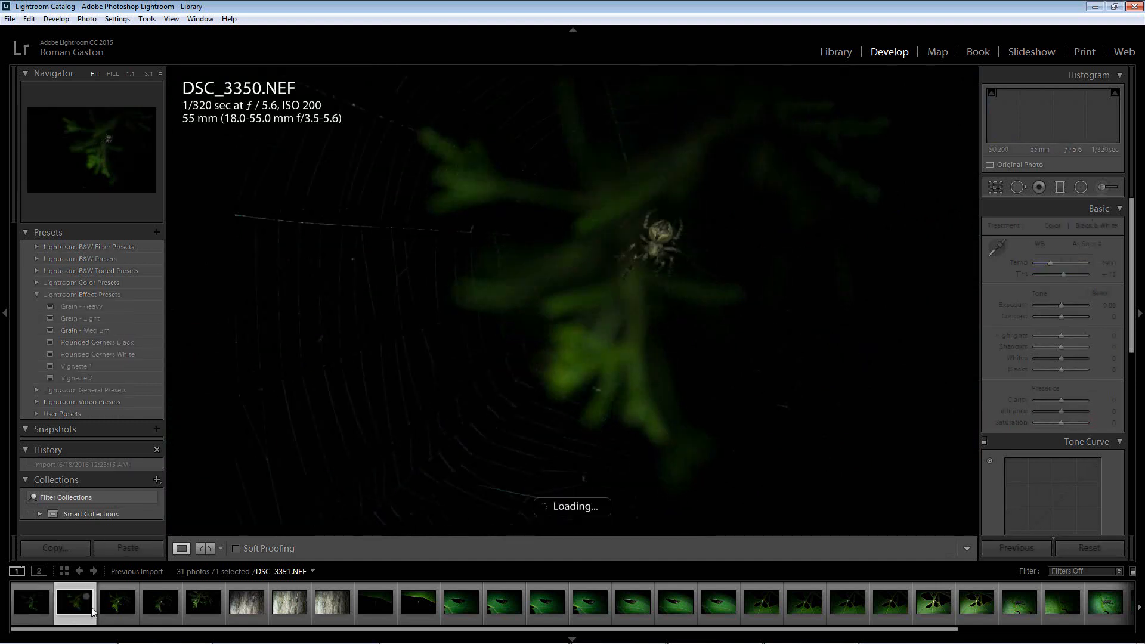
click(114, 605)
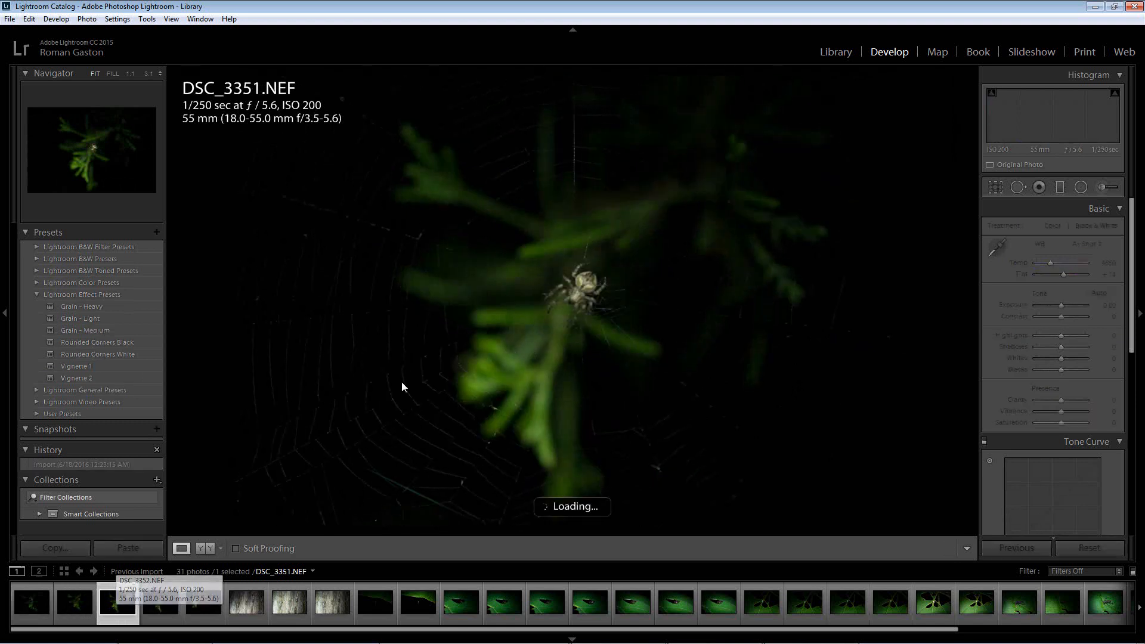
click(154, 606)
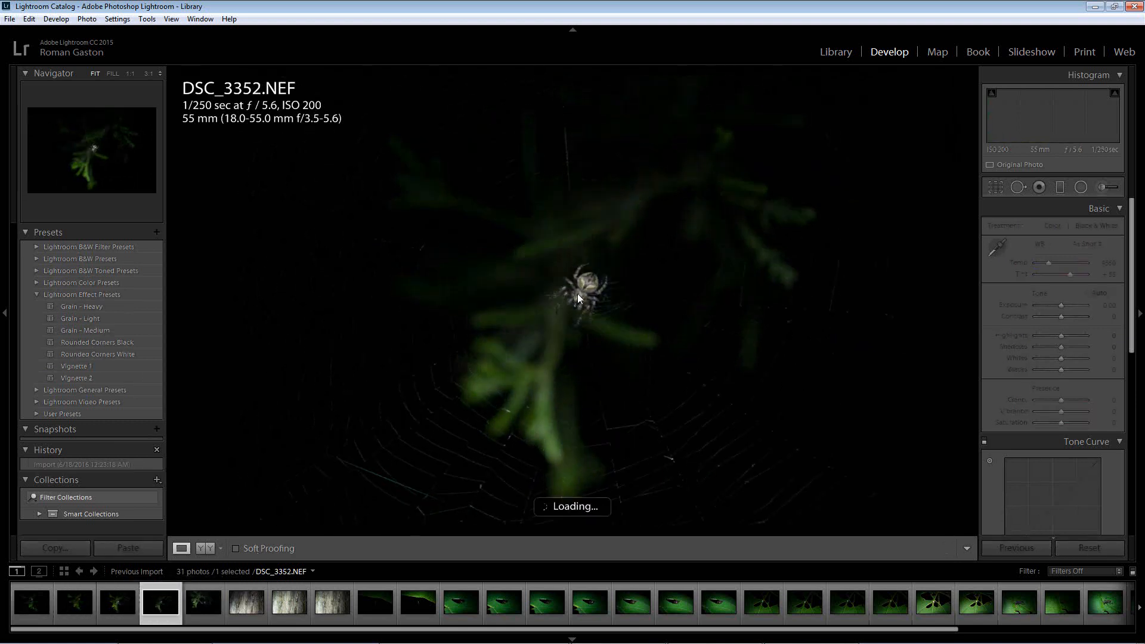
click(202, 608)
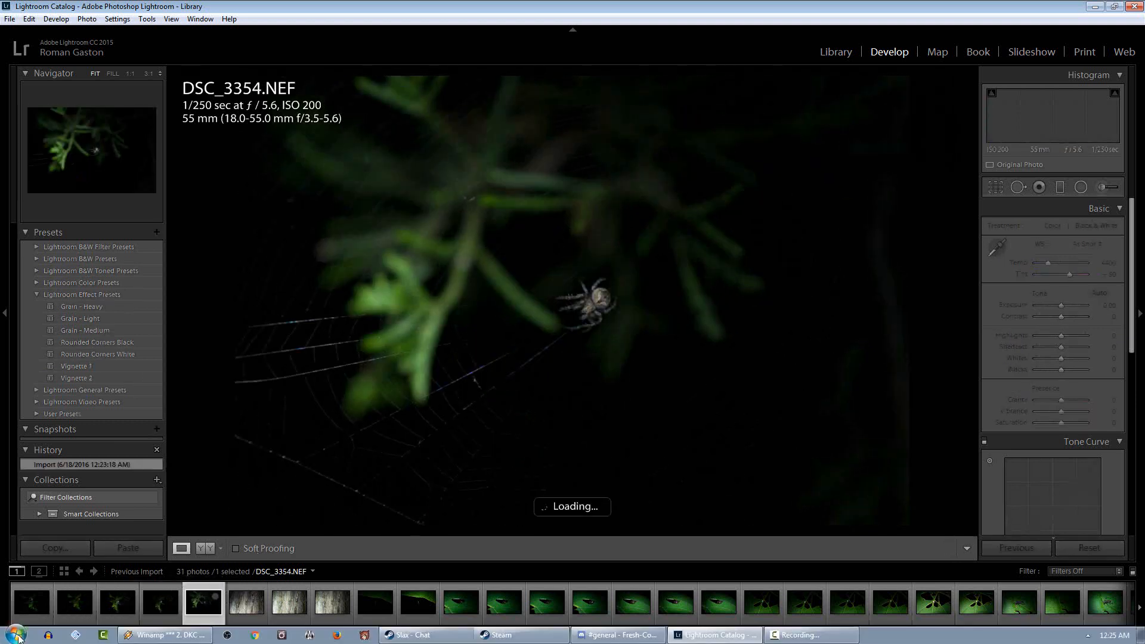
click(16, 607)
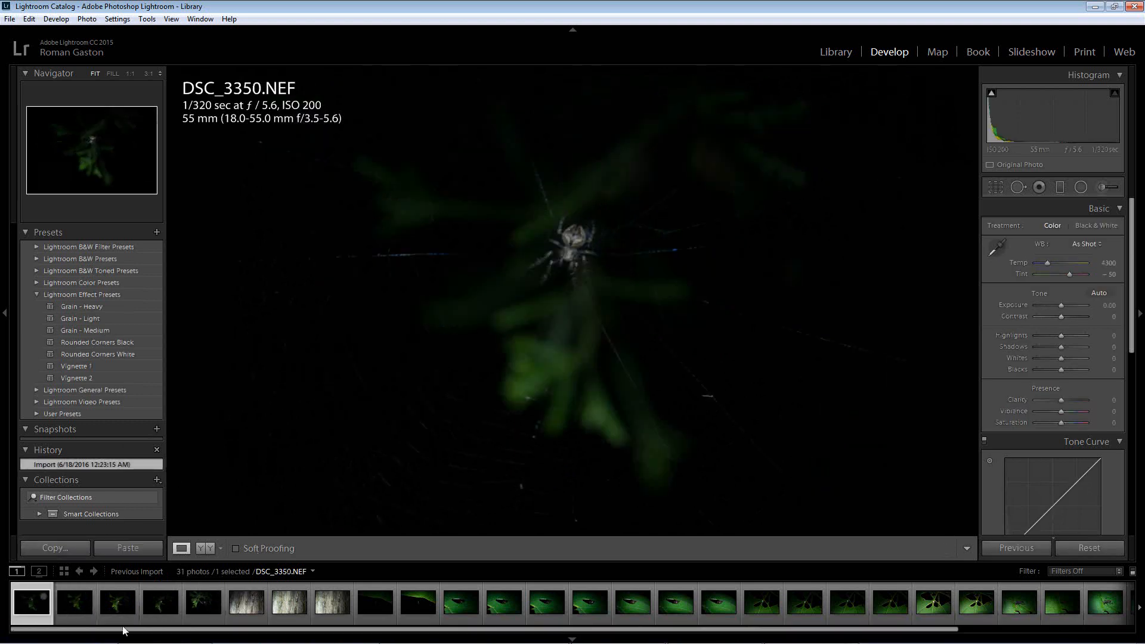
- Compare the spider's sharpness at 1:1 magnification in DSC_3350.NEF and DSC_3351.NEF
click(569, 247)
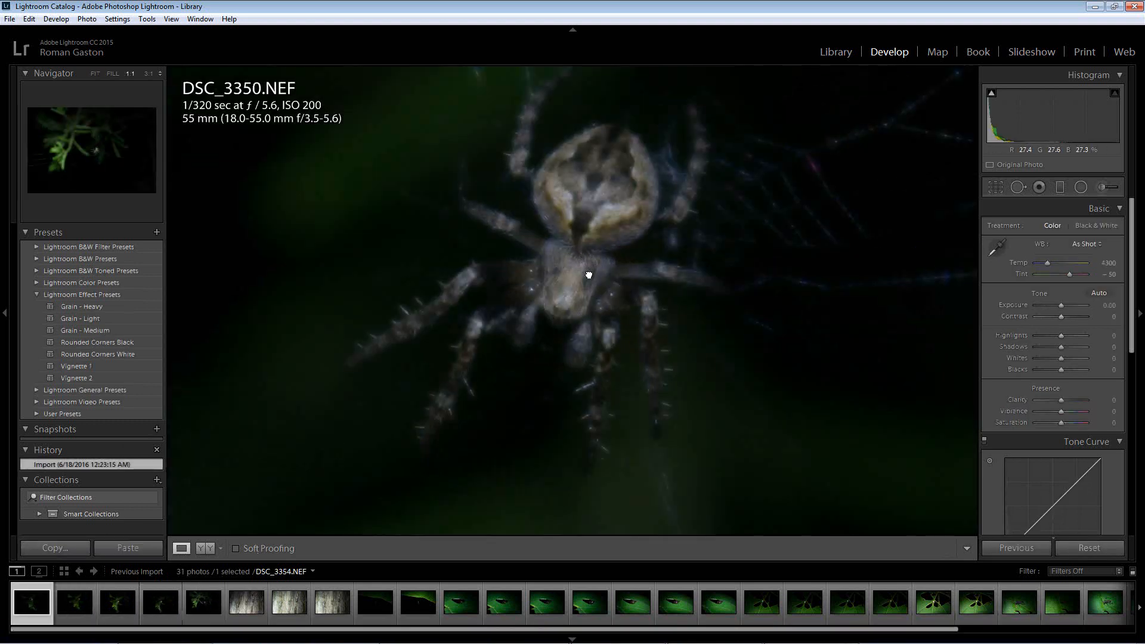
drag(588, 271, 562, 274)
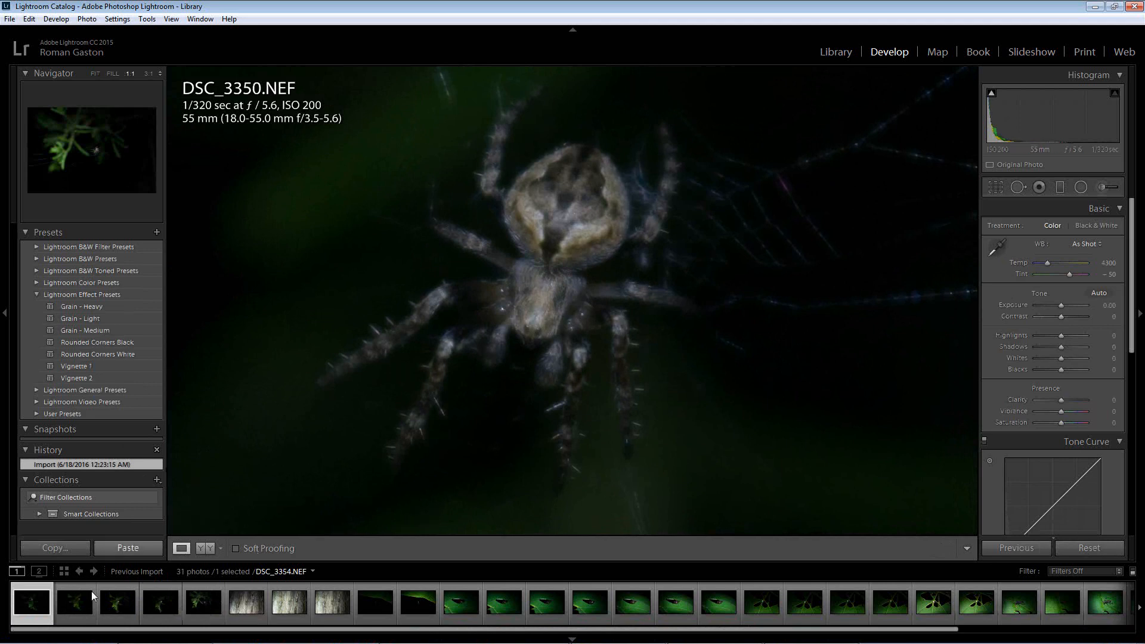
click(78, 604)
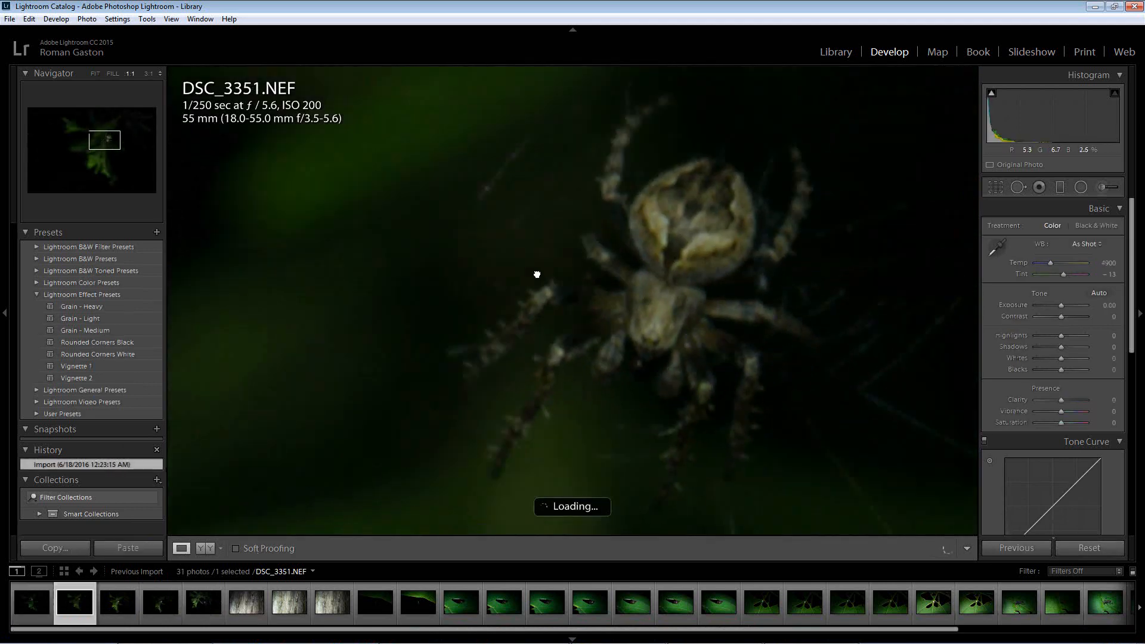
drag(545, 248, 493, 258)
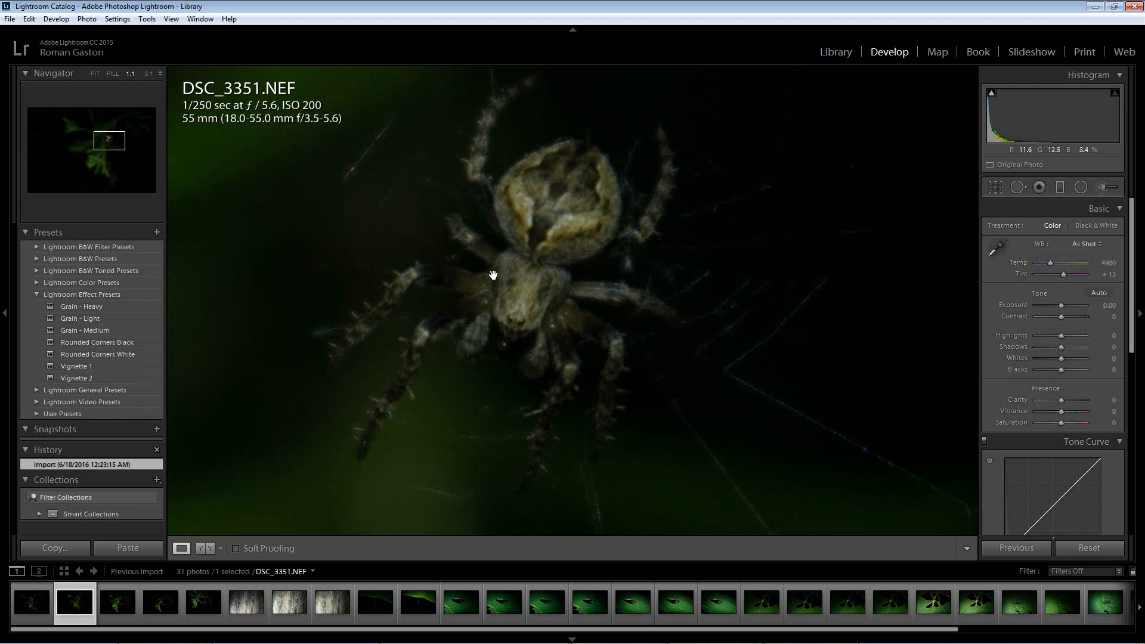
- Examine the spider's focus at 1:1 magnification in DSC_3352.NEF and DSC_3353.NEF
click(98, 605)
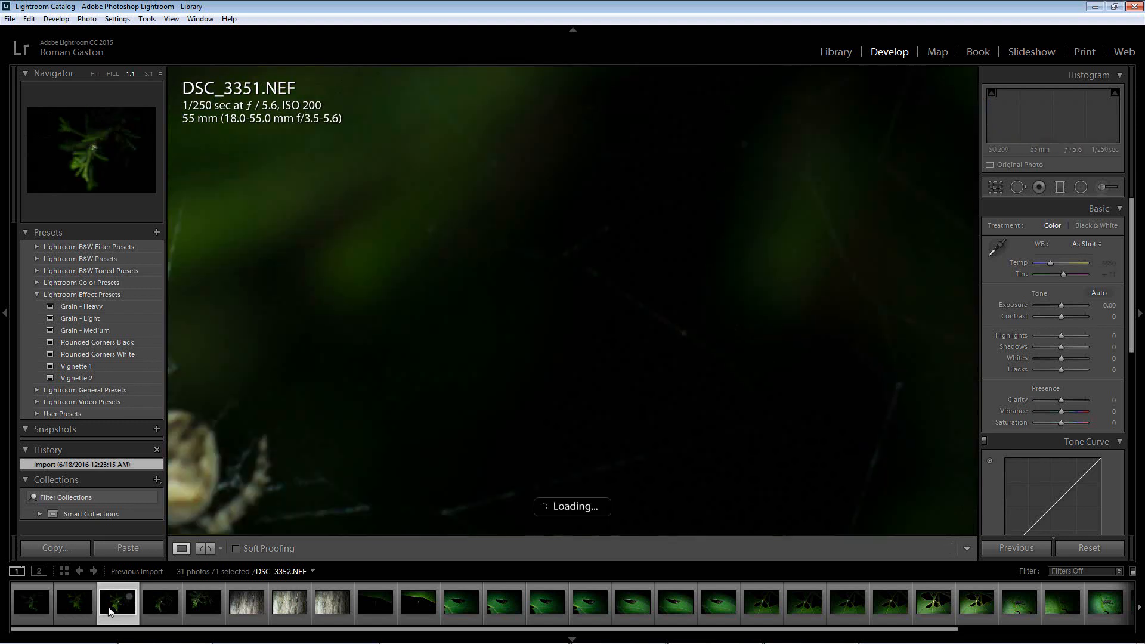
drag(277, 438, 641, 212)
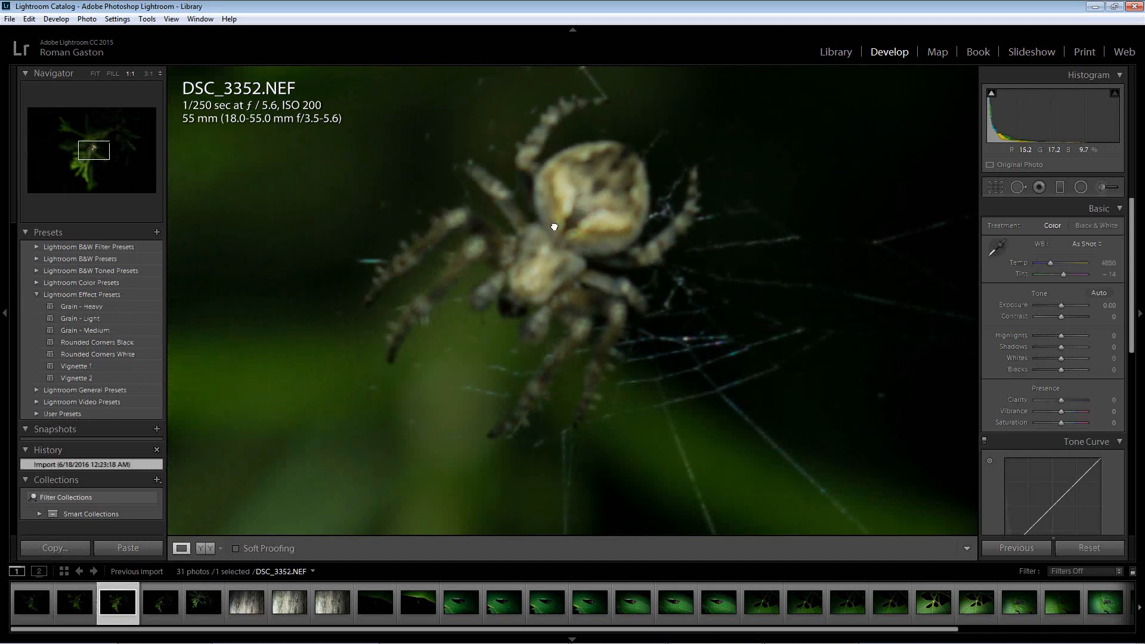
click(554, 225)
click(581, 292)
click(587, 319)
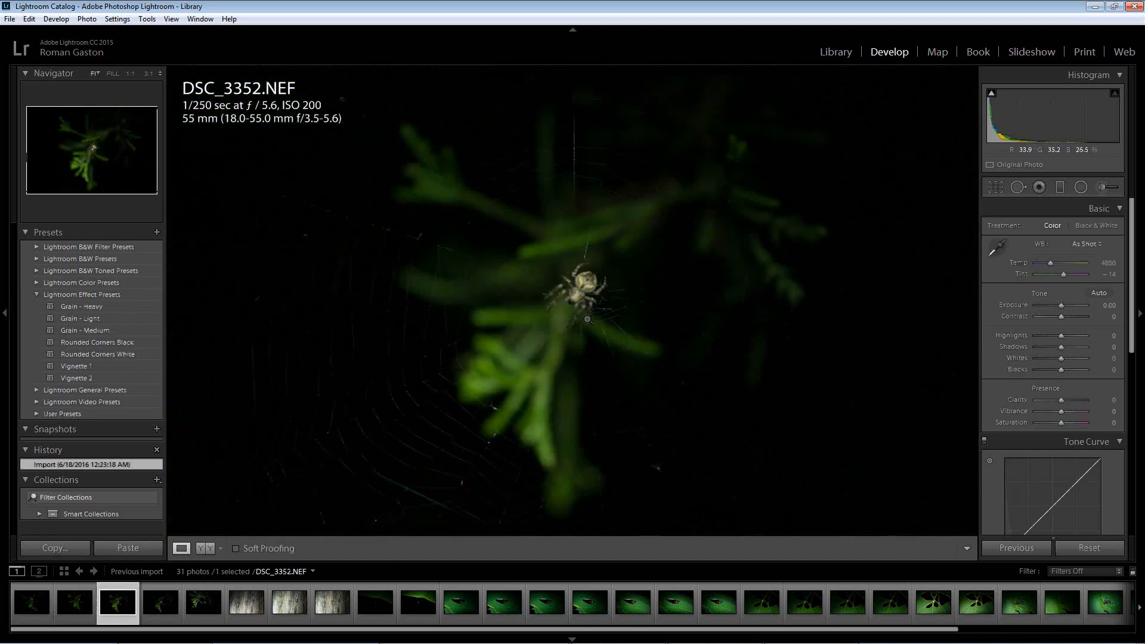
click(588, 294)
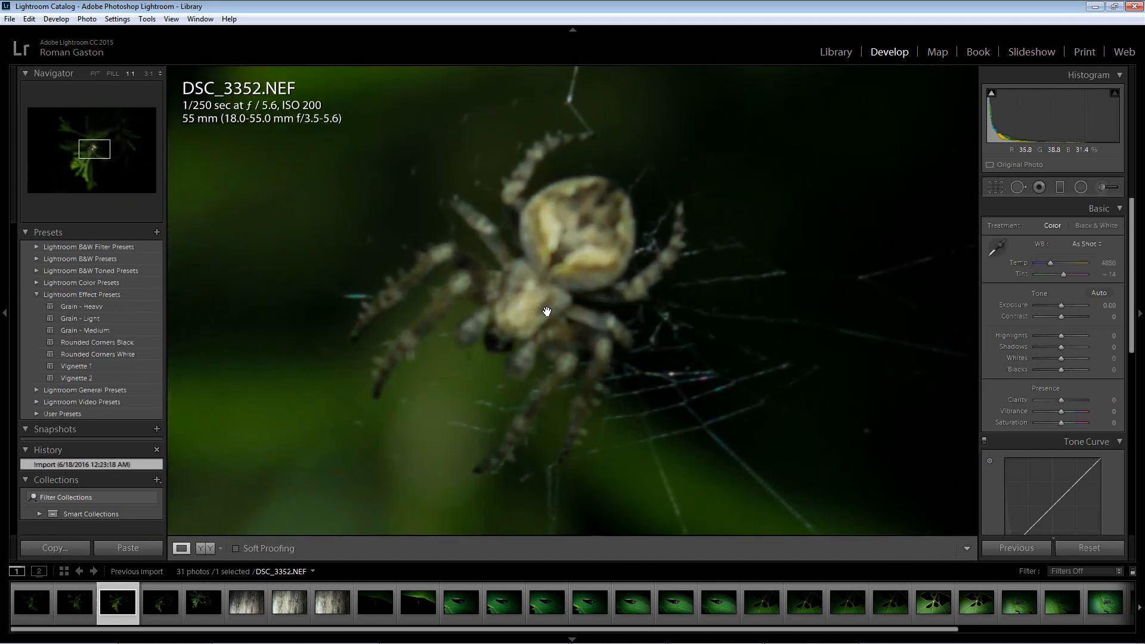
click(159, 607)
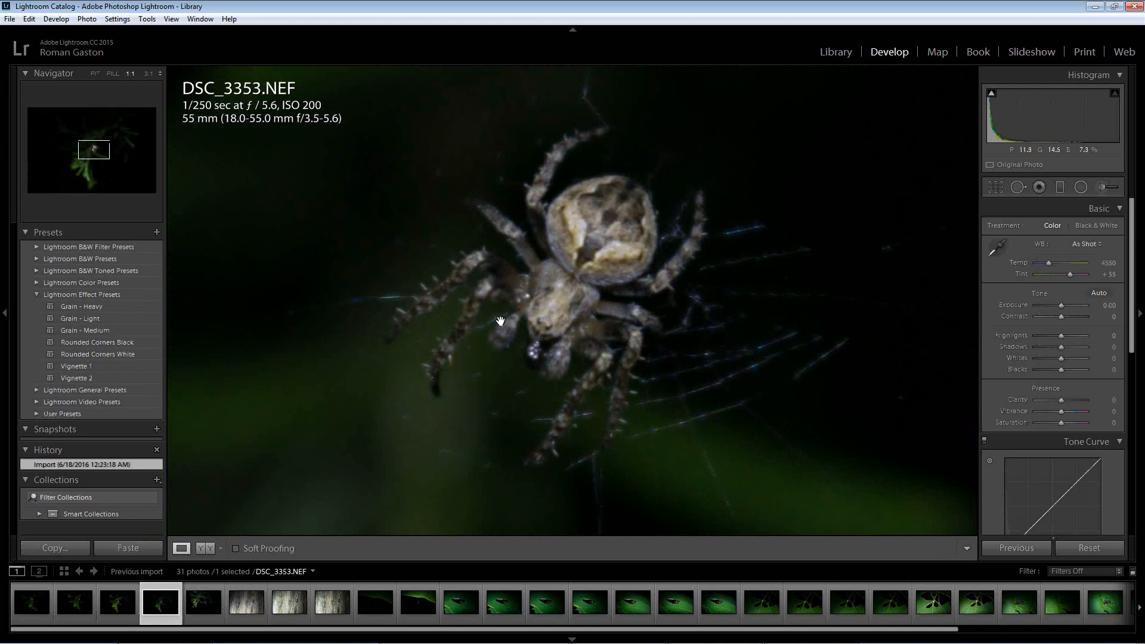
- Return to DSC_3350.NEF and raise its Contrast to +33
click(34, 599)
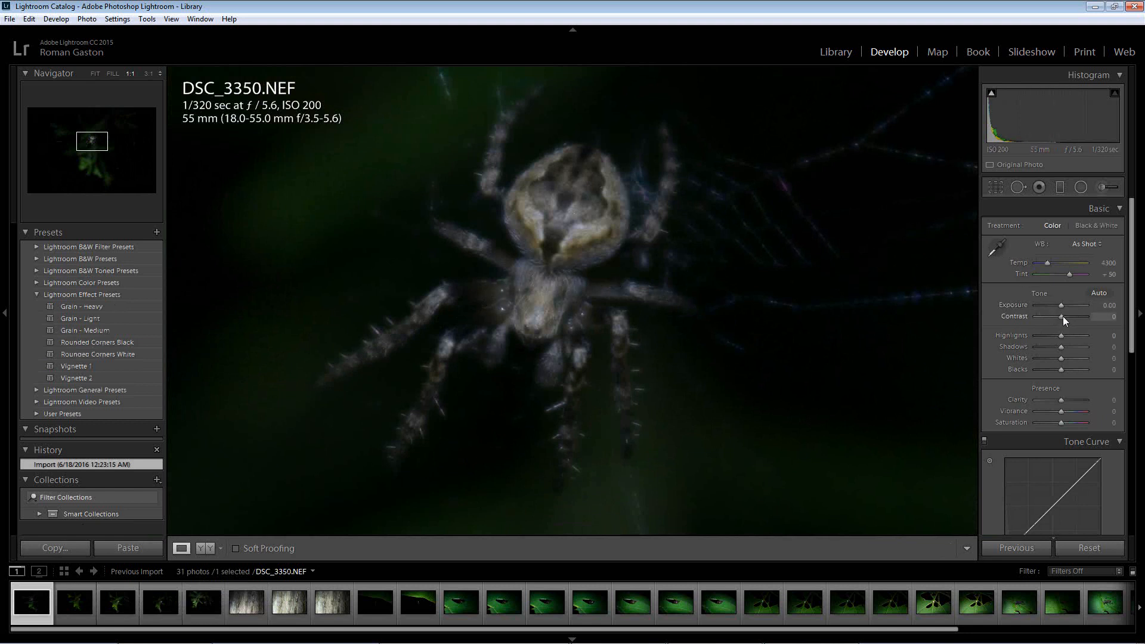
drag(1062, 316, 1068, 317)
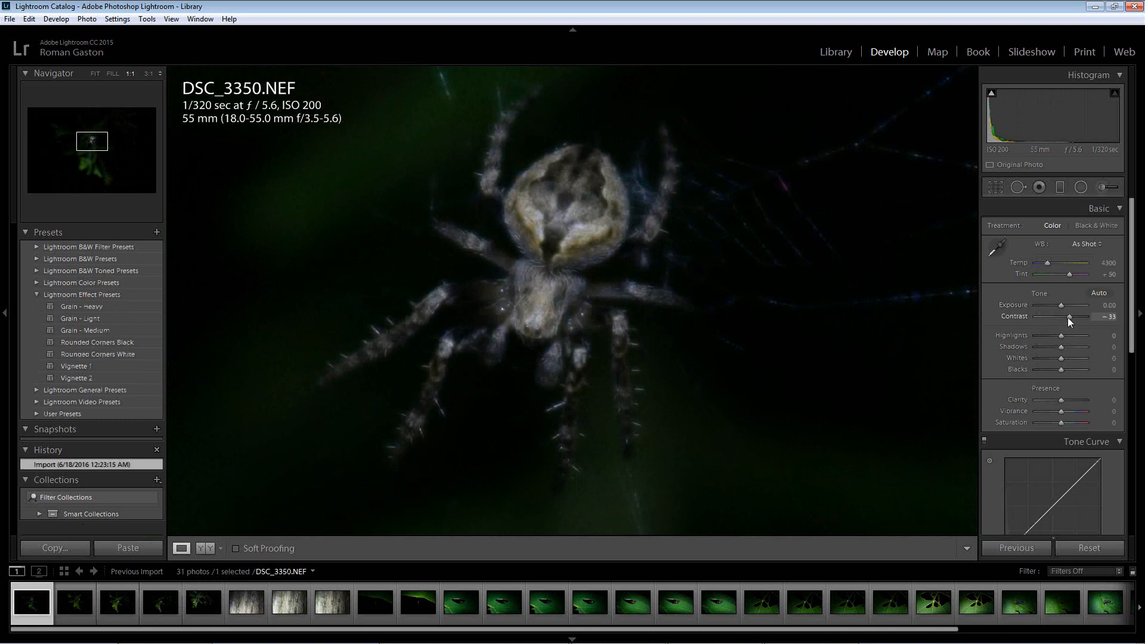
- Set the Contrast of DSC_3350.NEF to +31
drag(1067, 319, 1067, 318)
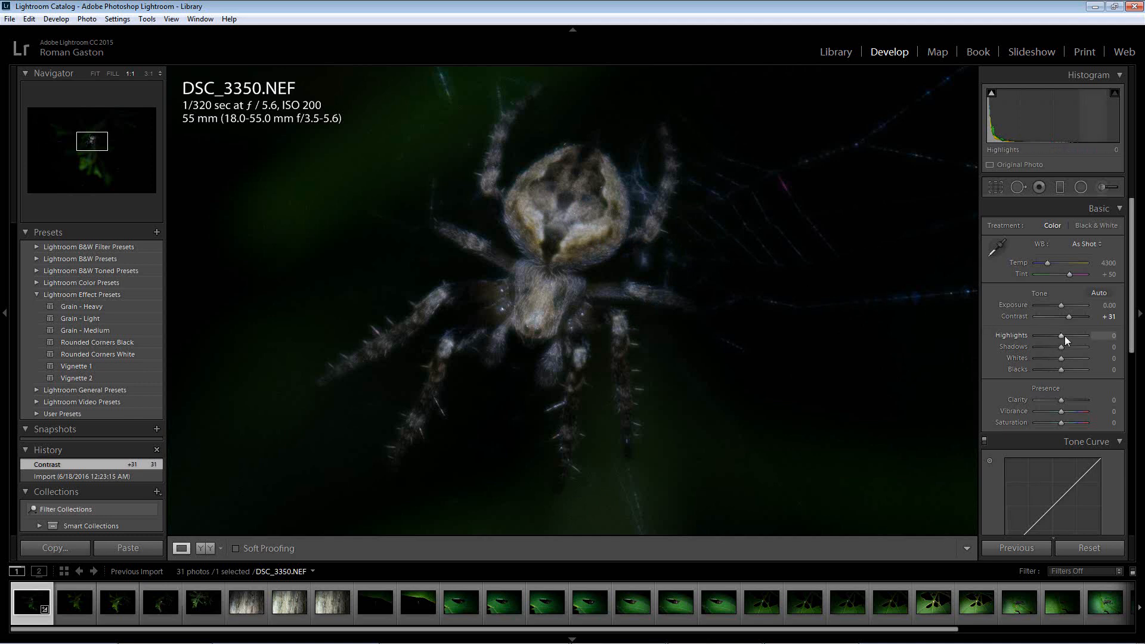
- Try lowering Highlights to -2 while viewing the whole photo, and reset it to its default
drag(1058, 335, 1060, 340)
double_click(1061, 341)
key(z)
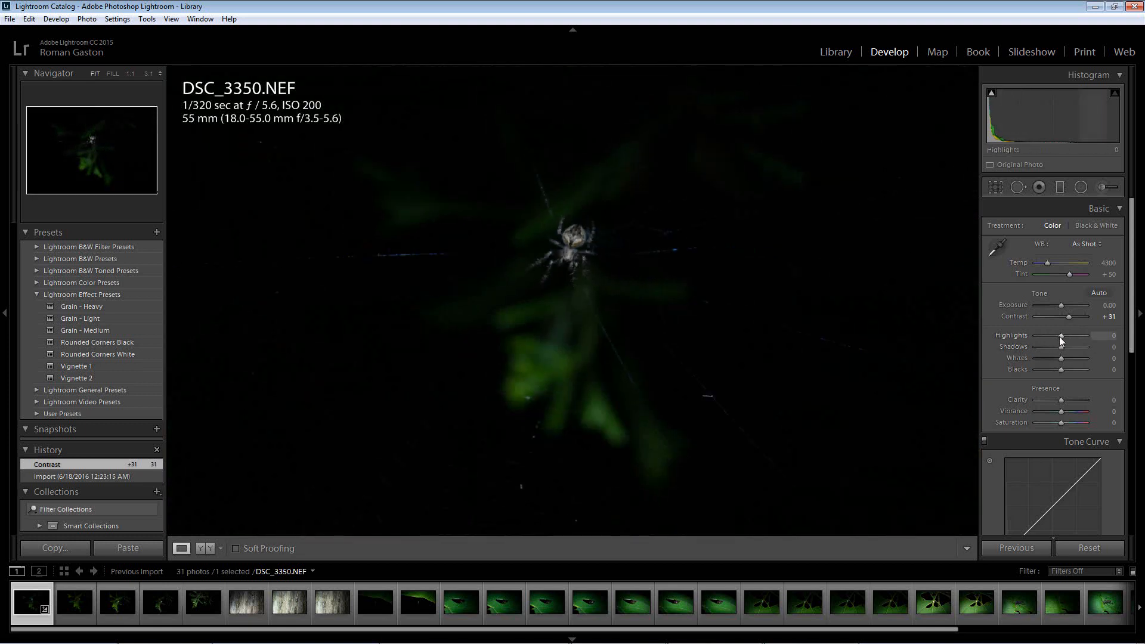
drag(1056, 337, 1057, 338)
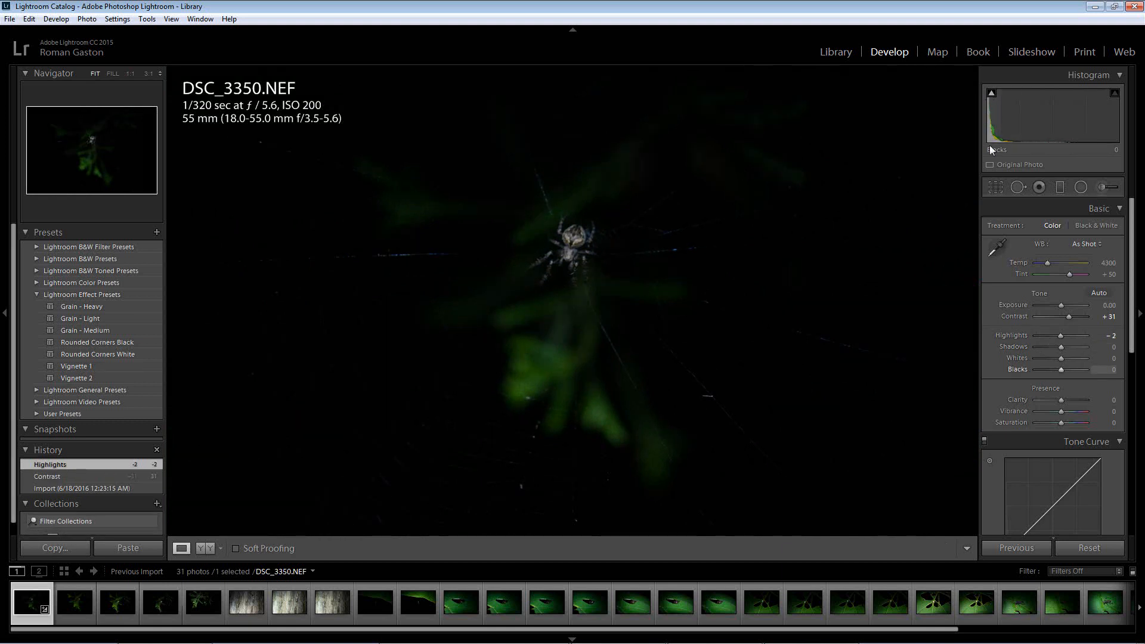
double_click(1062, 336)
key(z)
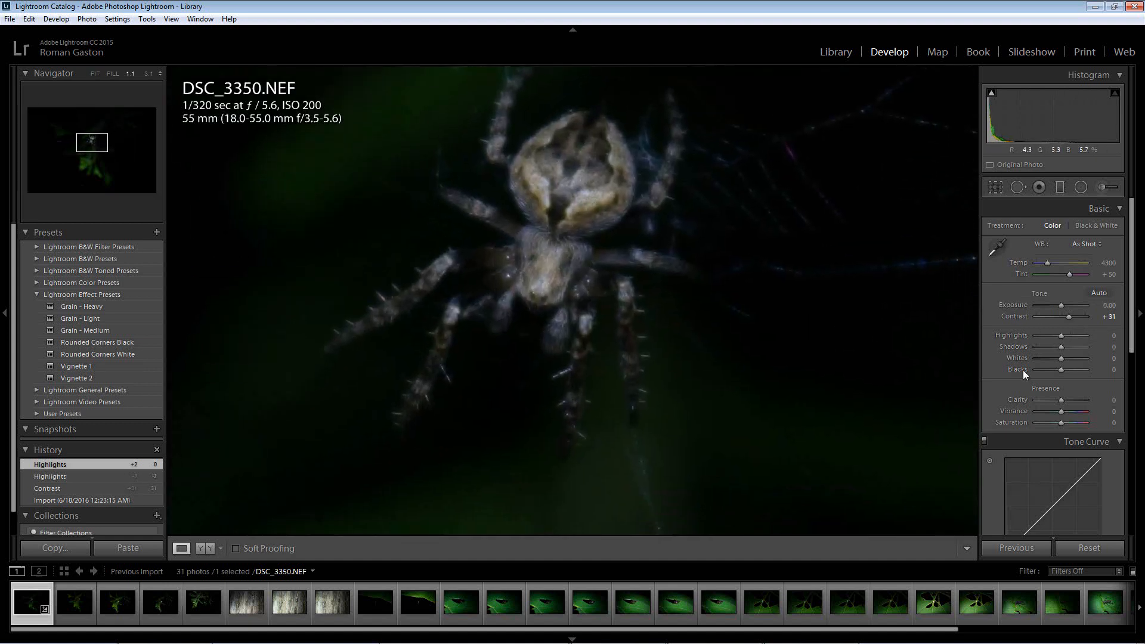
- Test Shadows at -62 on the spider and on the whole photo, and settle on +17
drag(636, 228, 630, 267)
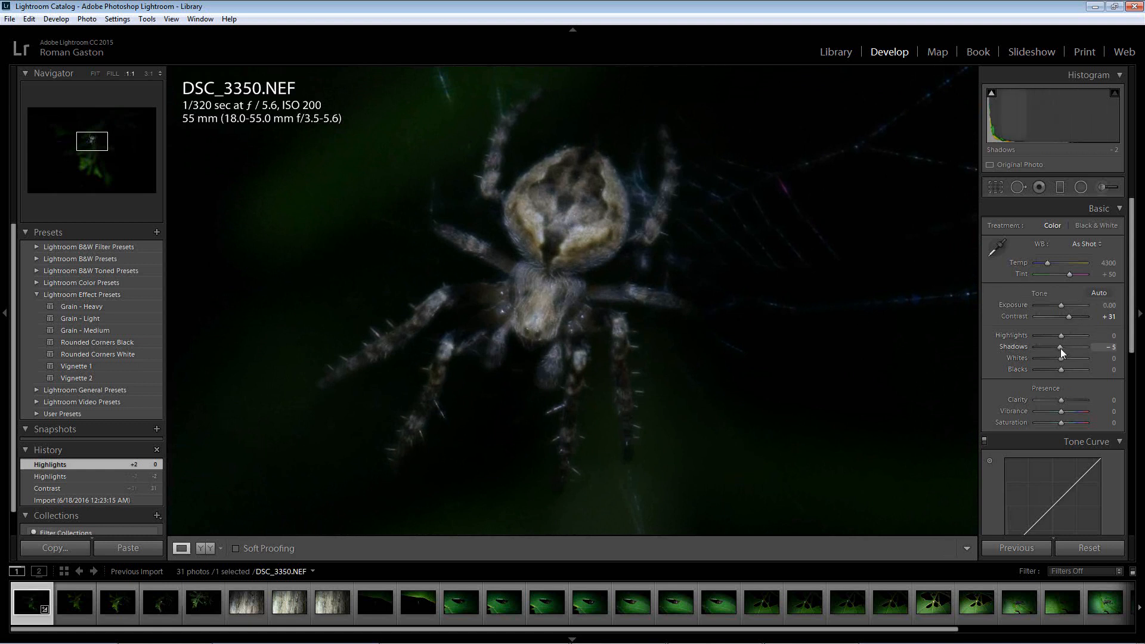
drag(1059, 349, 1045, 349)
drag(620, 241, 930, 316)
drag(847, 339, 649, 242)
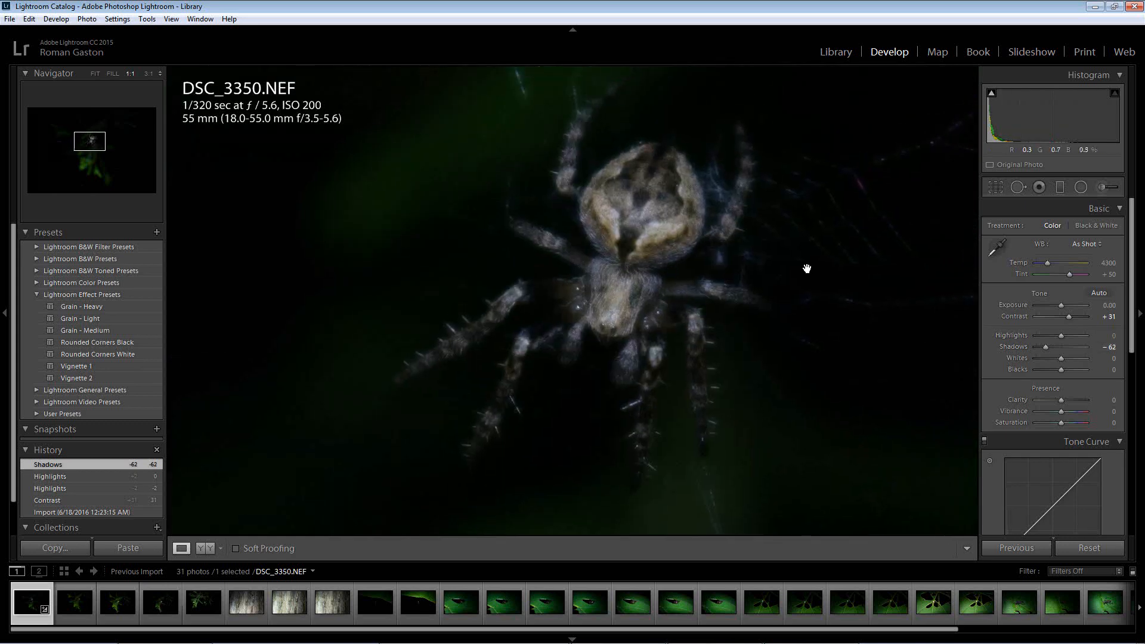
click(617, 271)
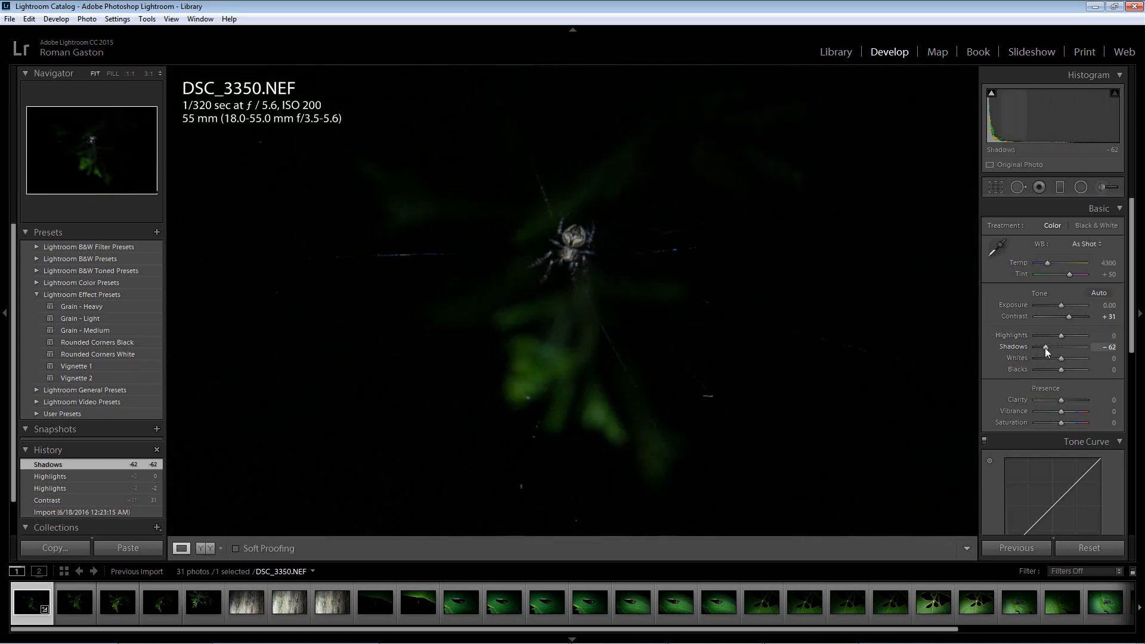
drag(1046, 345, 1064, 363)
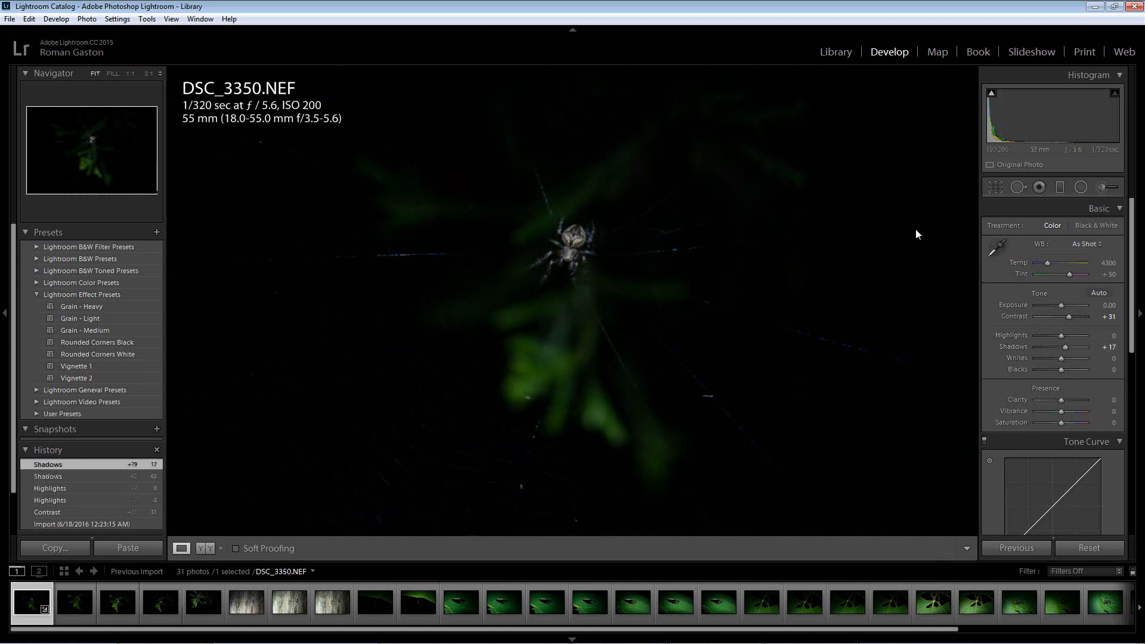
- Check the photo with the clipping overlay, switch the overlay off and inspect the spider at 1:1 magnification
key(j)
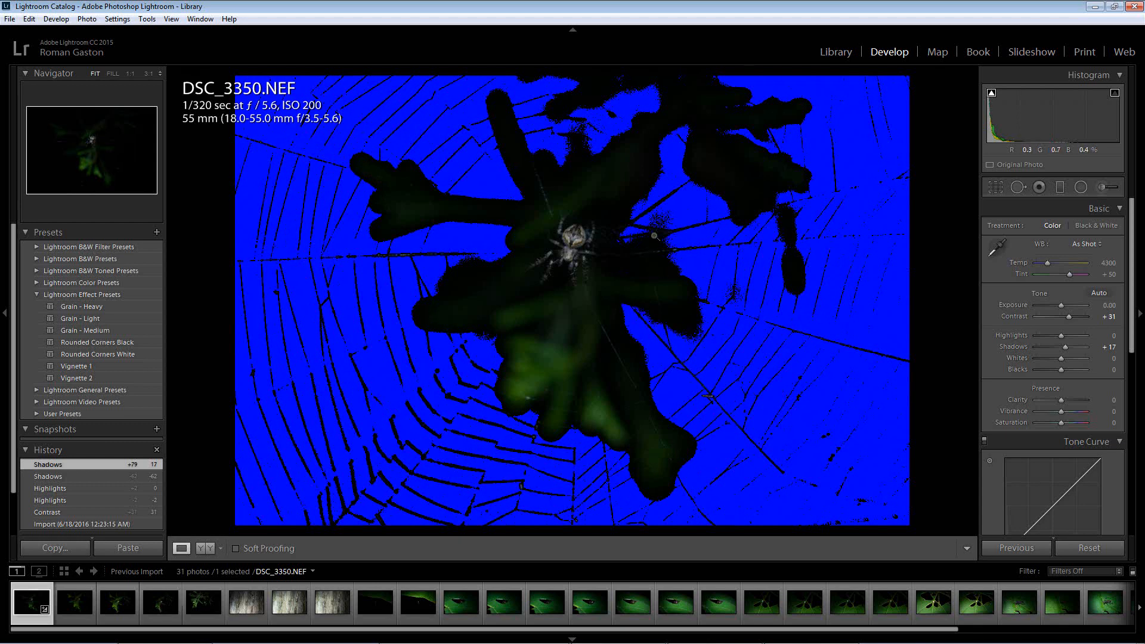
key(j)
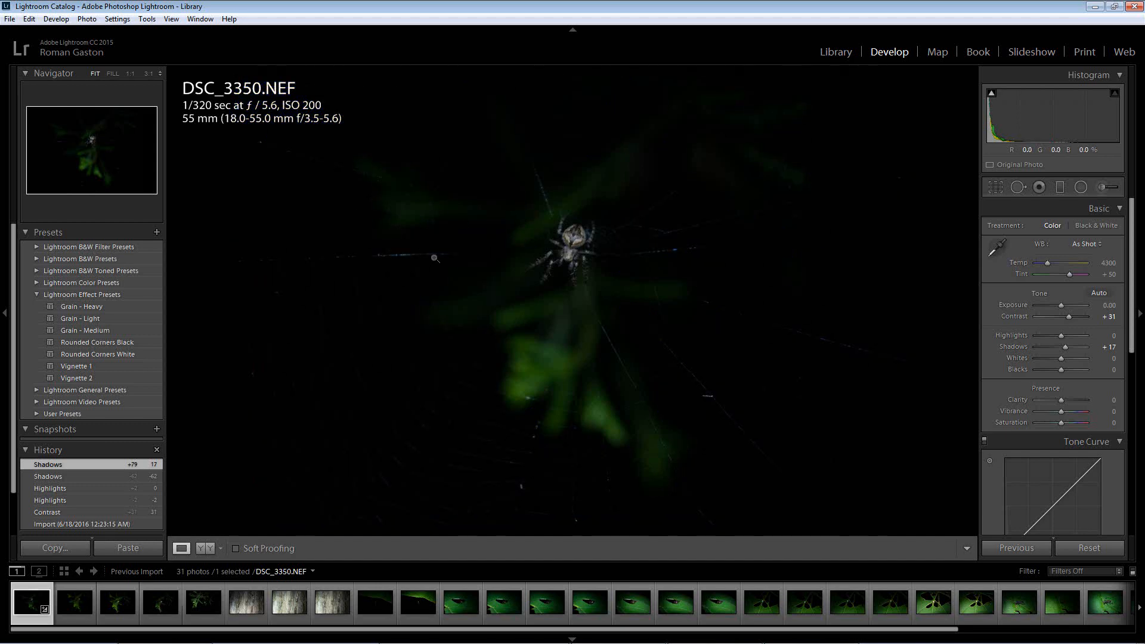
click(571, 259)
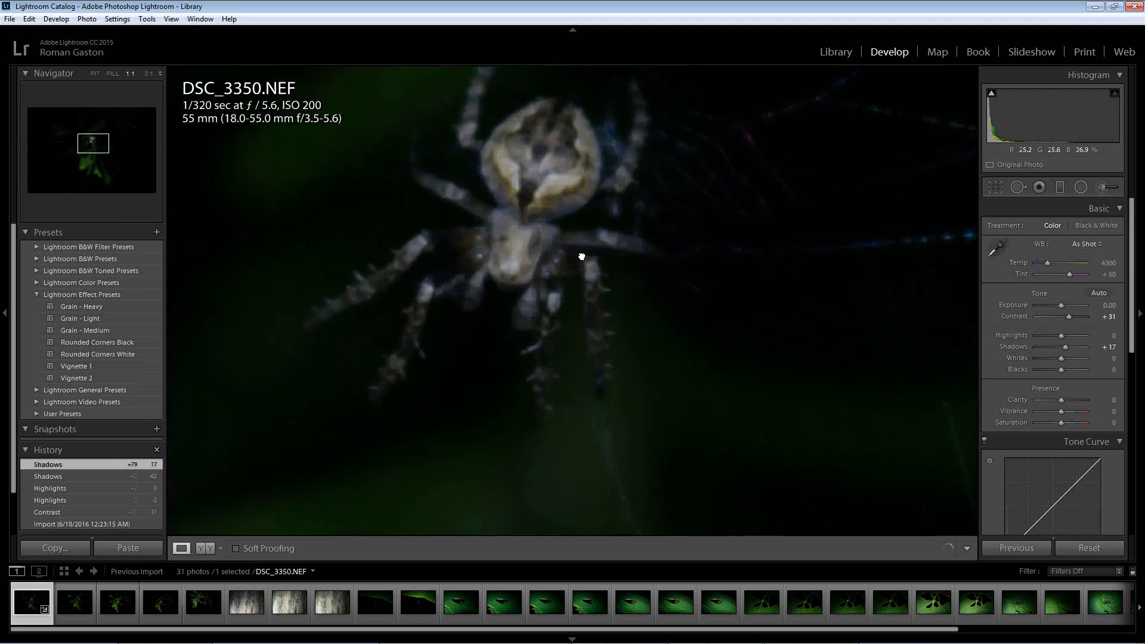
click(583, 255)
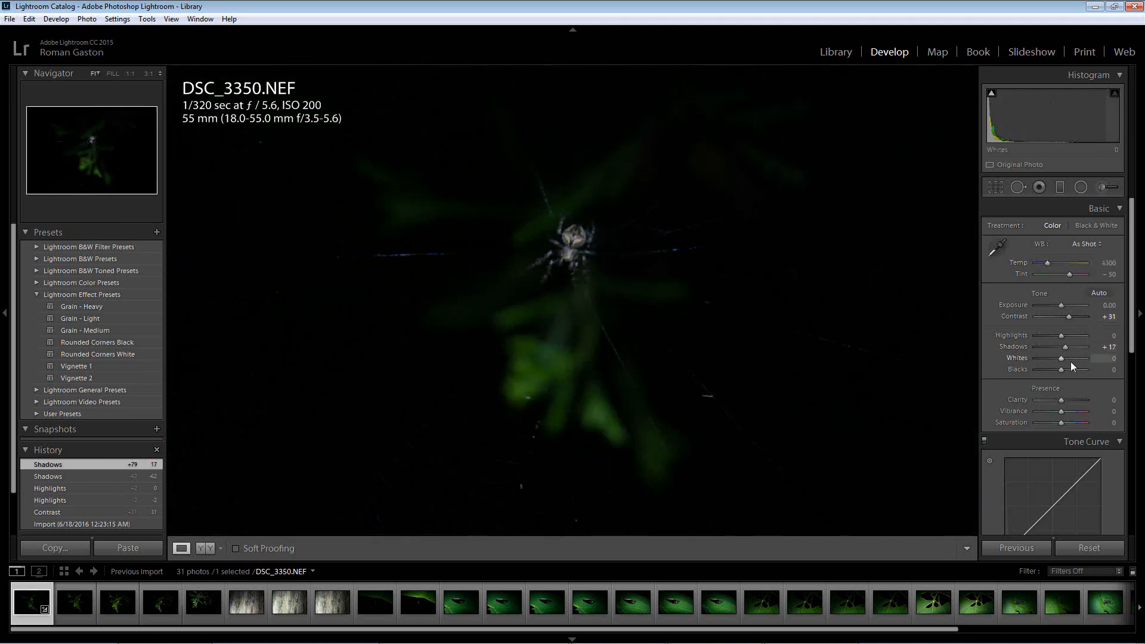
- Compare Whites at -12 and -81 in the full and 1:1 views, and settle on +24
drag(1060, 358, 1057, 358)
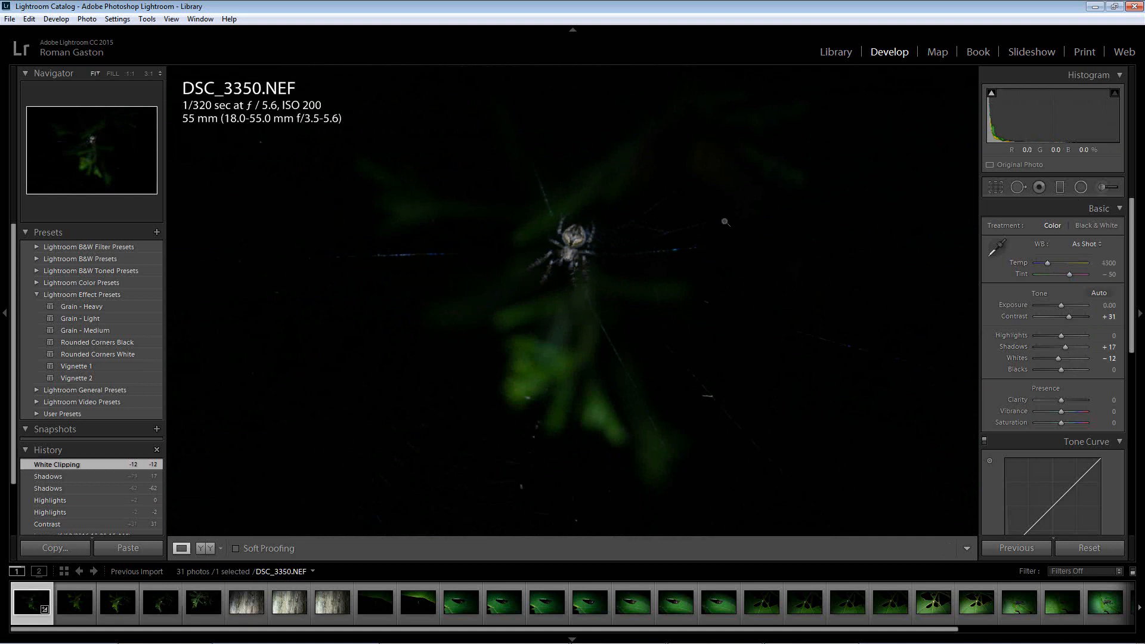
click(577, 242)
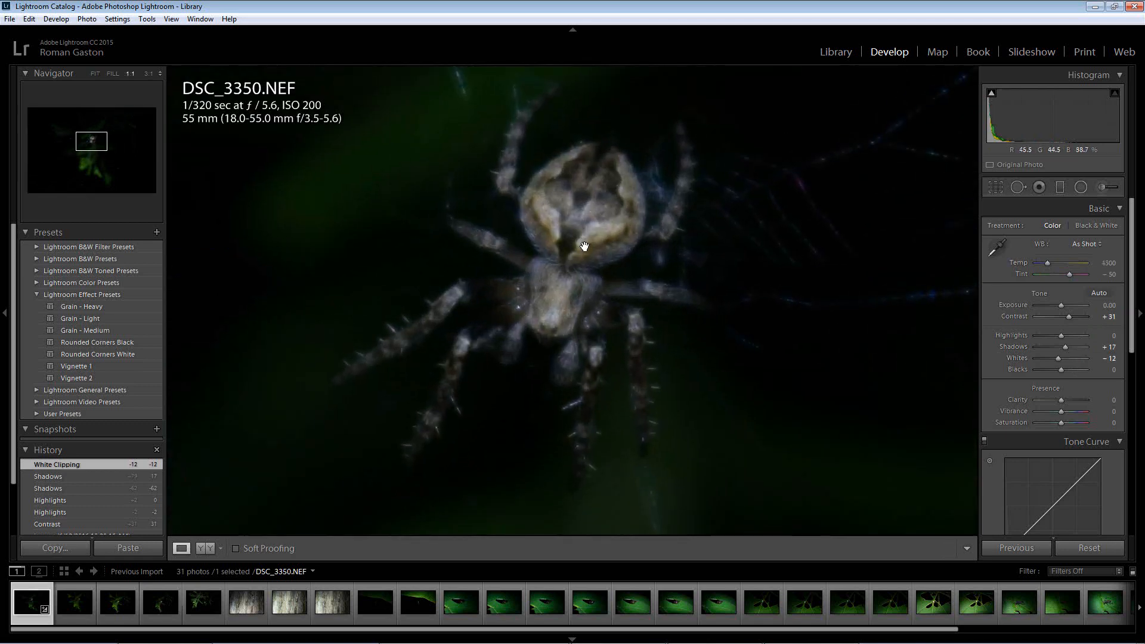
click(589, 251)
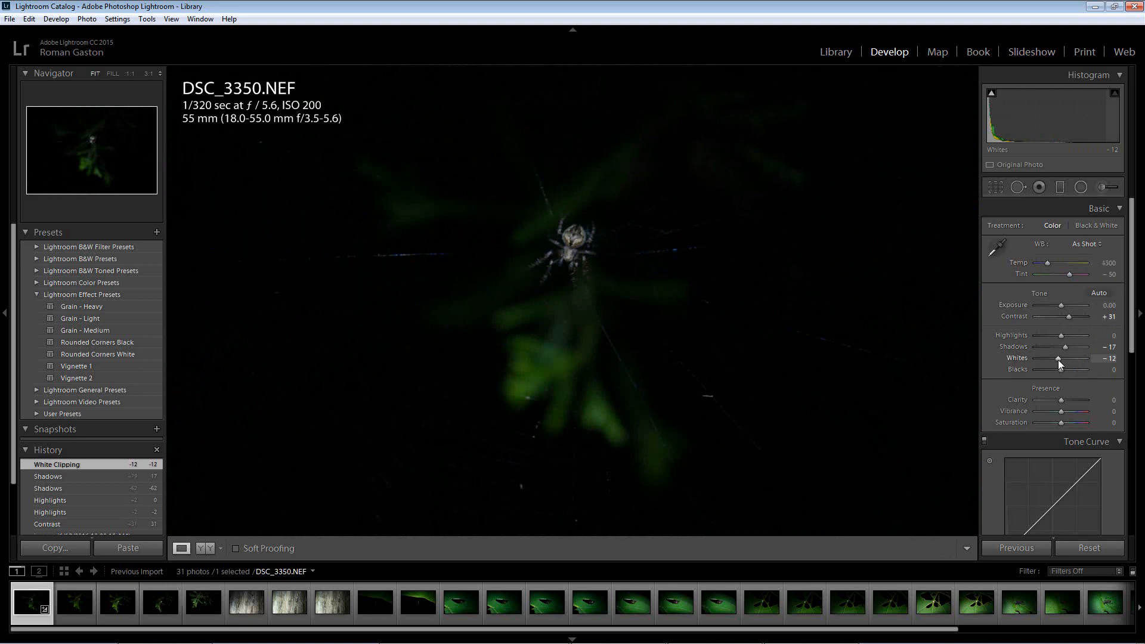
drag(1069, 363, 1043, 370)
click(574, 256)
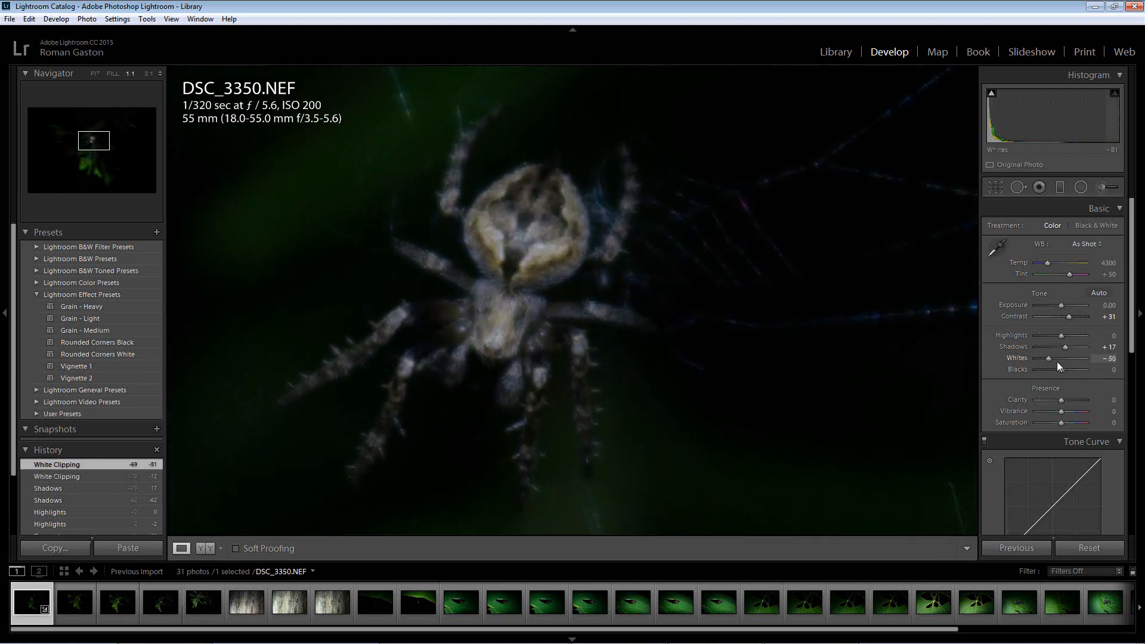
drag(1056, 363, 1066, 370)
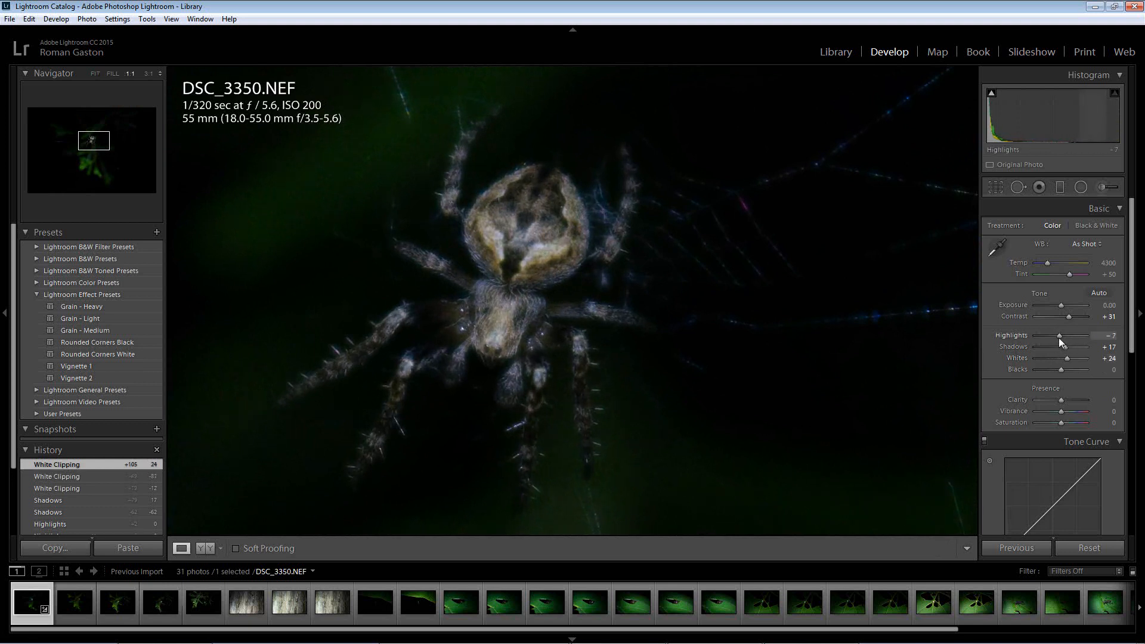
- Set Highlights to -7 and Blacks to +40, checking the spider at 1:1 magnification
click(1059, 337)
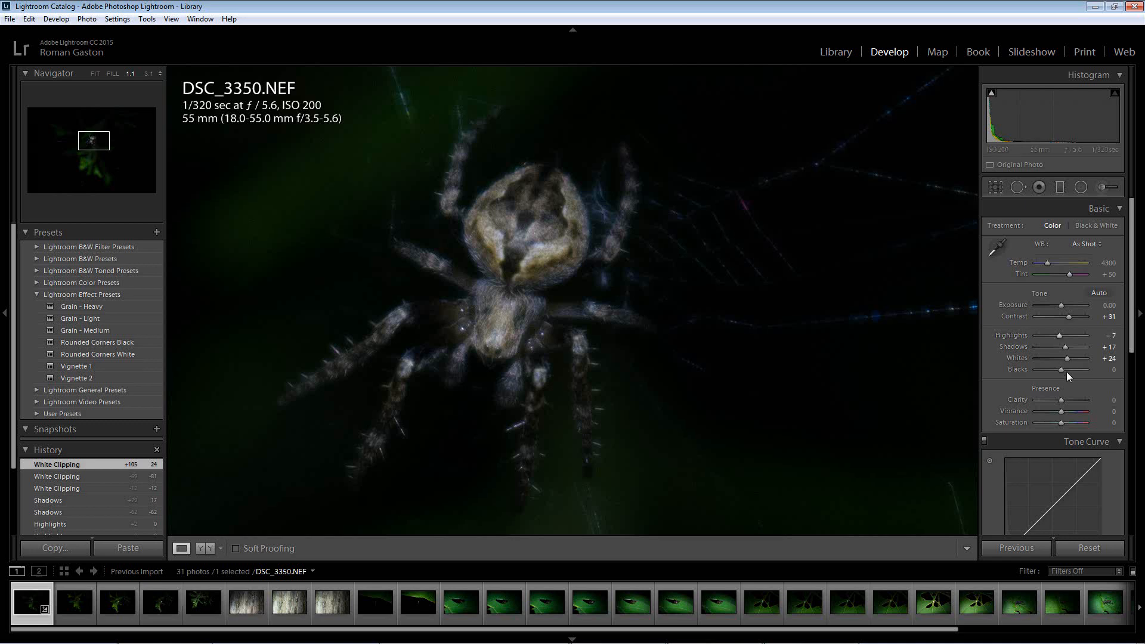
drag(1061, 369, 1070, 370)
click(953, 345)
click(550, 247)
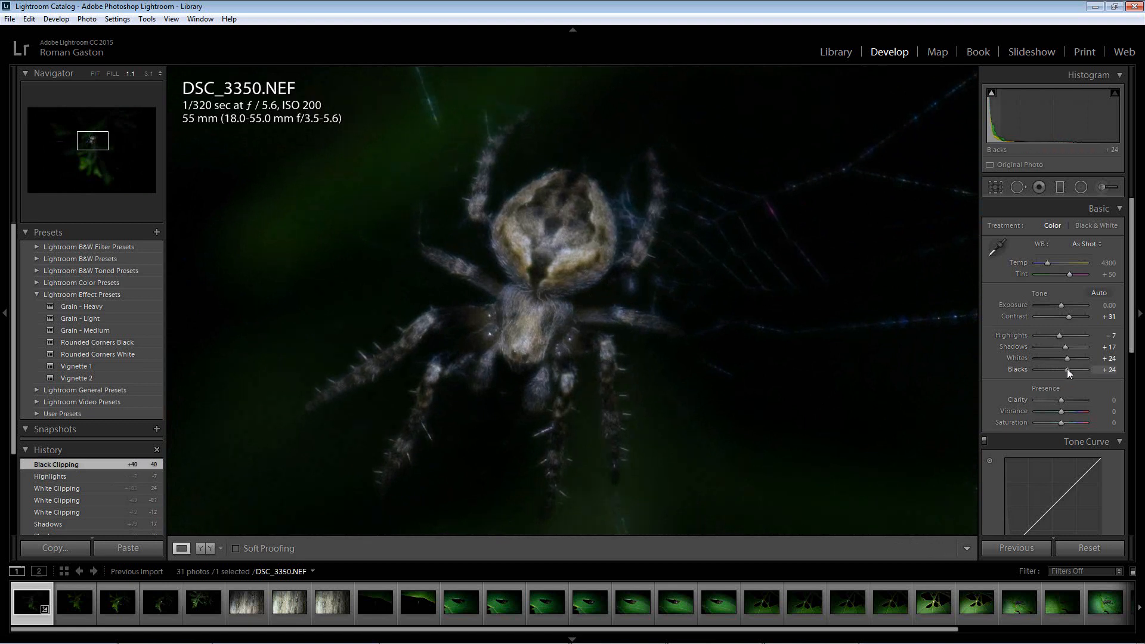
- Reduce Blacks to +24 and raise Clarity to +57
drag(1067, 369, 1075, 402)
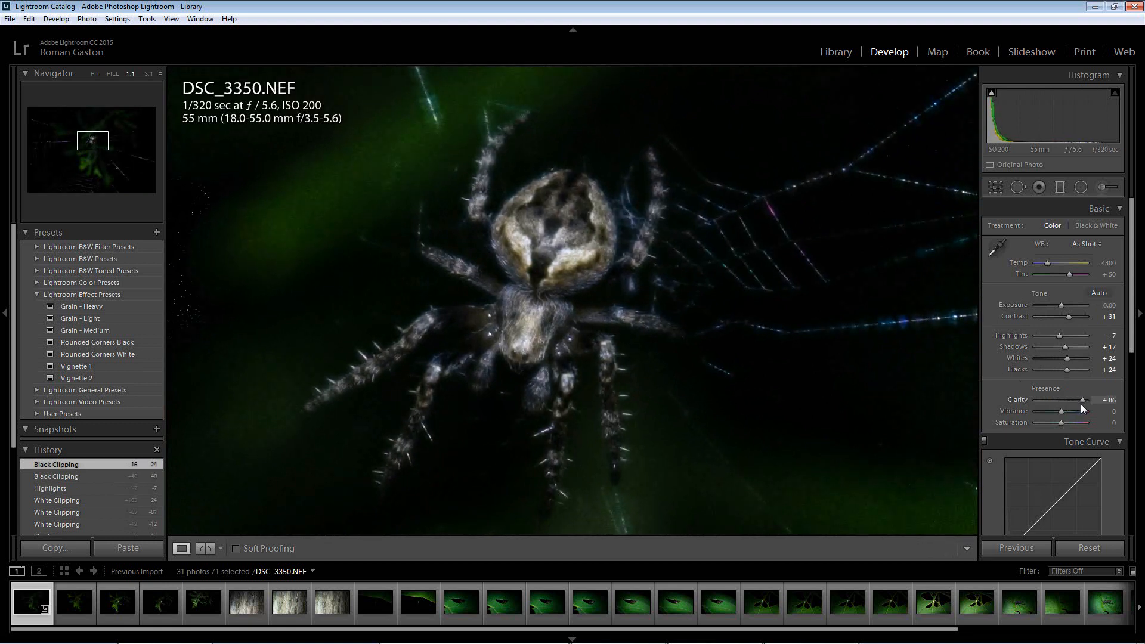
drag(1079, 403, 1073, 405)
- Examine the web threads beside the spider, the whole photo and the spider's body at 1:1 magnification
drag(191, 255, 467, 266)
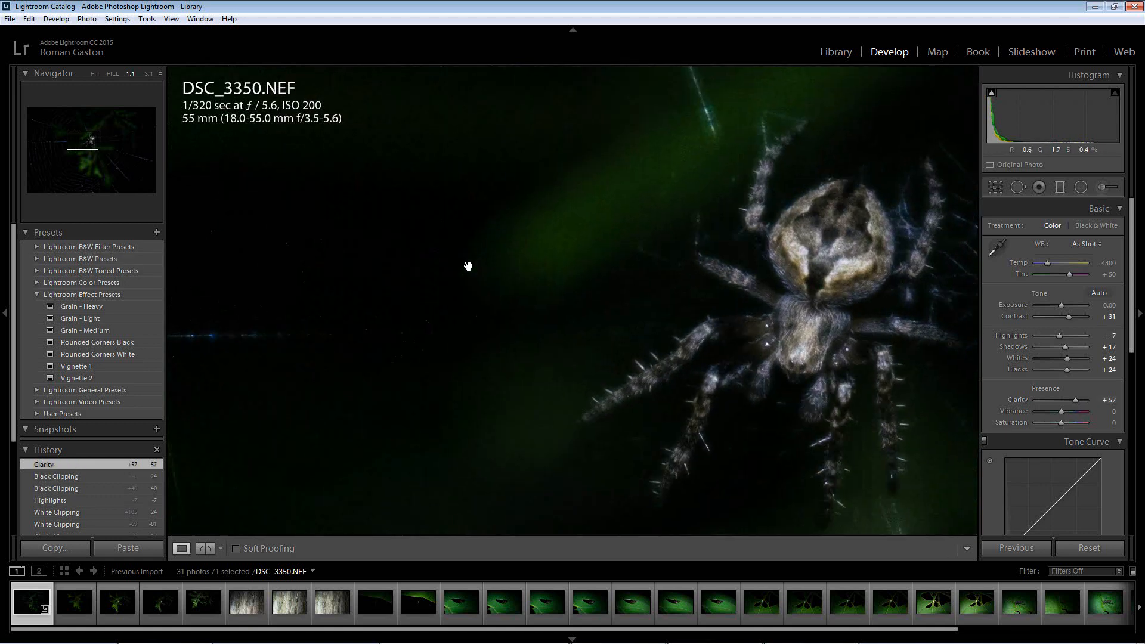
click(382, 265)
click(470, 254)
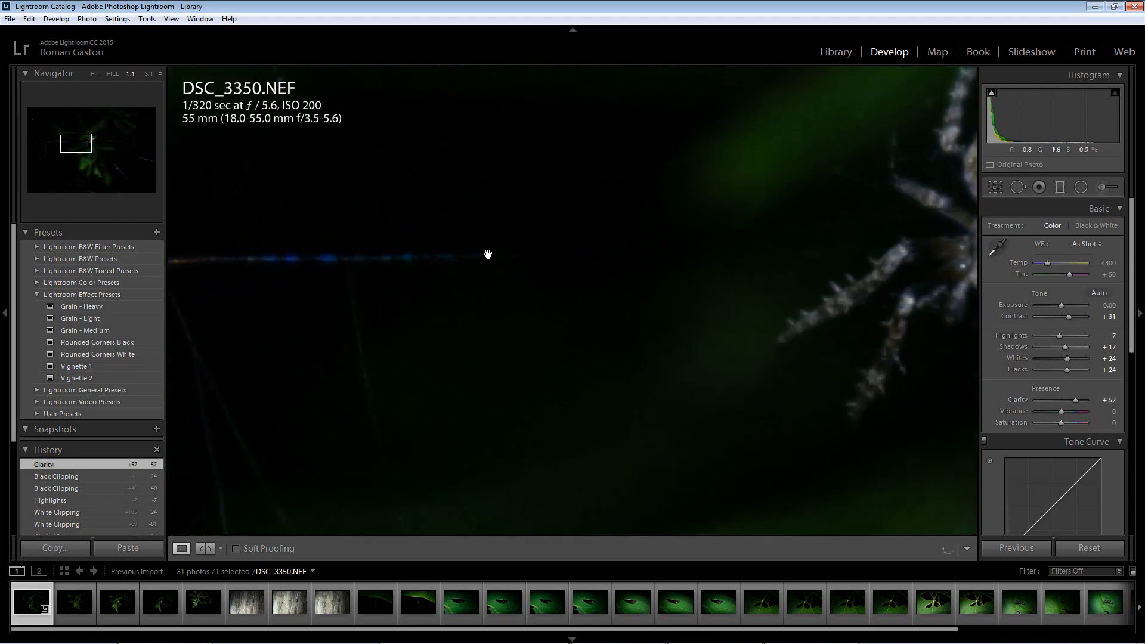
drag(527, 209, 615, 395)
drag(496, 322, 663, 271)
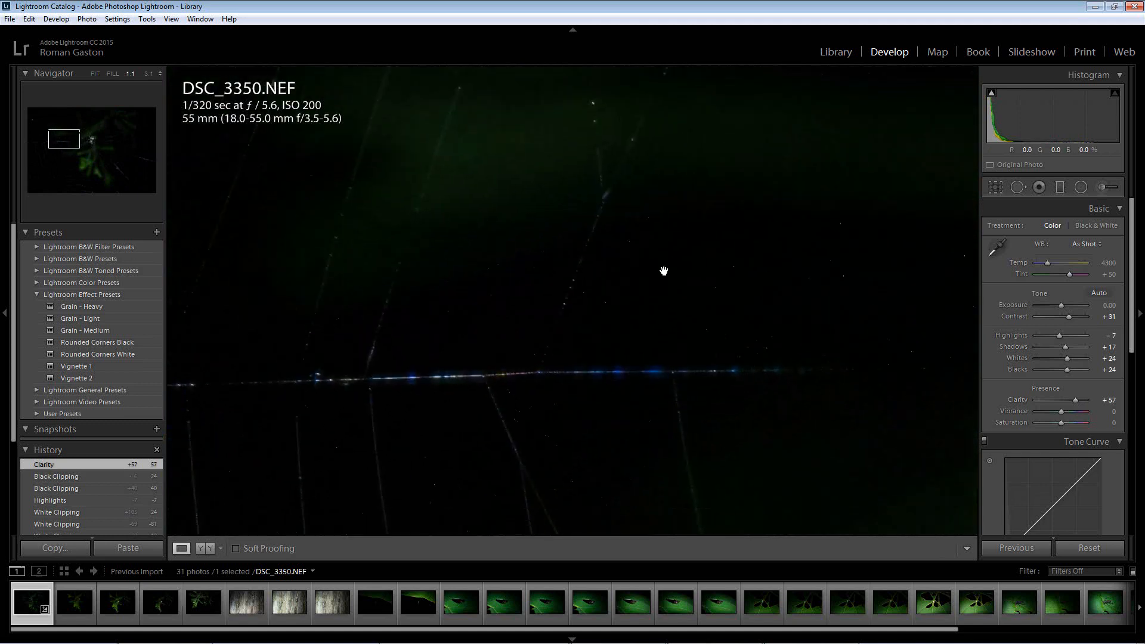
drag(585, 390, 670, 241)
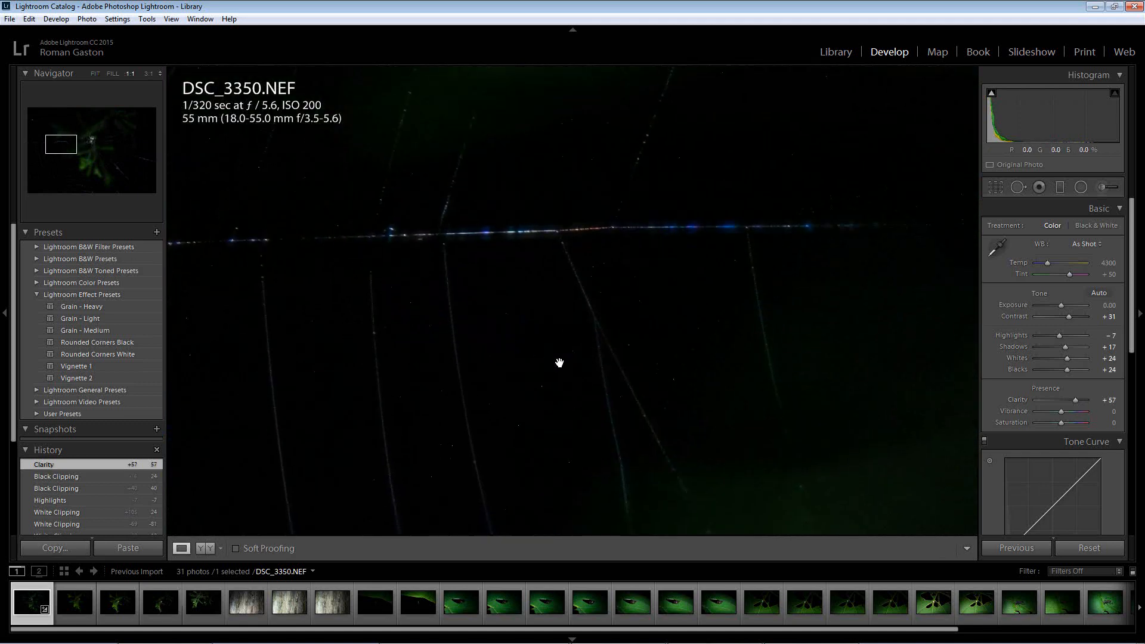
drag(481, 385, 610, 253)
drag(529, 294, 573, 256)
drag(802, 302, 652, 289)
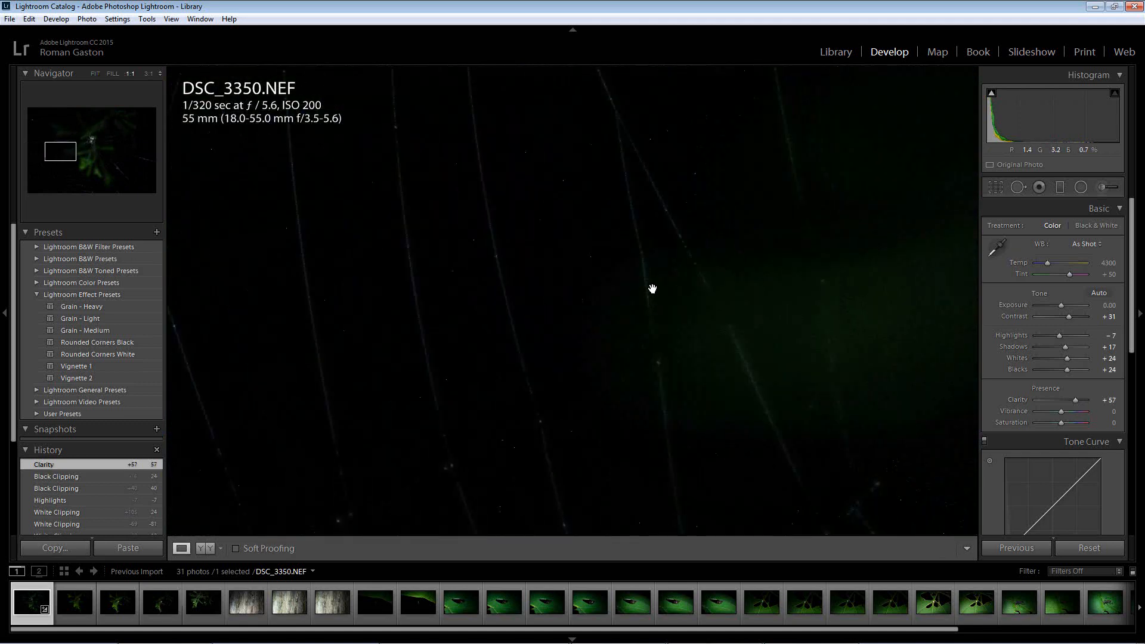
click(599, 338)
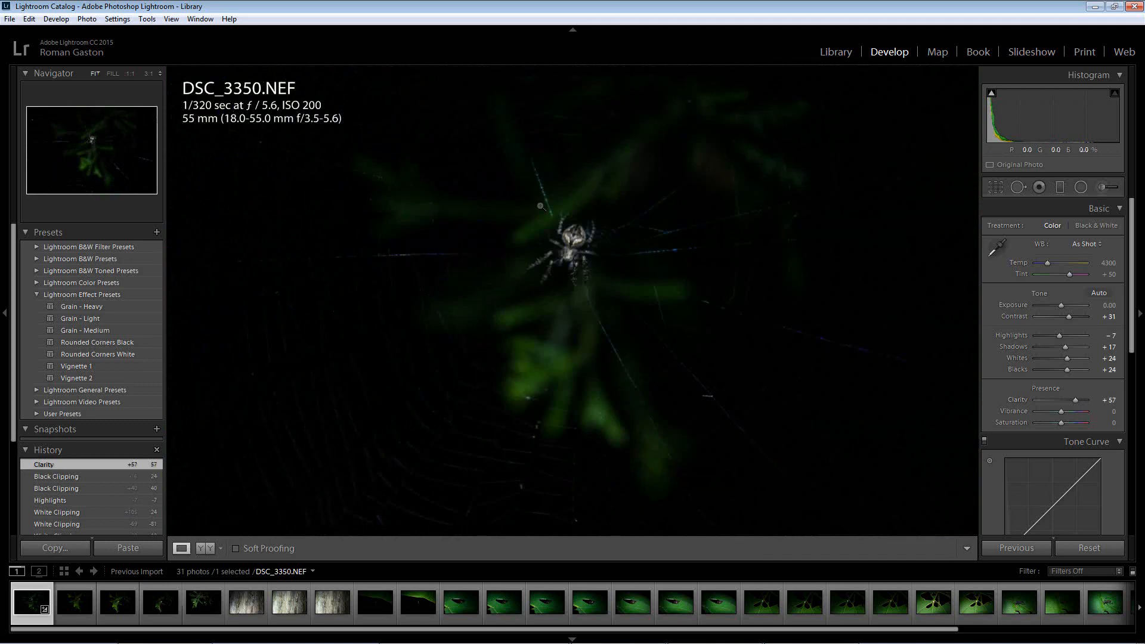
click(569, 253)
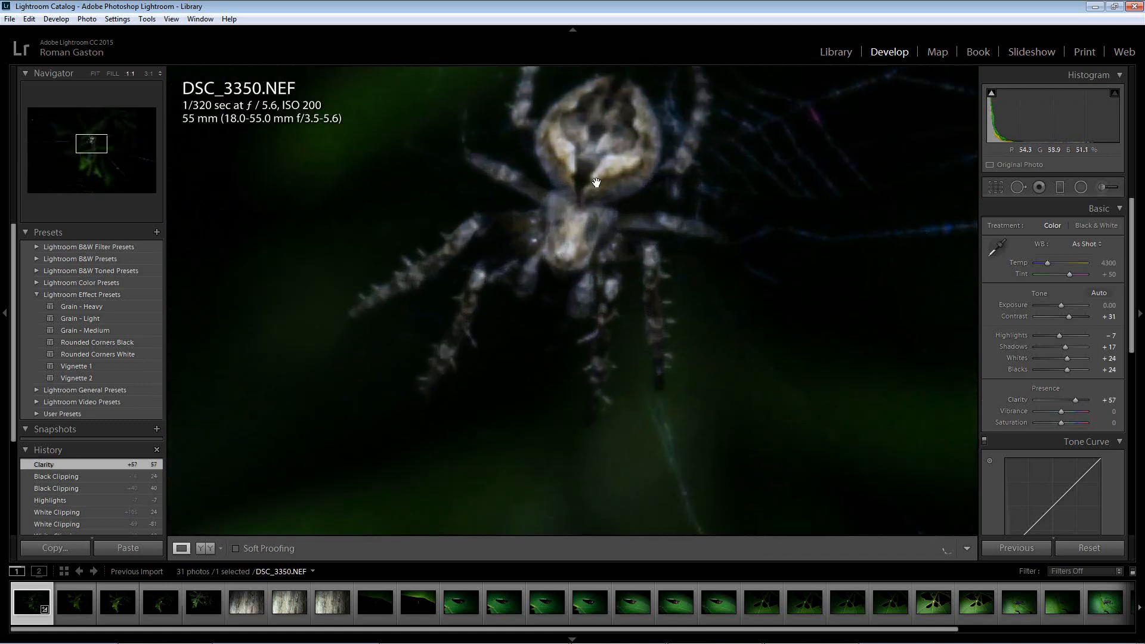
drag(611, 206, 553, 278)
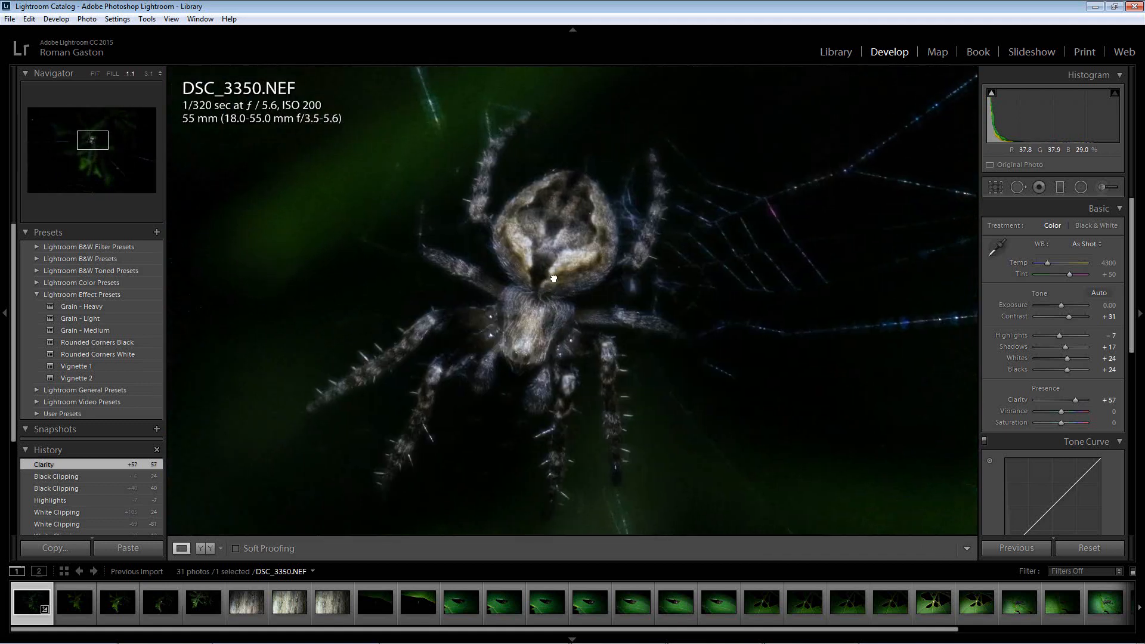
- Compare the spider's sharpness at 1:1 magnification in the unedited shots DSC_3351.NEF to DSC_3354.NEF, ending on DSC_3351.NEF
click(87, 596)
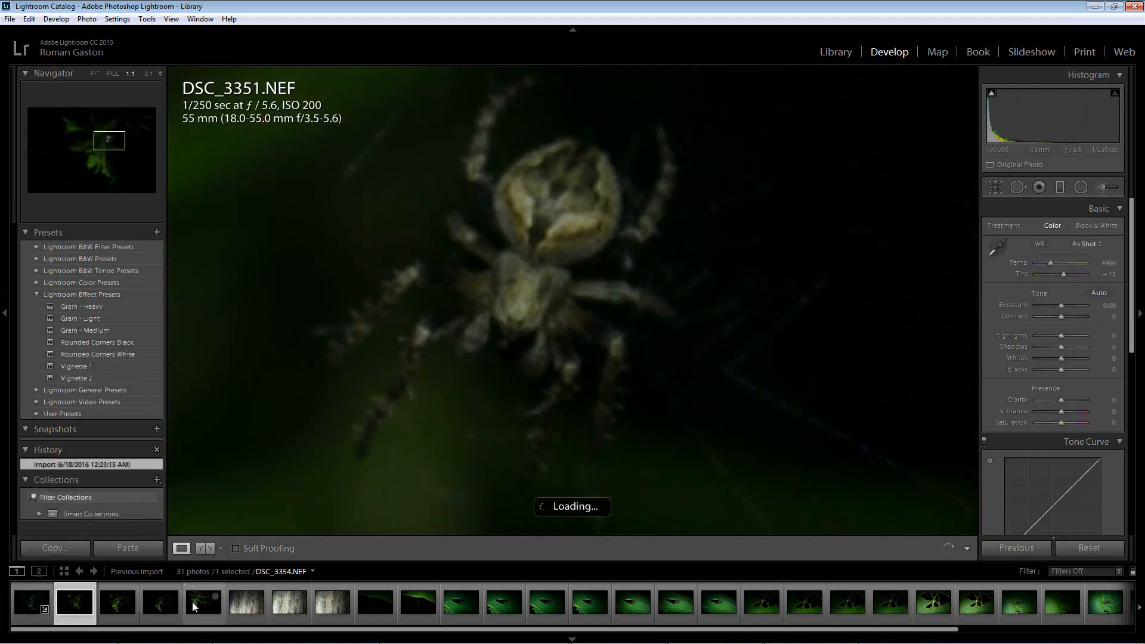
click(196, 607)
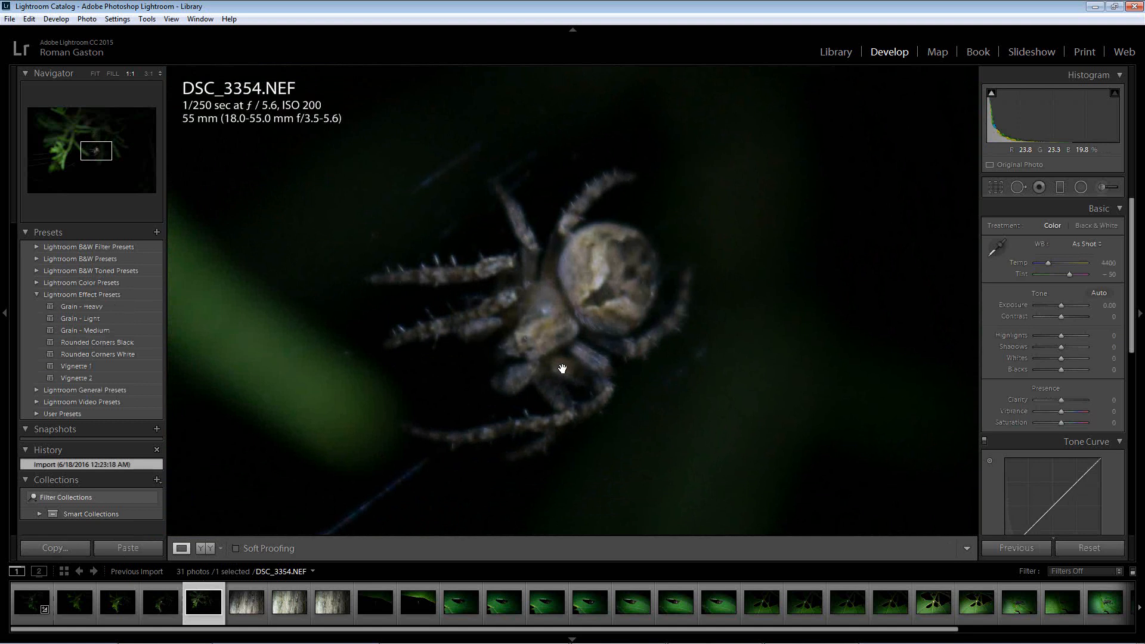
drag(562, 368, 612, 296)
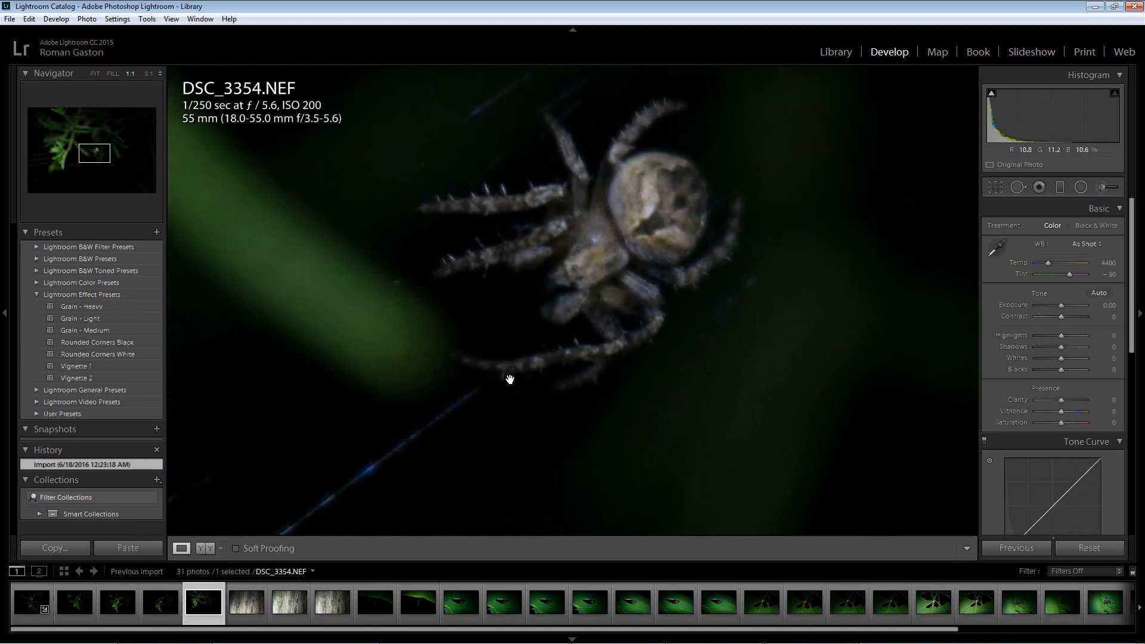
click(156, 605)
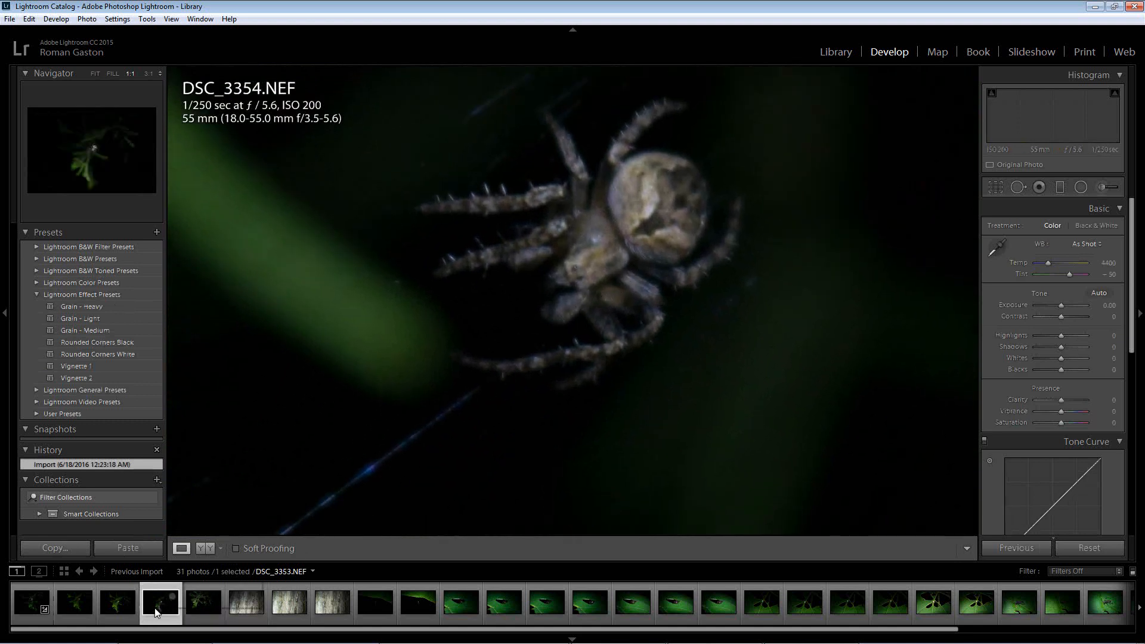
drag(525, 206, 552, 295)
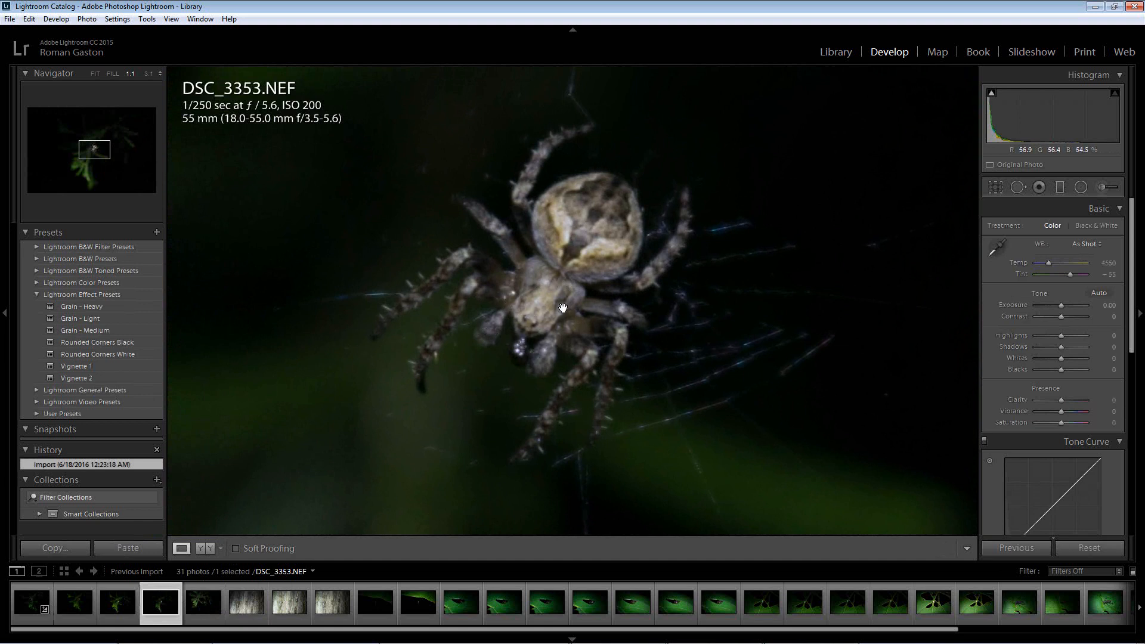
click(121, 602)
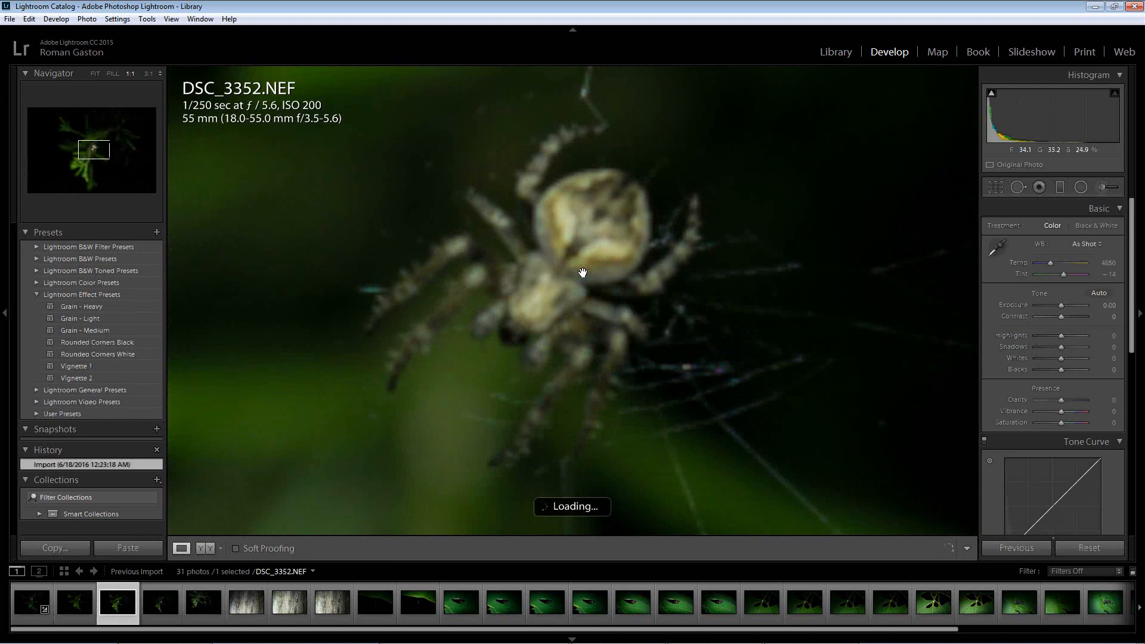
click(82, 614)
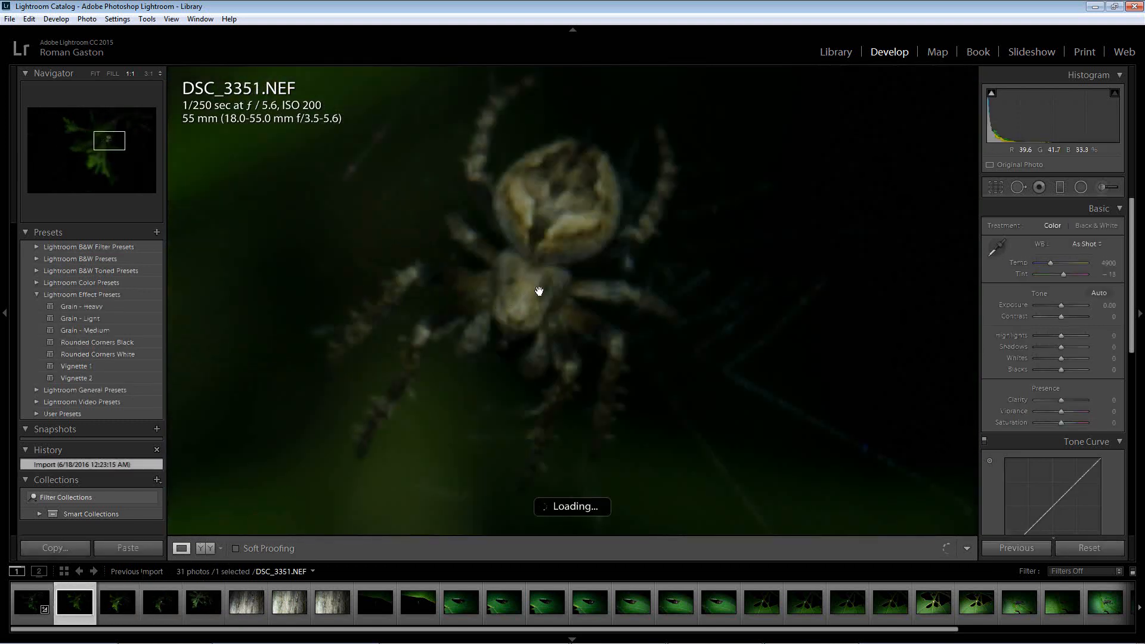
- Check the whole frame of DSC_3351.NEF and inspect the spider's body and legs at 1:1 magnification
click(614, 275)
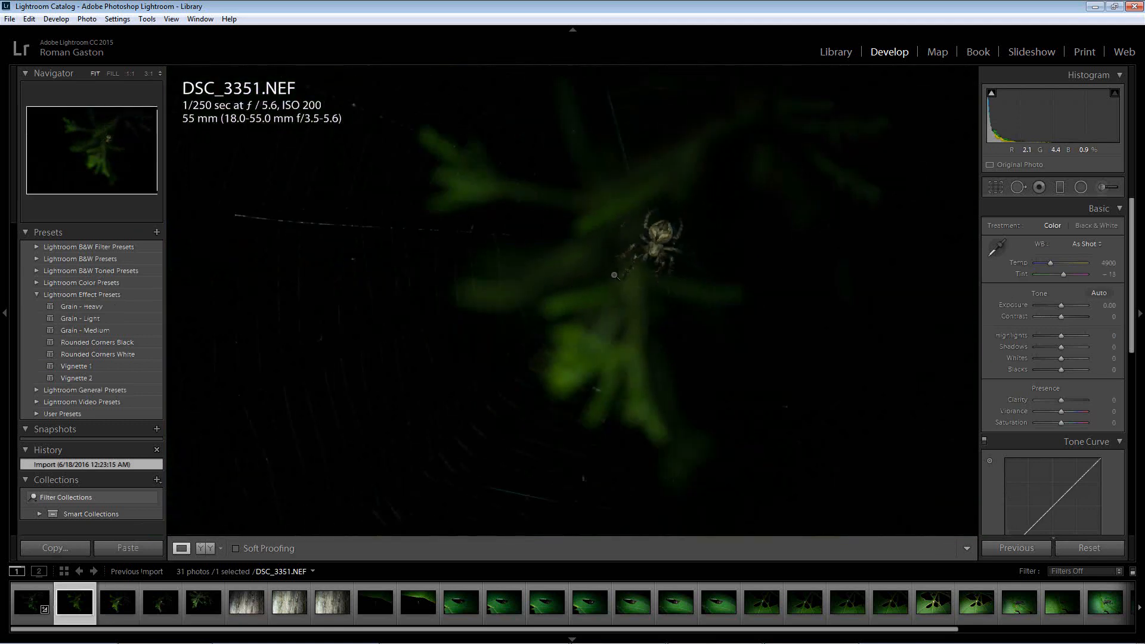
click(657, 254)
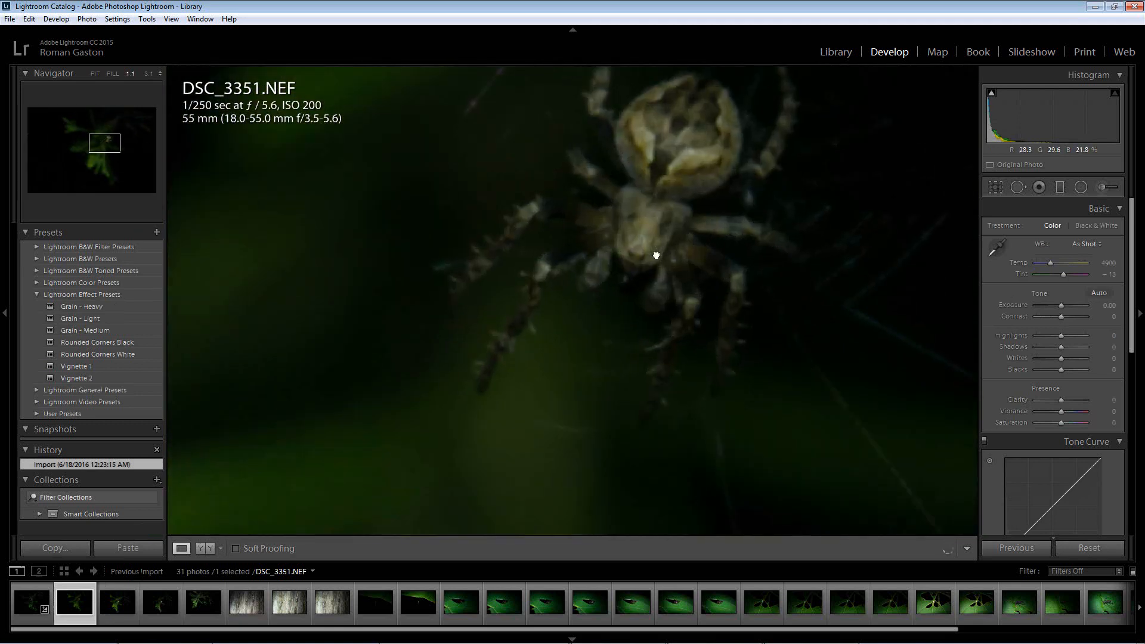
drag(654, 252, 517, 312)
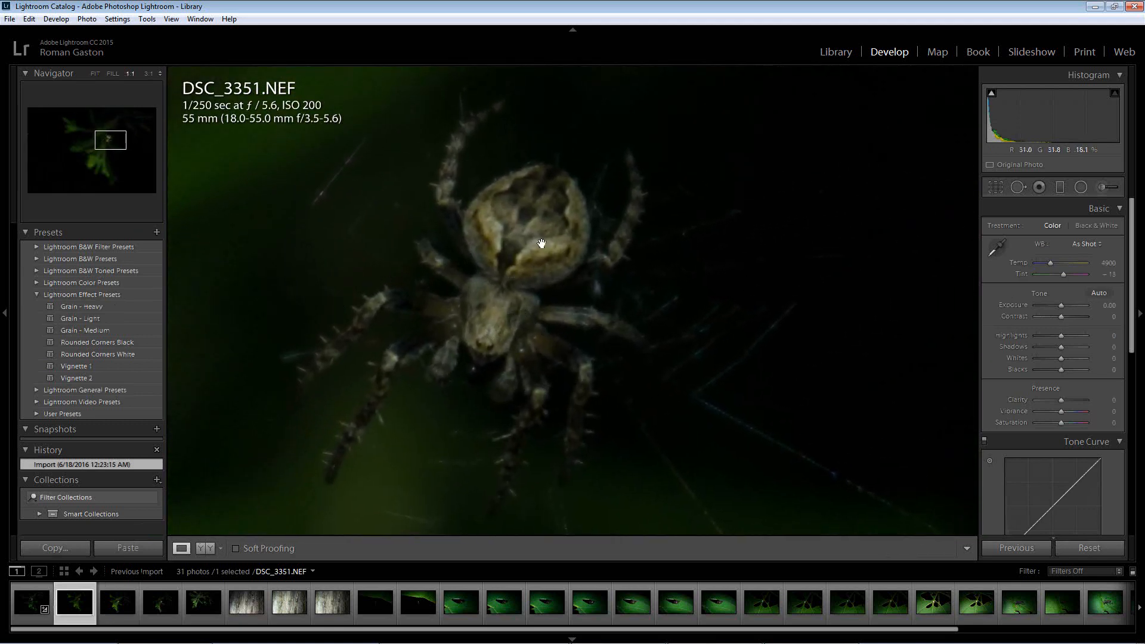
- Inspect the yellow droplet in the bark hollow at 1:1 magnification in DSC_3355.NEF and DSC_3356.NEF
click(248, 609)
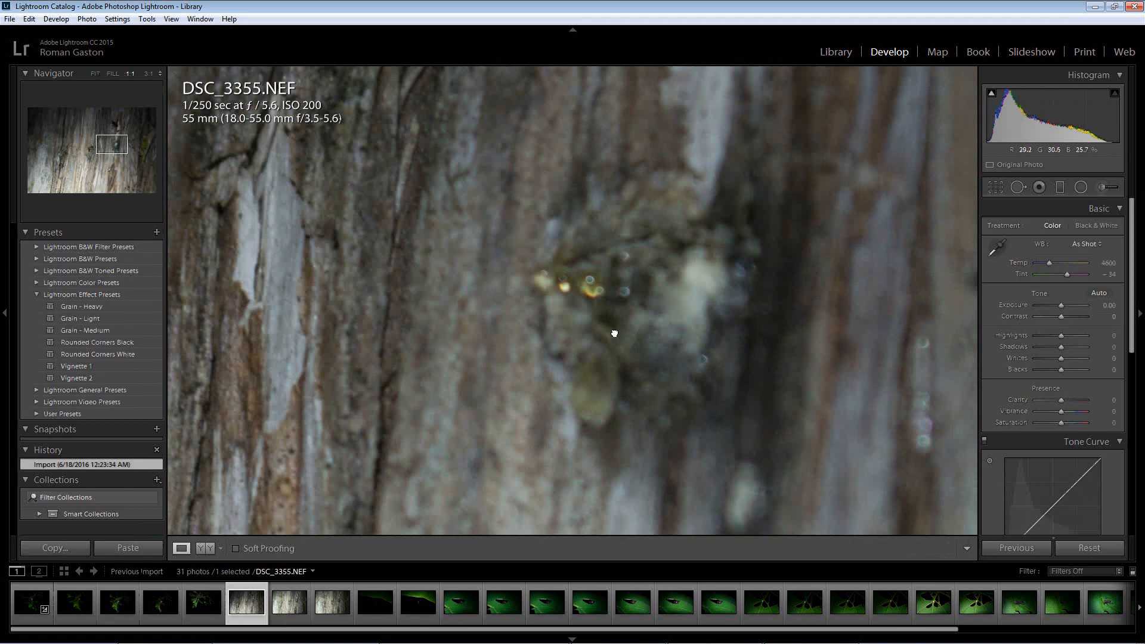
click(614, 333)
click(571, 306)
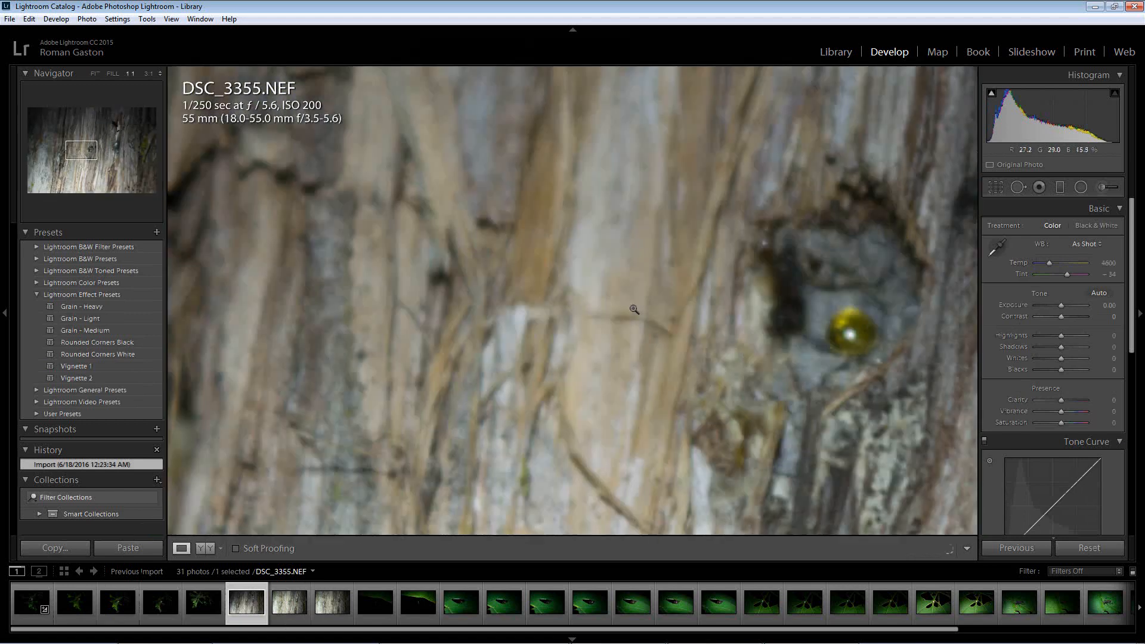
click(582, 310)
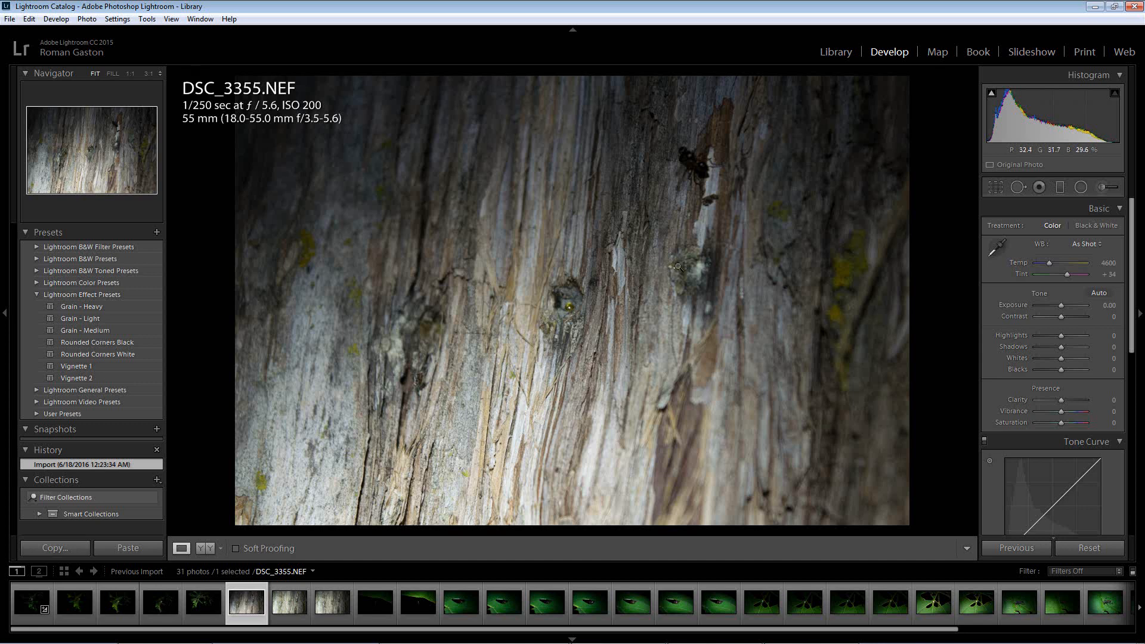
click(567, 310)
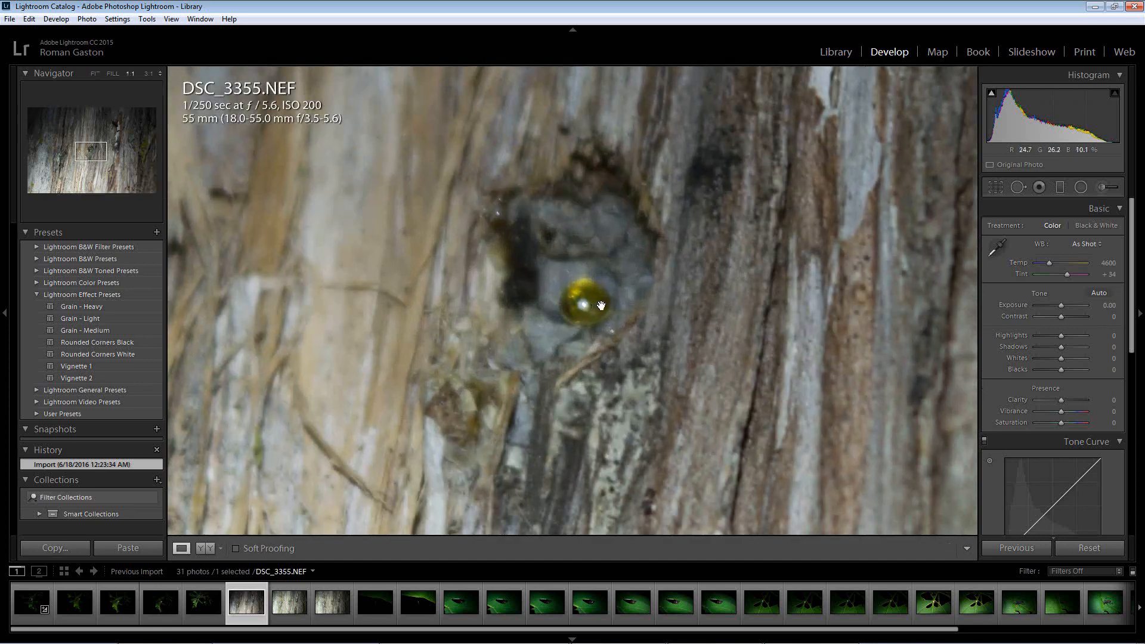
drag(565, 307, 576, 352)
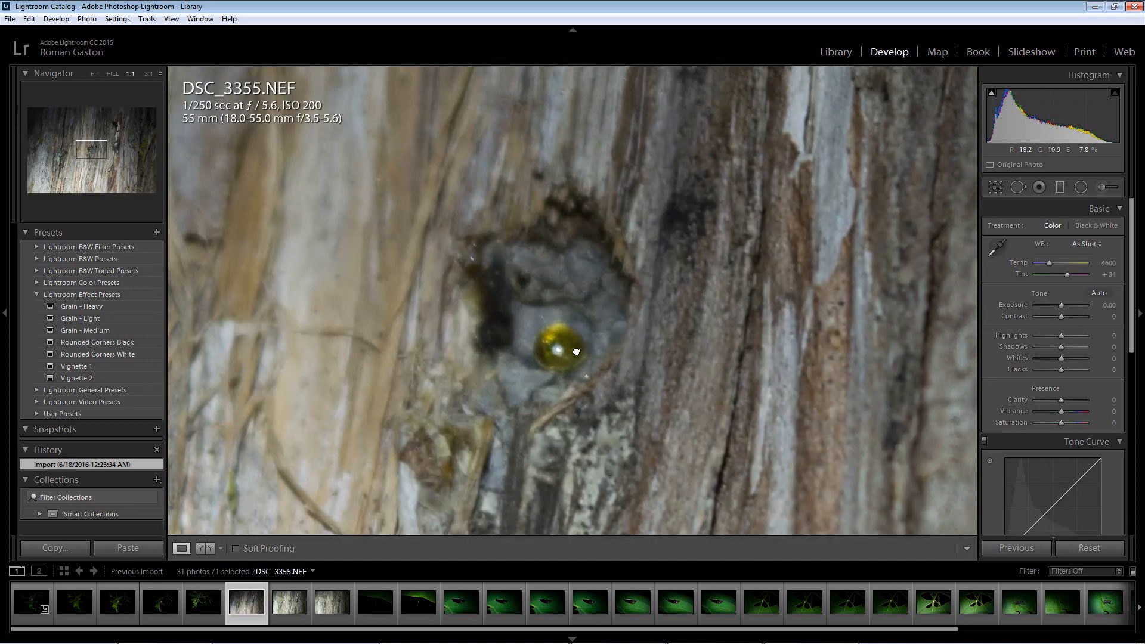
click(280, 606)
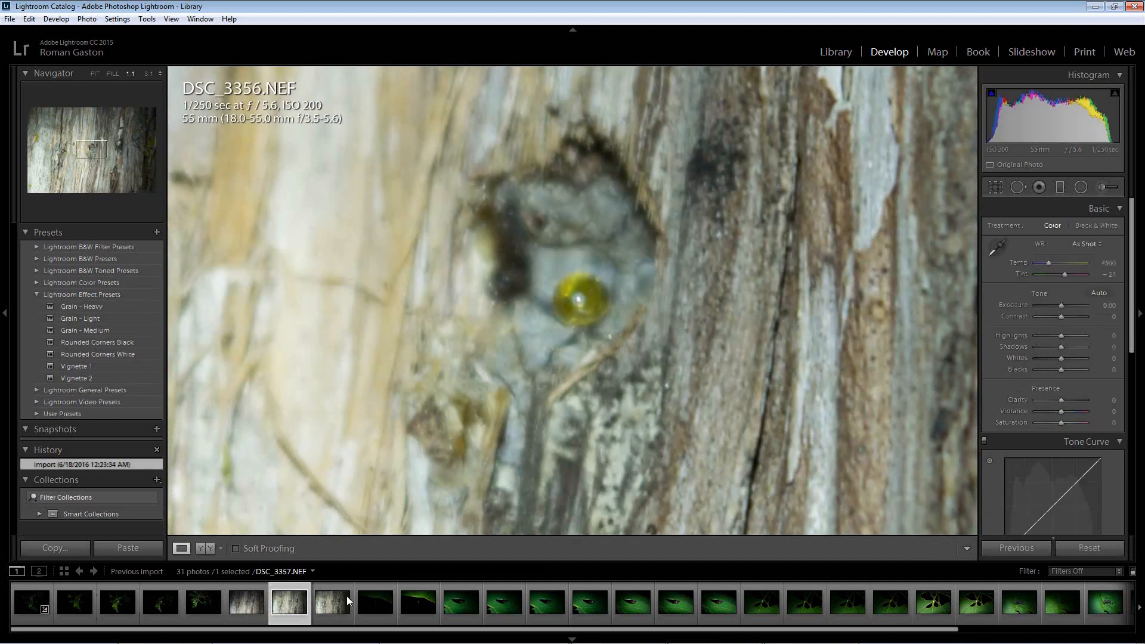
- Open DSC_3357.NEF, check the yellow droplet at 1:1 magnification and set Contrast to +52
click(332, 606)
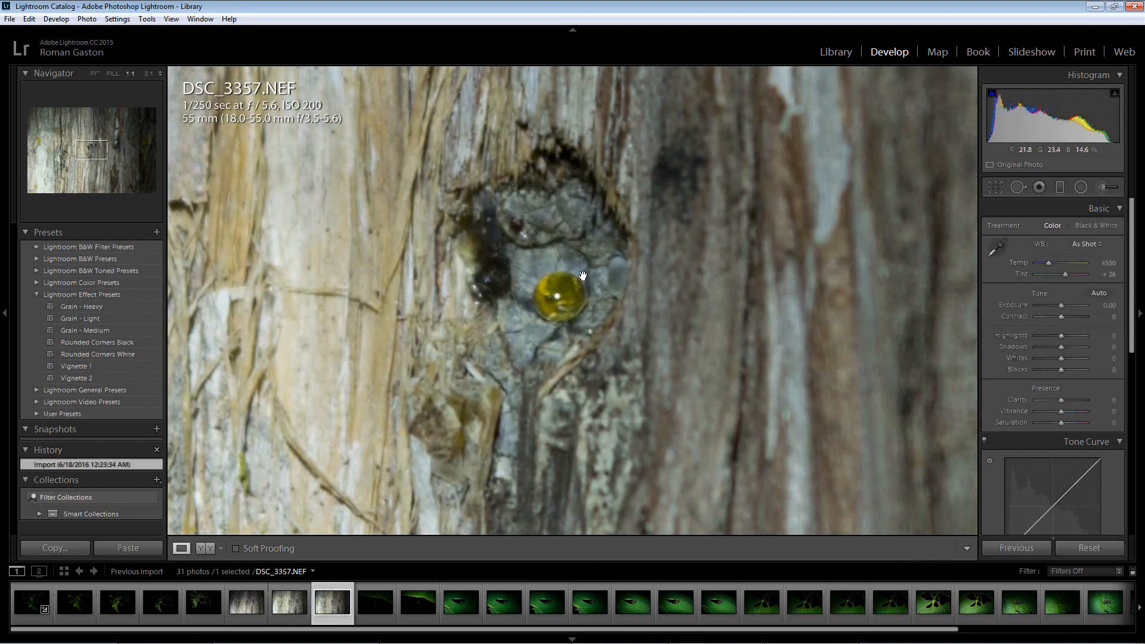
click(562, 303)
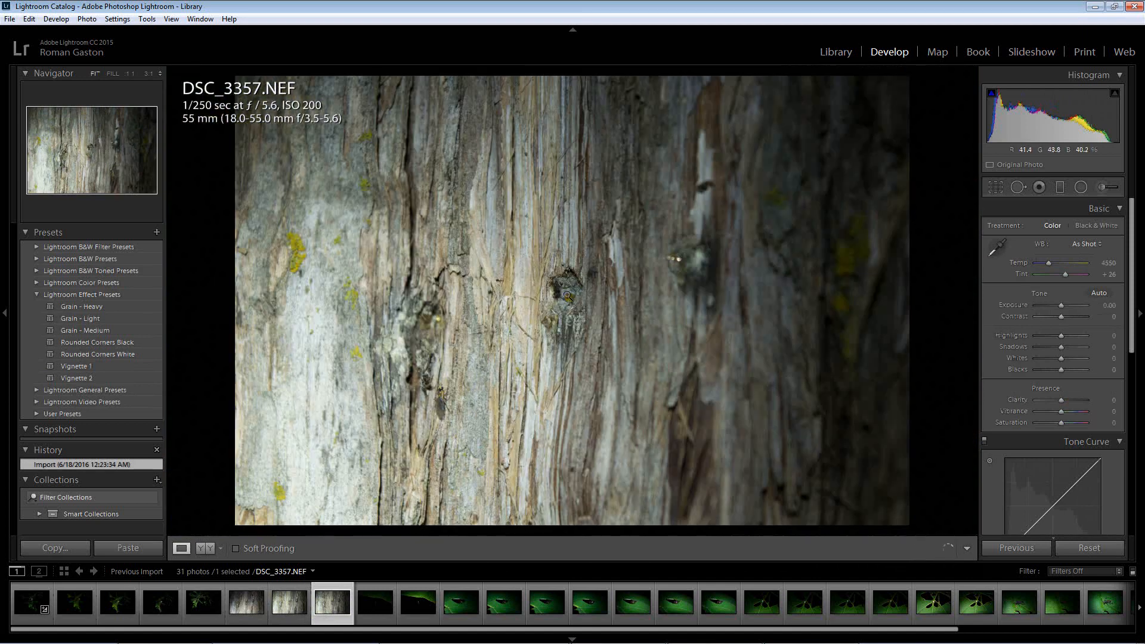
click(567, 295)
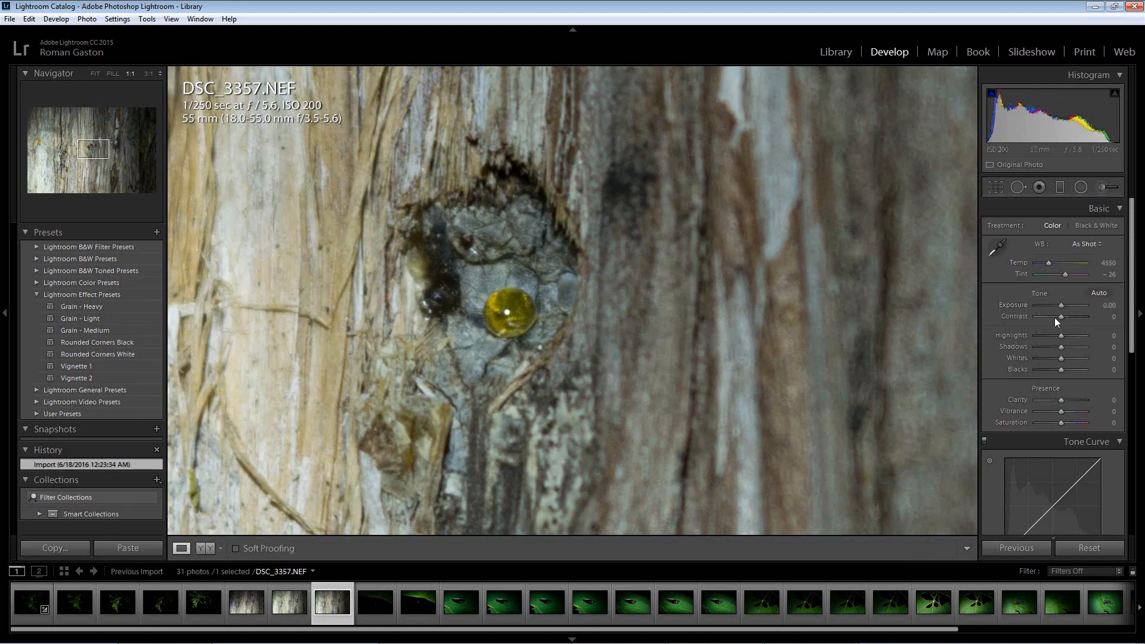
drag(1064, 316, 1076, 320)
- Crop DSC_3357.NEF to a tight, unrotated portrait frame around the bark hollow with the yellow droplet
click(1001, 187)
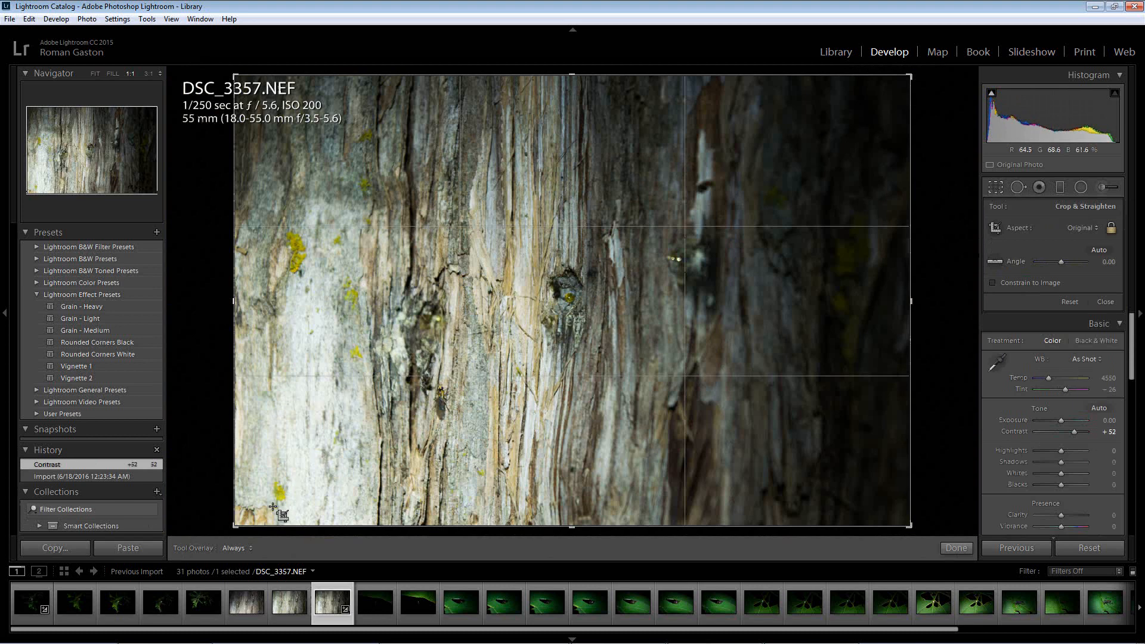
drag(235, 526, 502, 406)
drag(562, 302, 813, 206)
drag(667, 276, 646, 210)
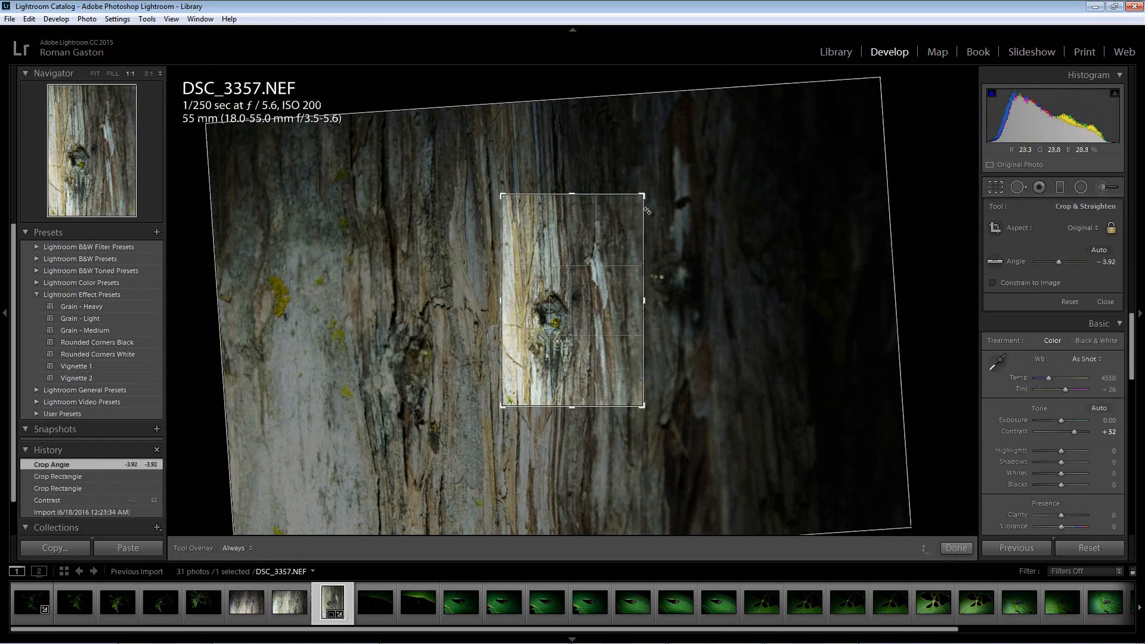
key(ctrl+z)
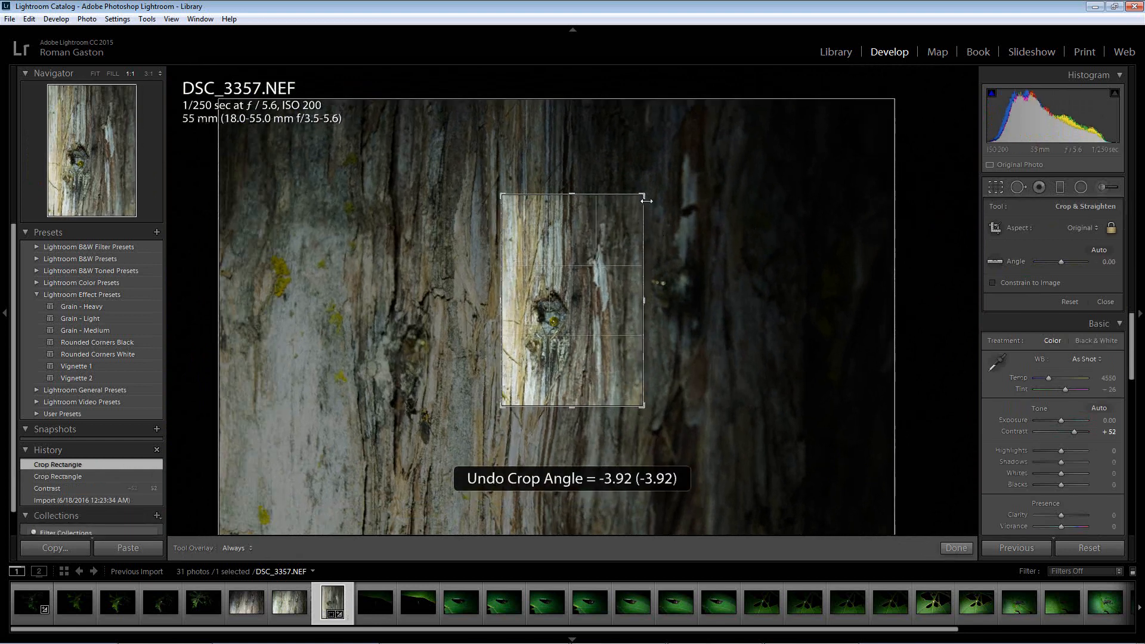
drag(608, 236, 605, 241)
drag(571, 308, 559, 345)
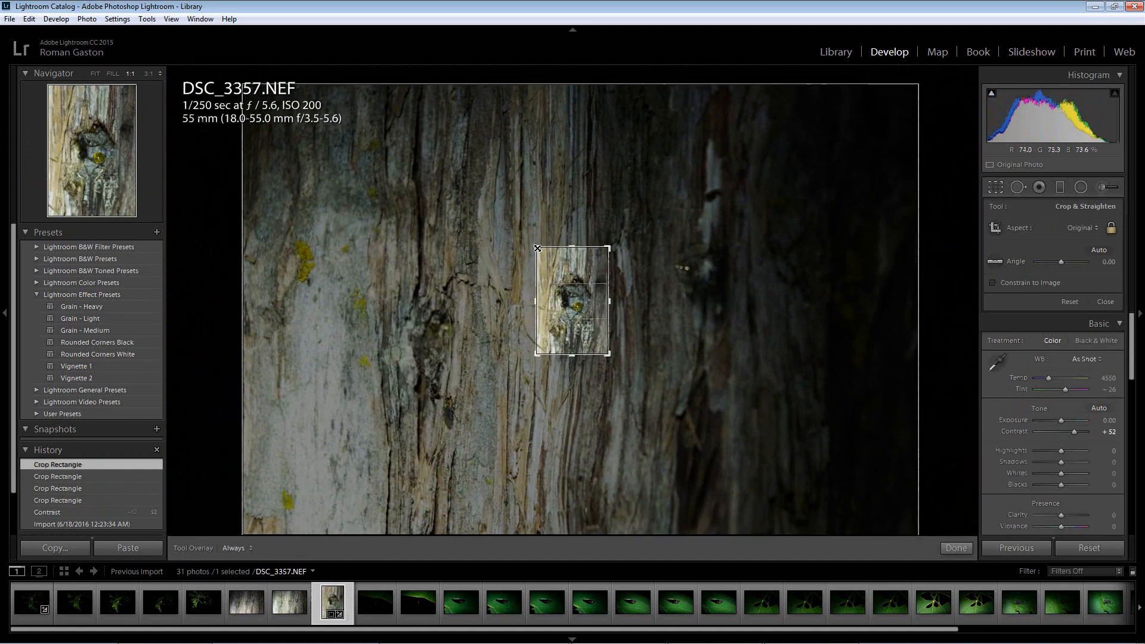
drag(536, 247, 585, 322)
key(Return)
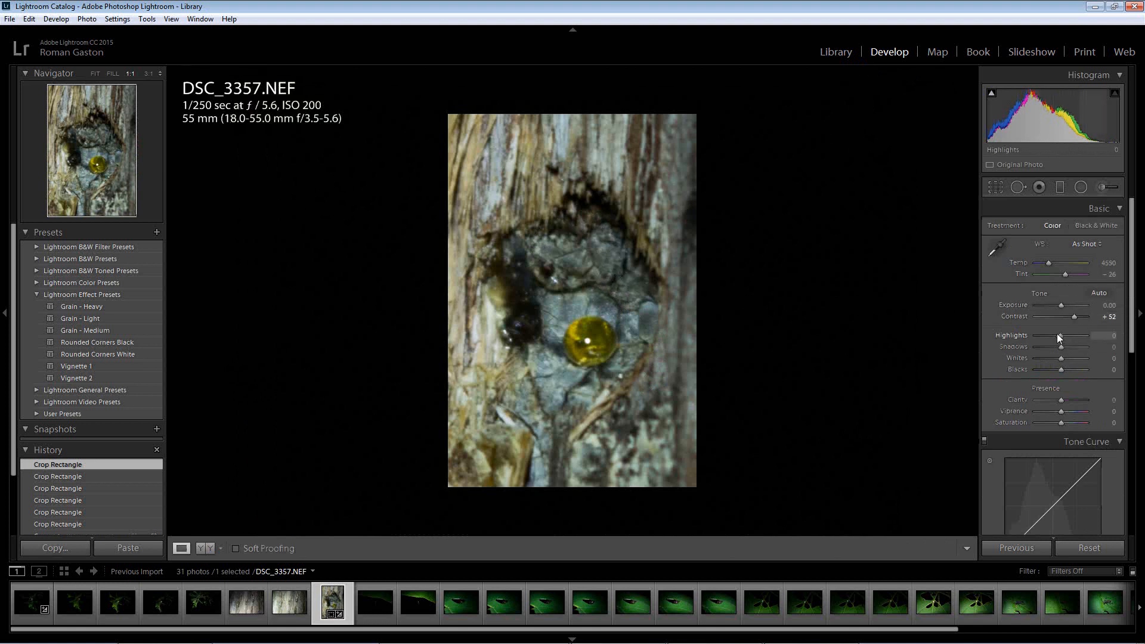
- Set Highlights to -43 and Clarity to +29 on the cropped droplet photo
drag(1058, 338, 1049, 332)
drag(1061, 399, 1067, 403)
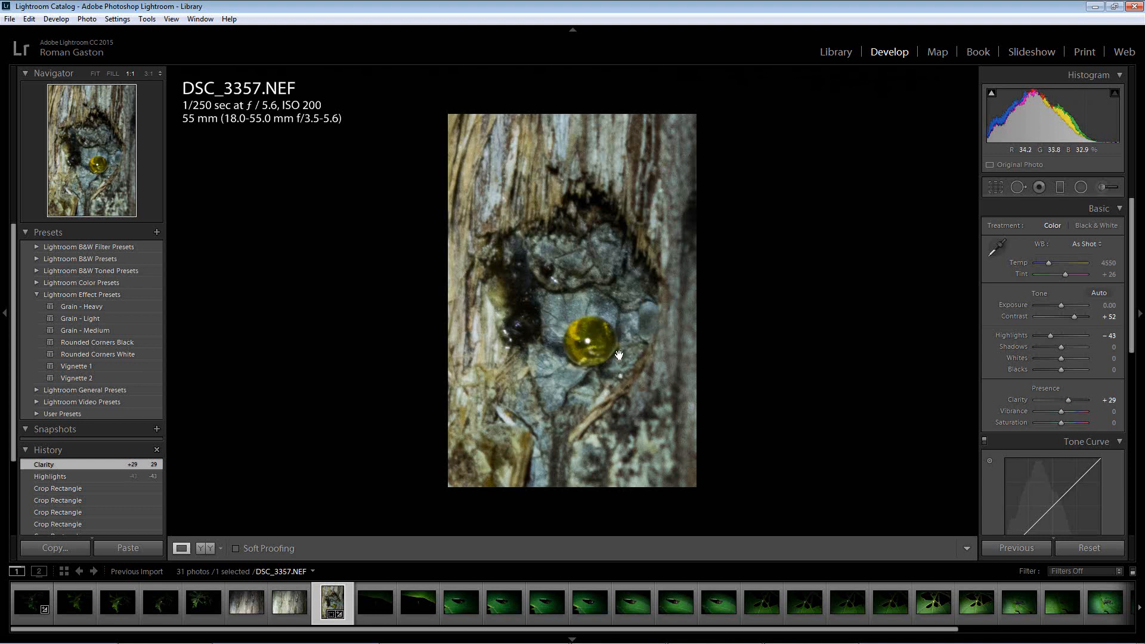
- Examine the insect hanging below the leaf in DSC_3358.NEF and DSC_3359.NEF, viewing DSC_3359.NEF at 1:1 magnification and in full
click(372, 608)
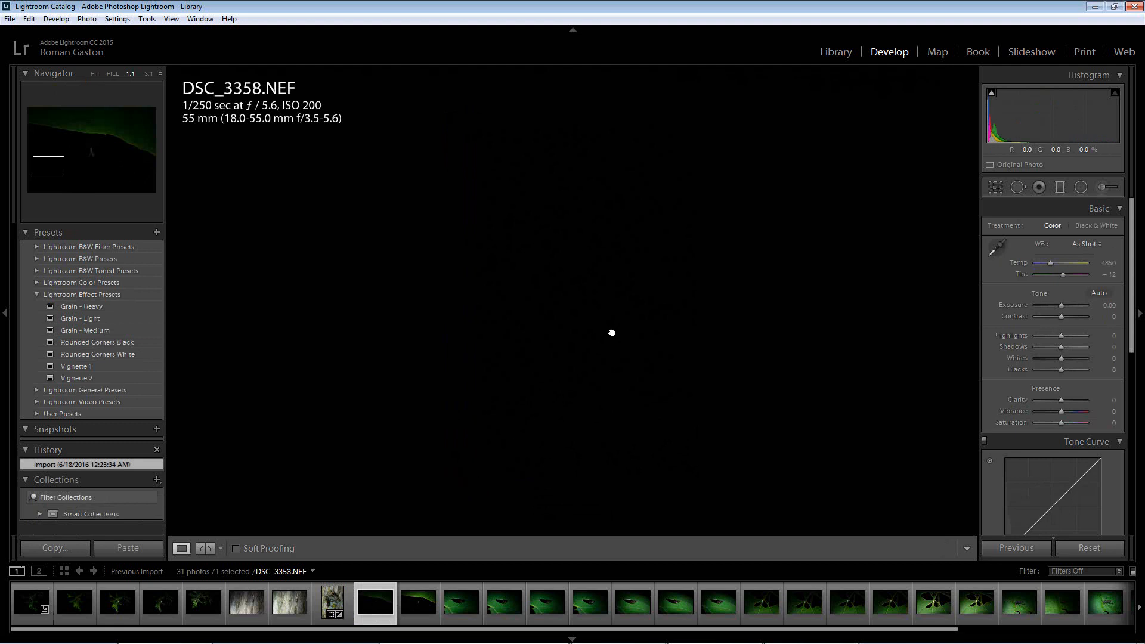
click(612, 332)
click(426, 603)
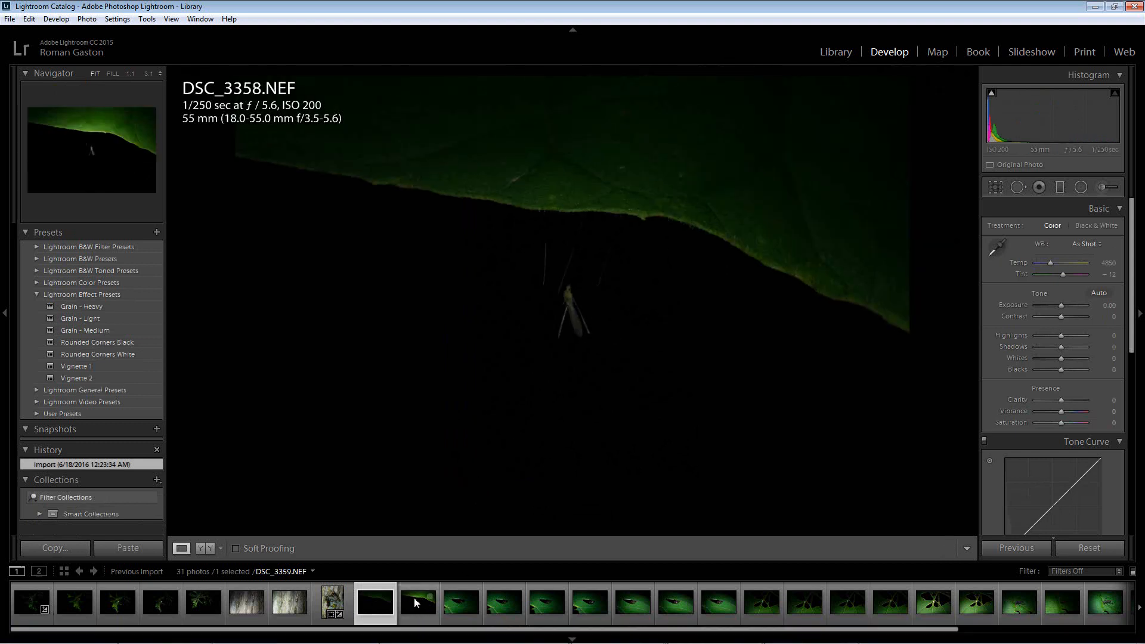
click(569, 294)
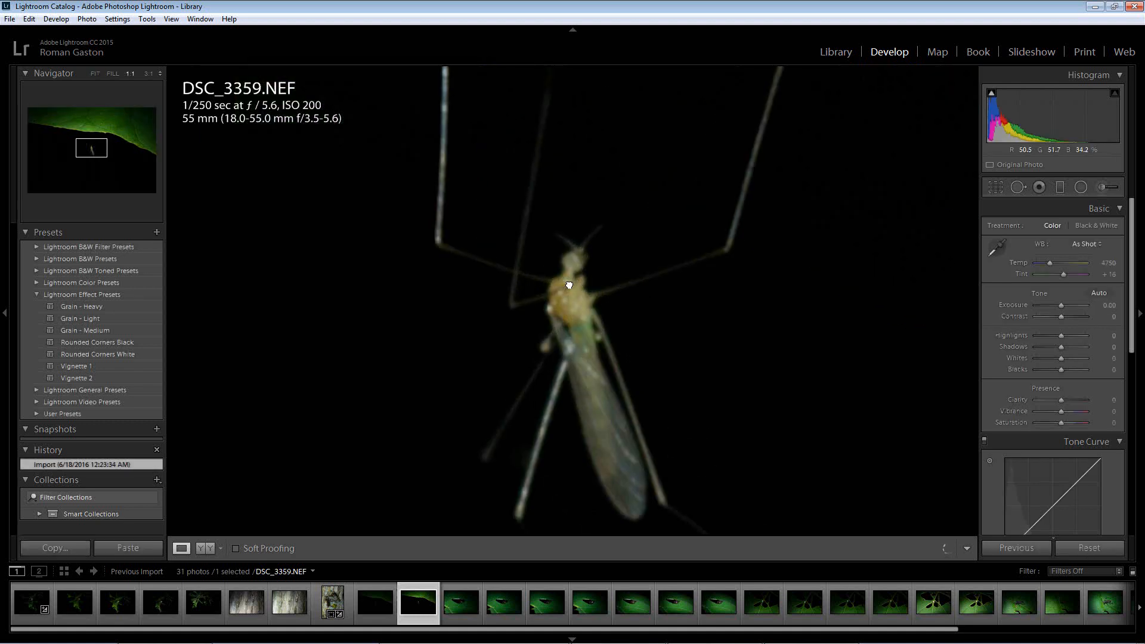
drag(572, 299, 524, 451)
drag(556, 317, 560, 444)
drag(584, 309, 580, 367)
click(578, 310)
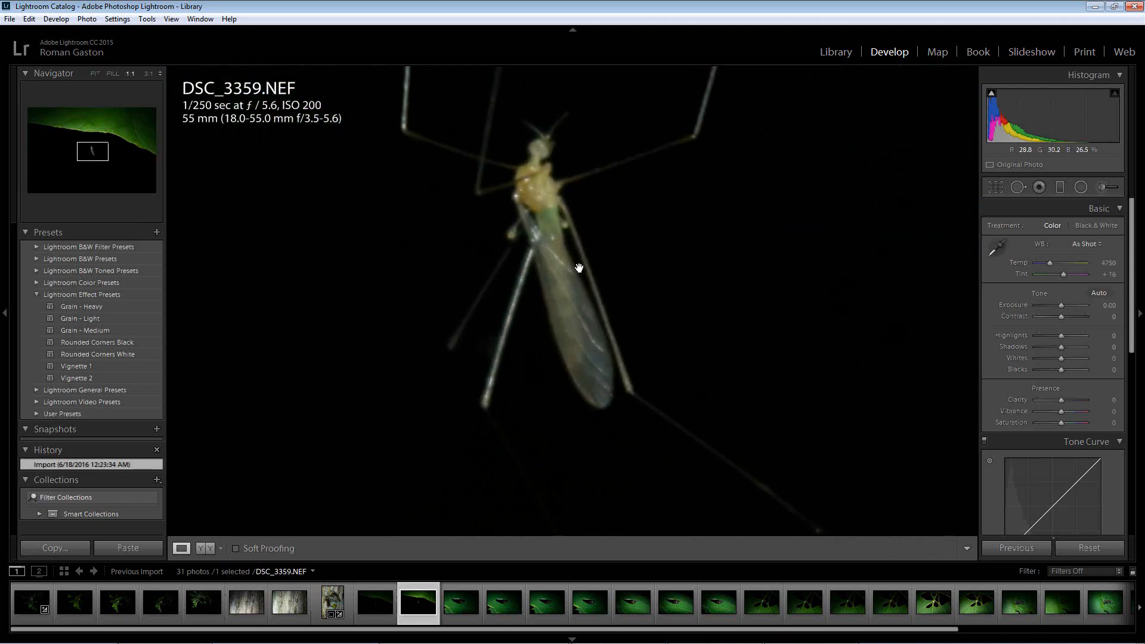
drag(578, 260, 572, 334)
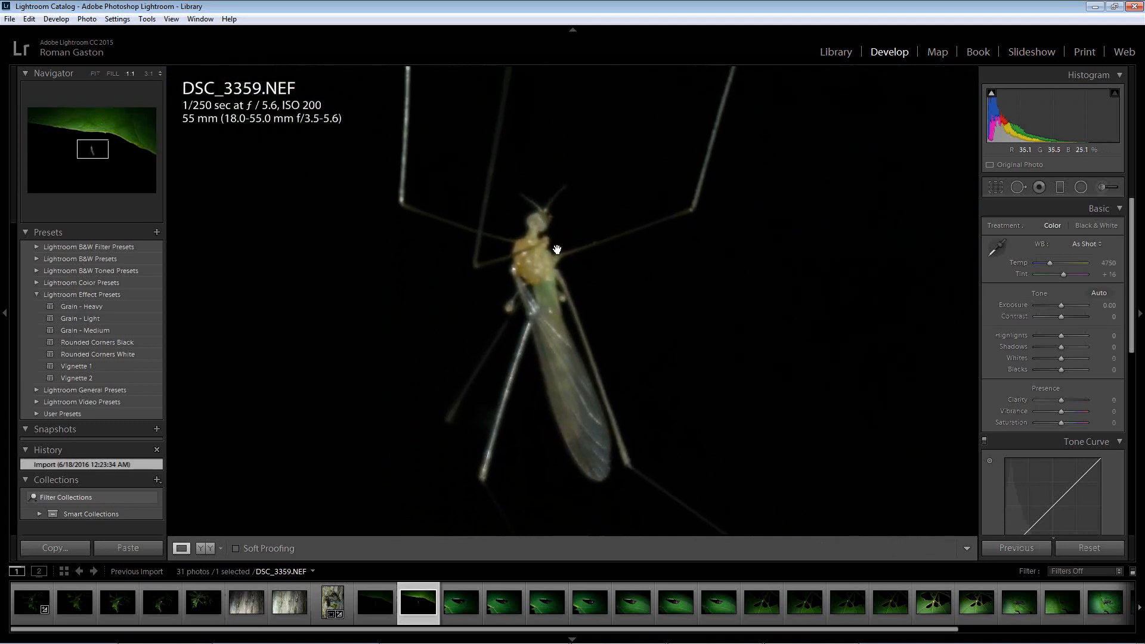
click(544, 291)
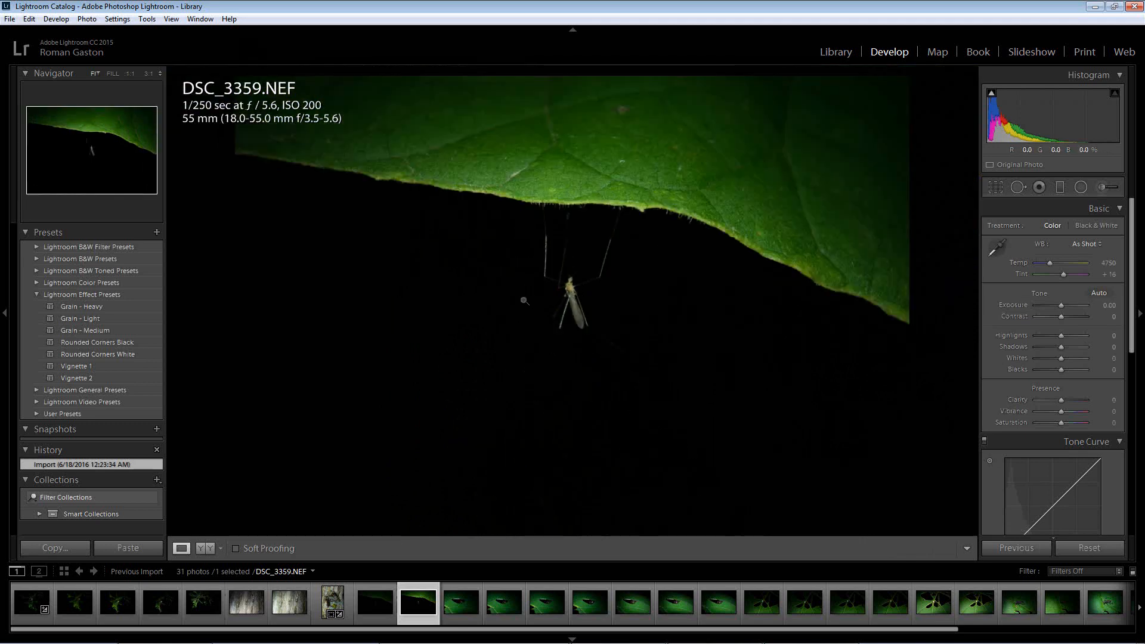
- Compare the sharpness of the beetle in the leaf hole at 1:1 magnification in DSC_3360.NEF to DSC_3362.NEF
click(456, 599)
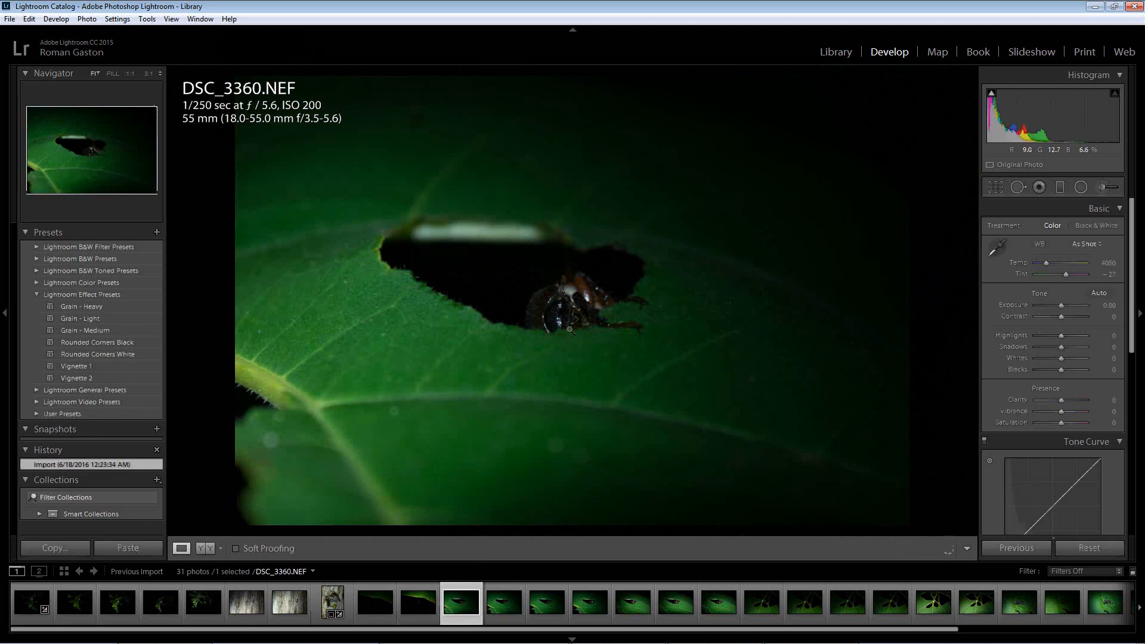
click(590, 310)
drag(606, 289, 691, 307)
key(Right)
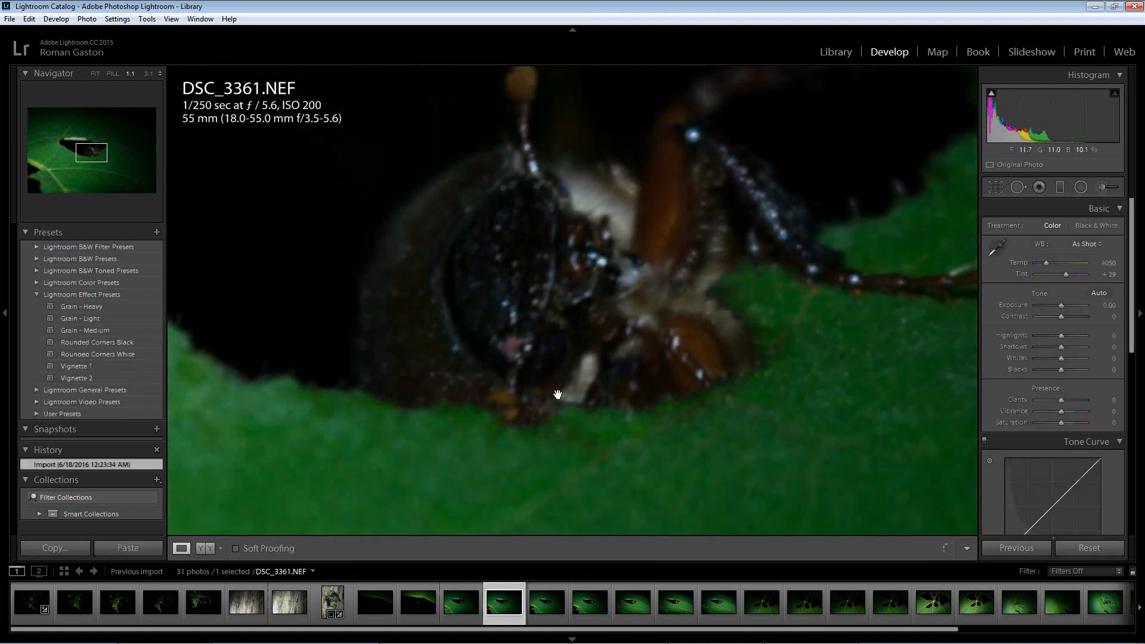
click(548, 603)
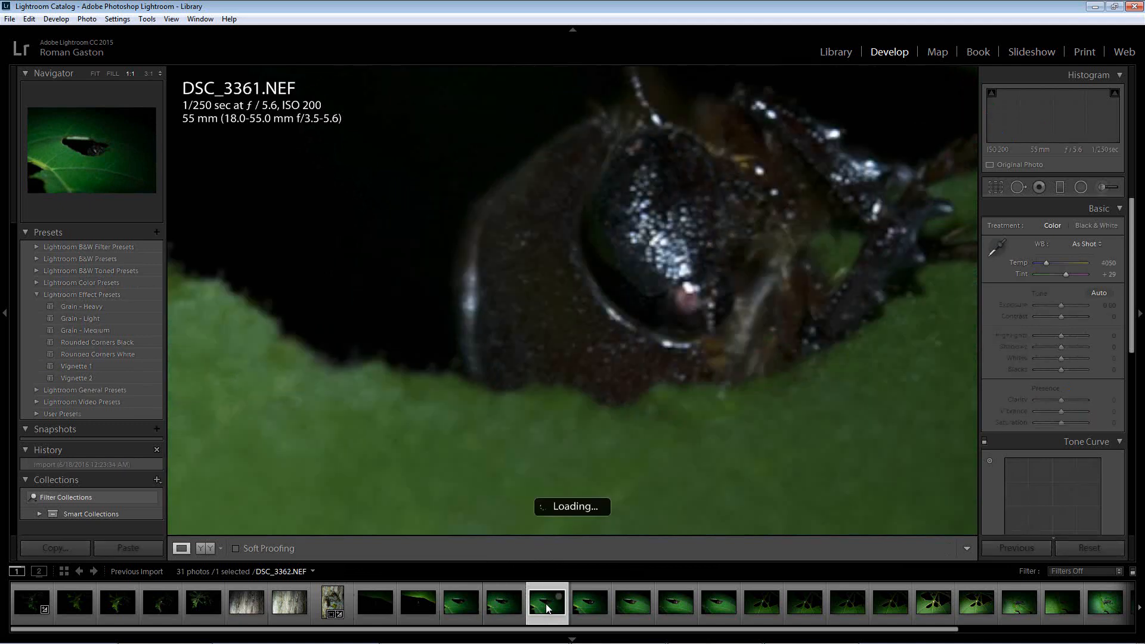
drag(600, 340, 570, 382)
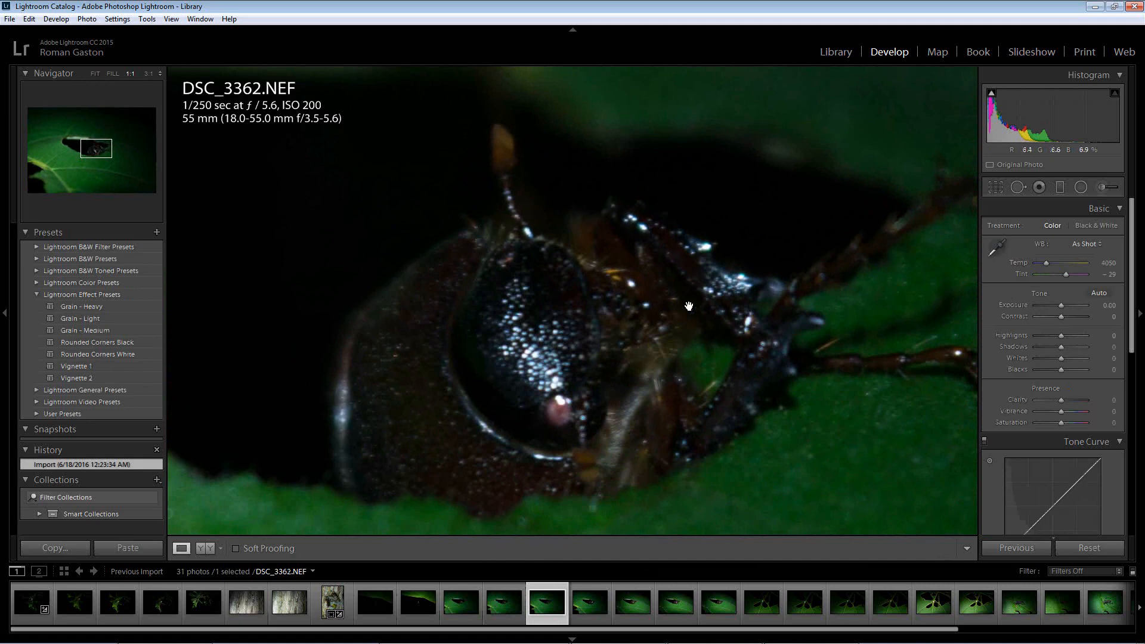
click(577, 370)
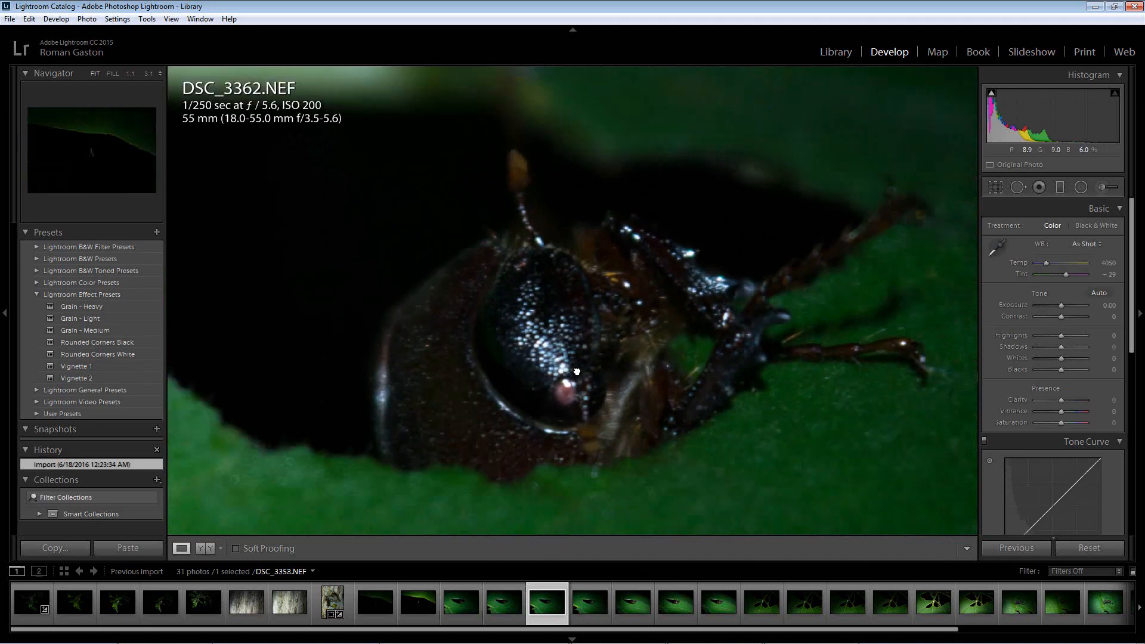
click(612, 301)
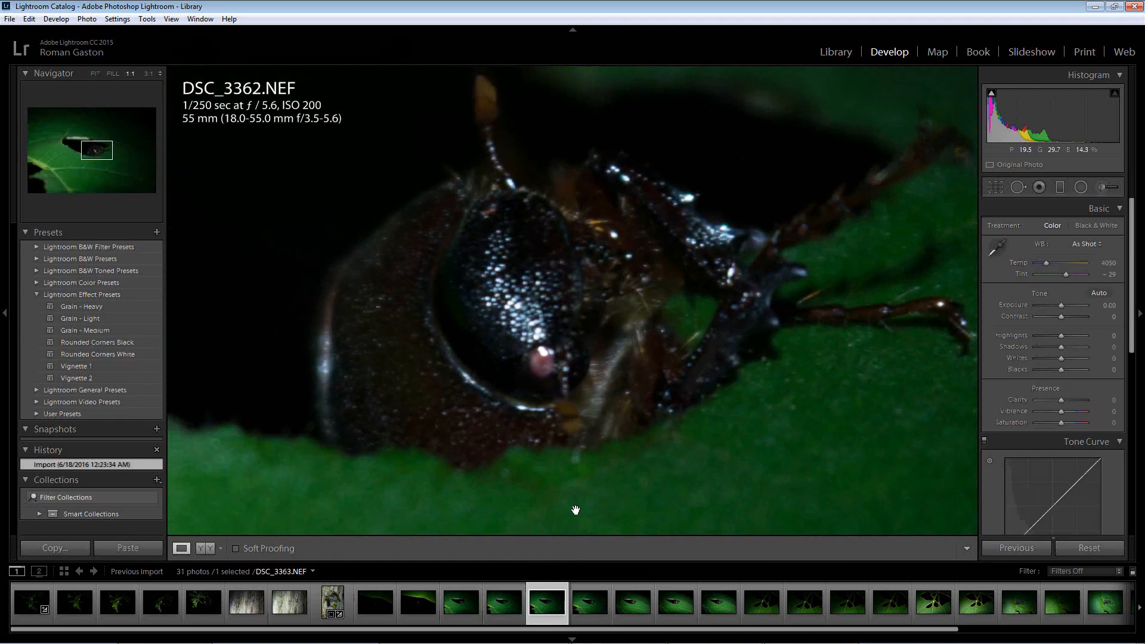
- Compare the beetle's eye and legs at 1:1 magnification in DSC_3363.NEF to DSC_3365.NEF
click(583, 609)
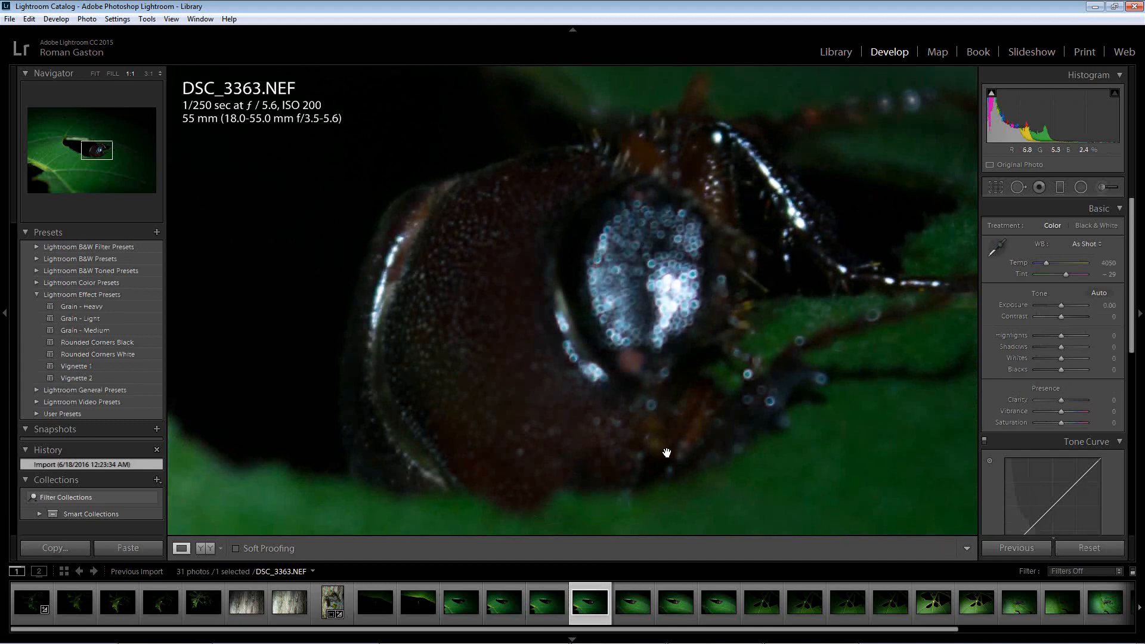
key(Right)
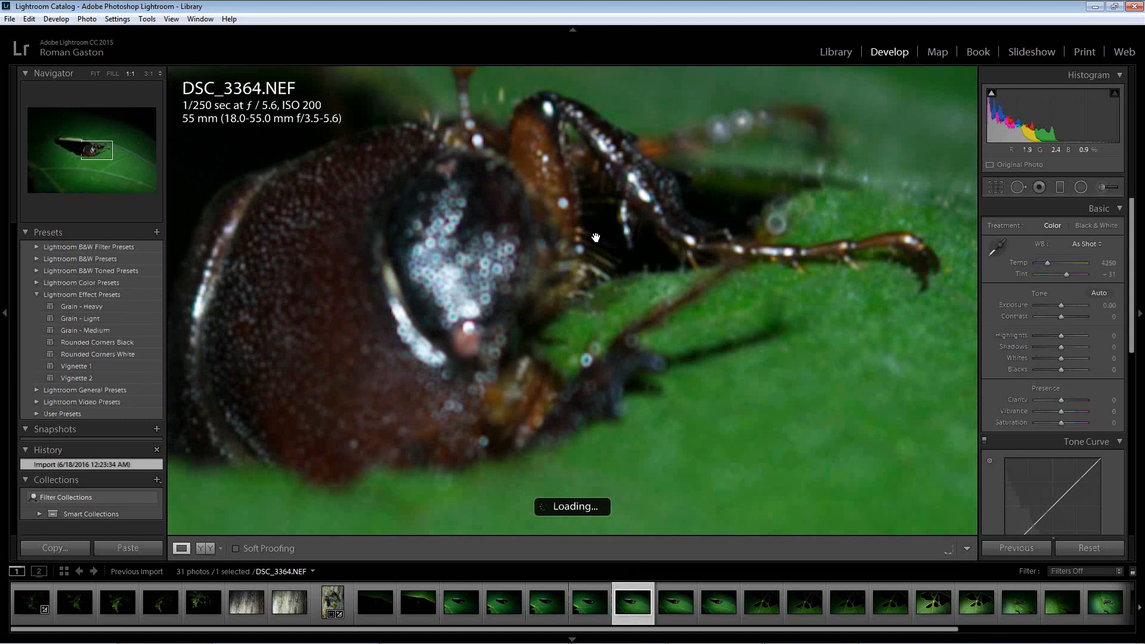
drag(515, 231, 574, 302)
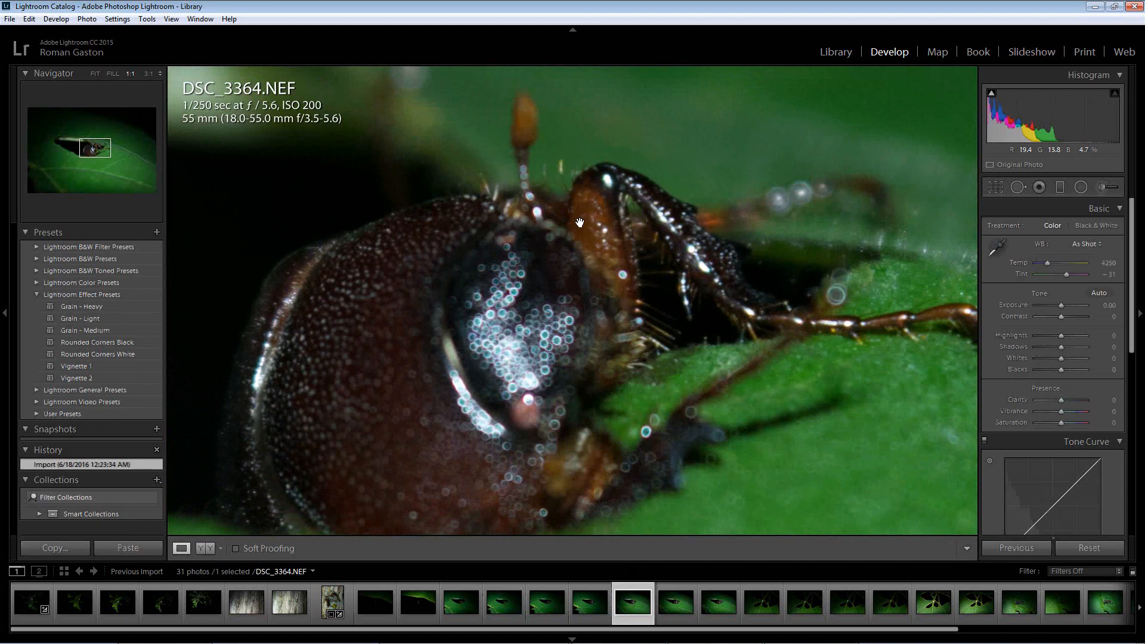
drag(572, 295, 595, 241)
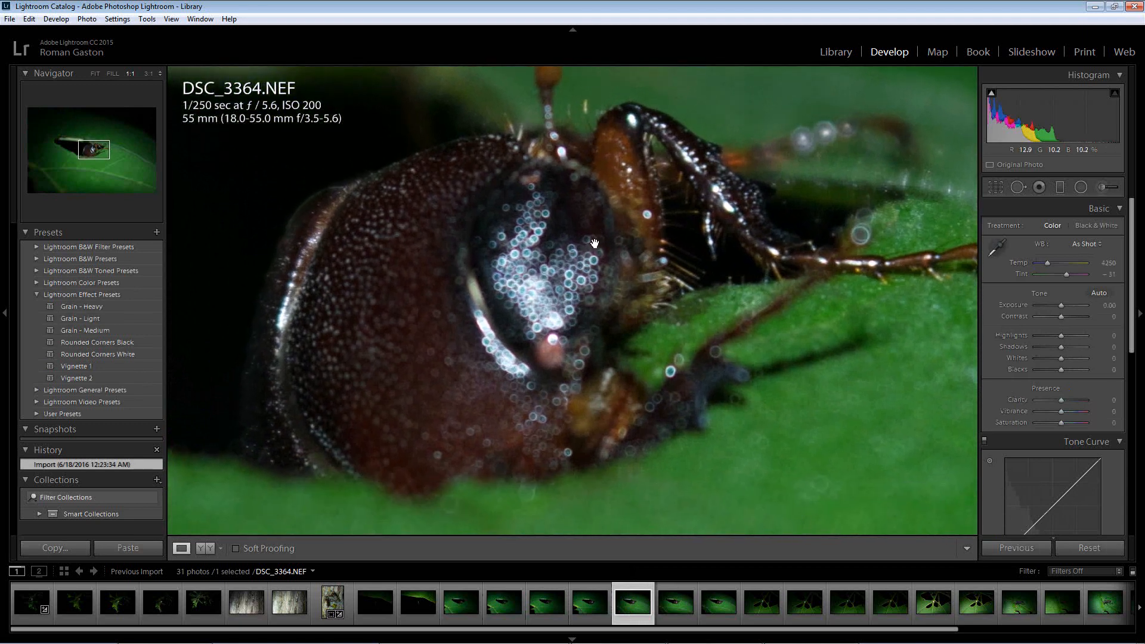
click(668, 601)
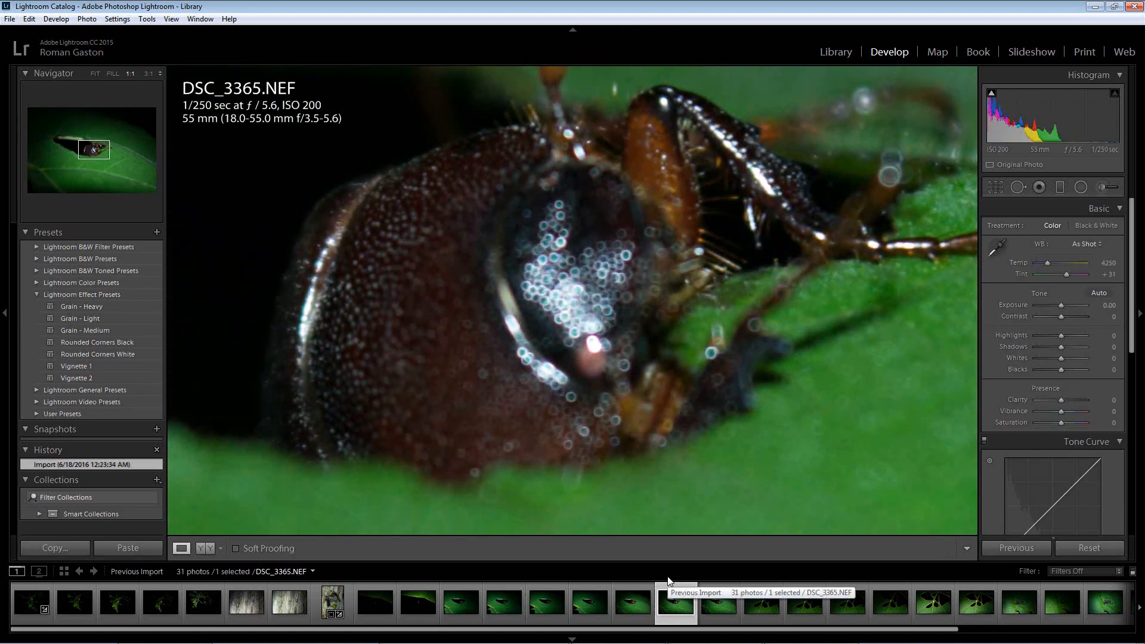
- Examine the beetle's eye and head in DSC_3366.NEF at 1:1 magnification, then view the whole photo
click(715, 603)
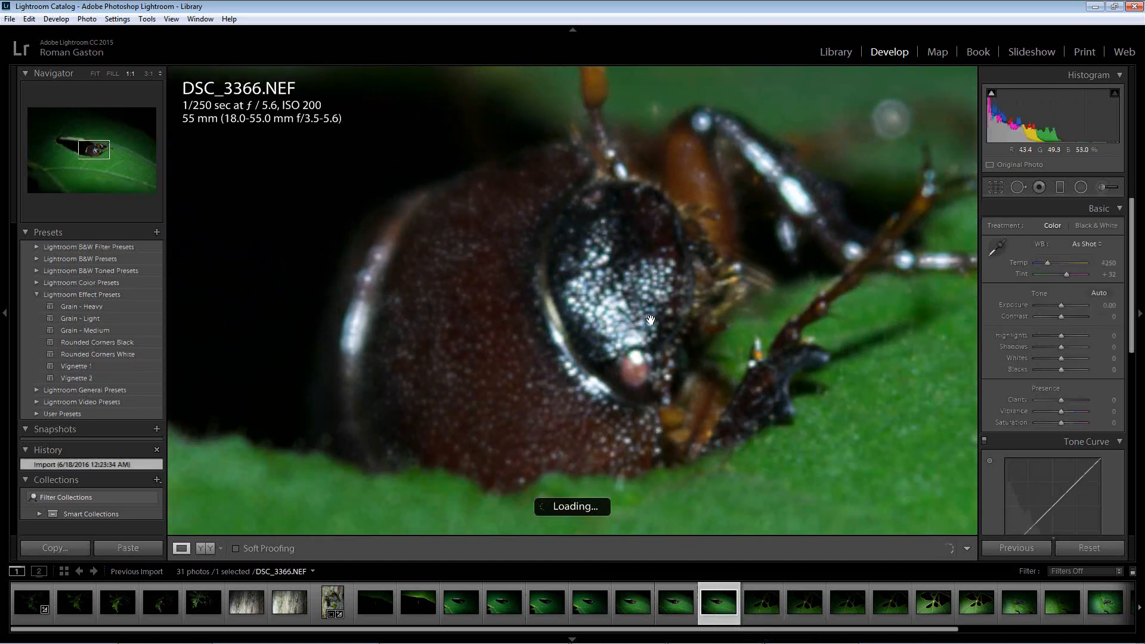
drag(647, 304, 600, 342)
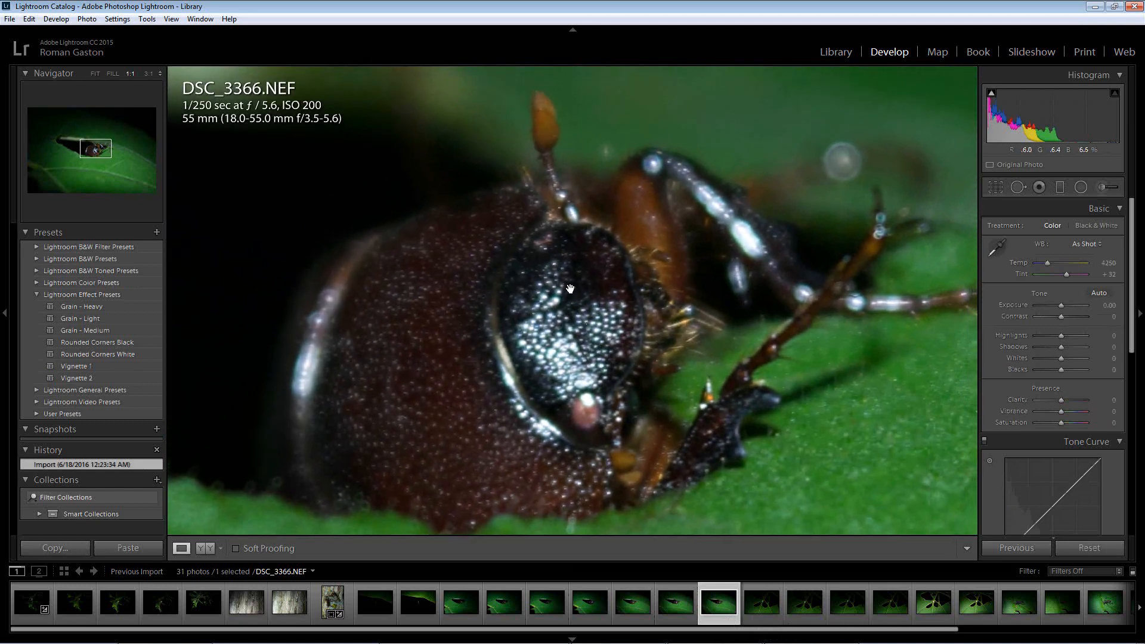
drag(548, 316, 563, 296)
click(563, 296)
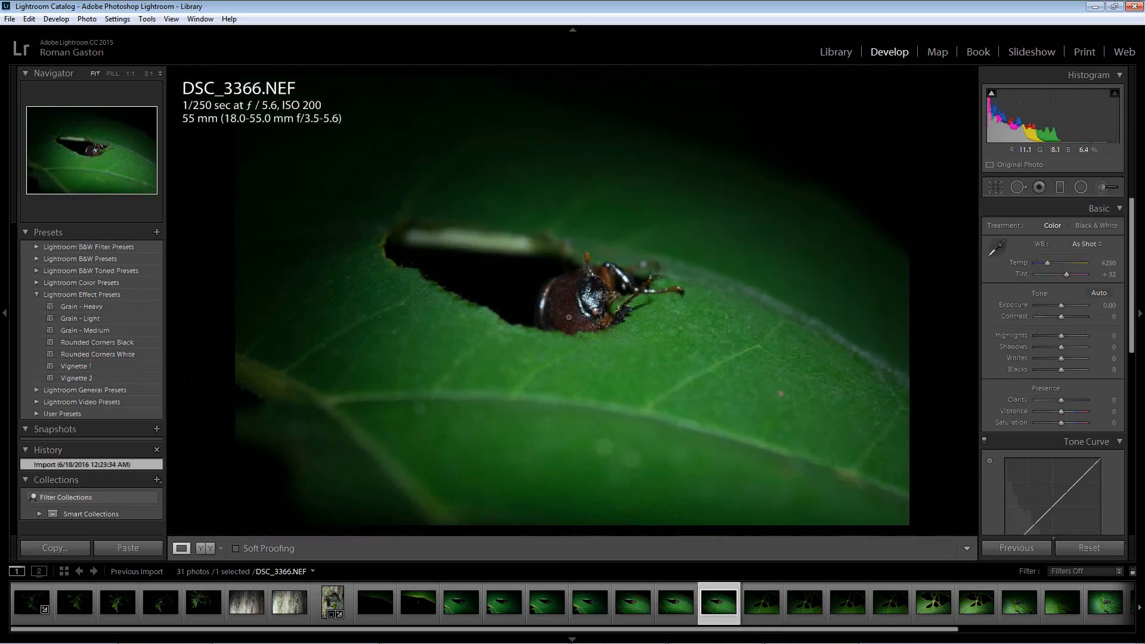
- Compare the beetle in DSC_3360.NEF, DSC_3361.NEF and DSC_3366.NEF, viewing the last two at 1:1 magnification
click(448, 603)
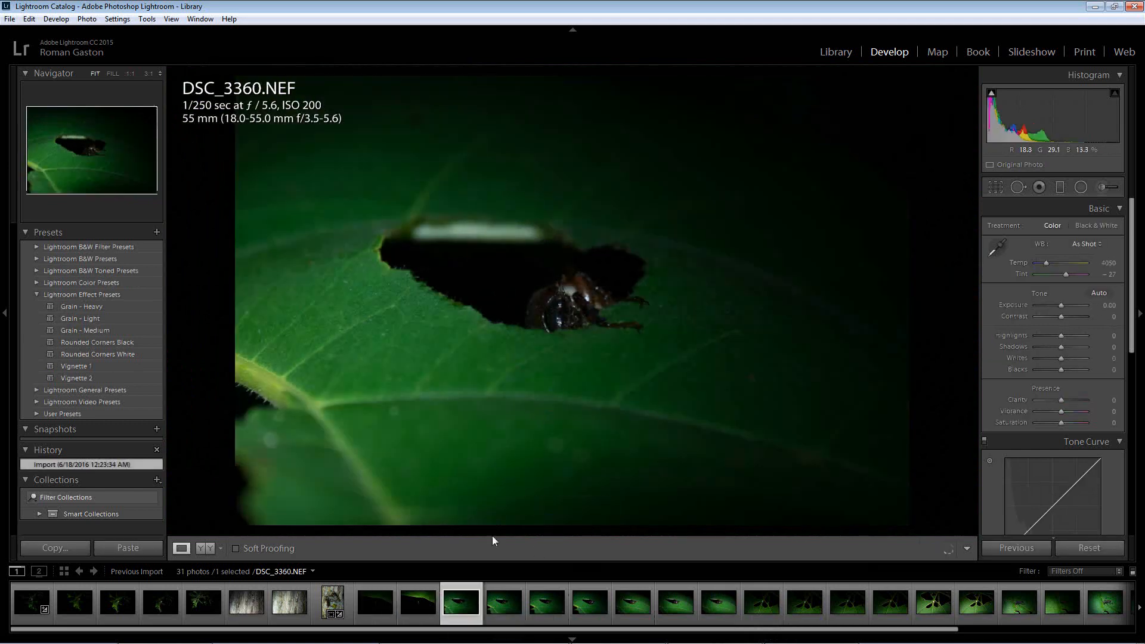
click(494, 606)
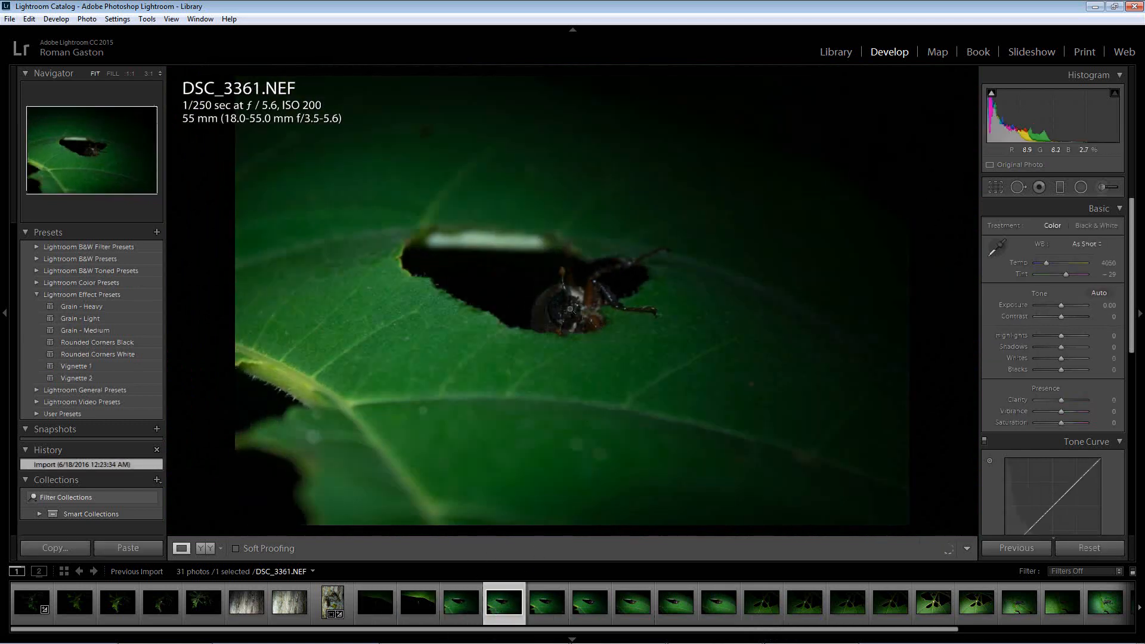
click(567, 303)
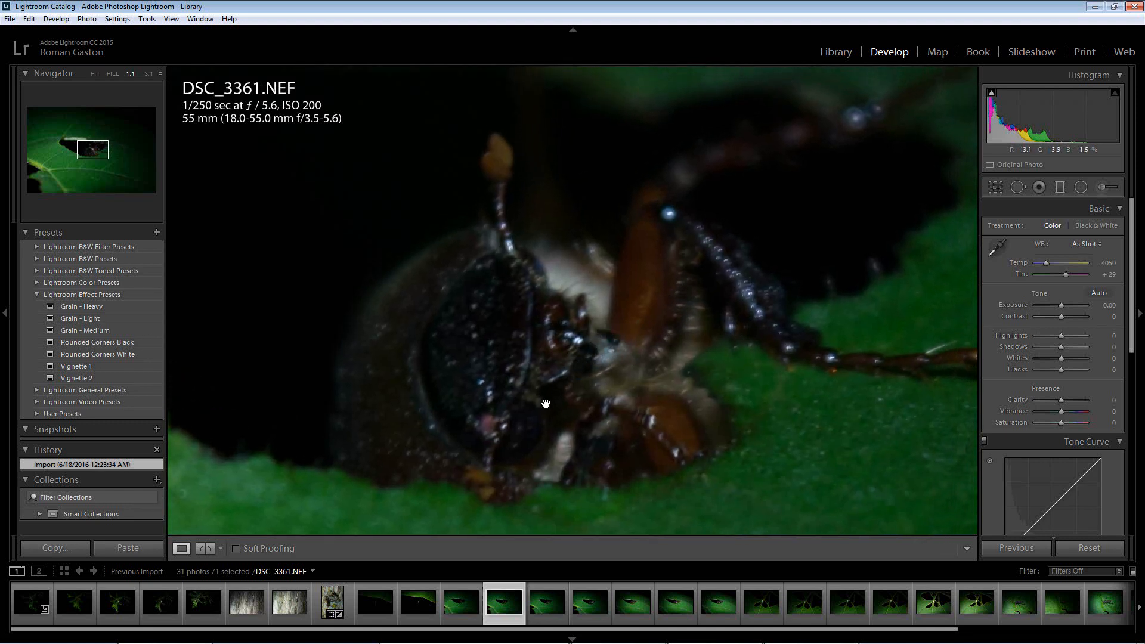
click(562, 357)
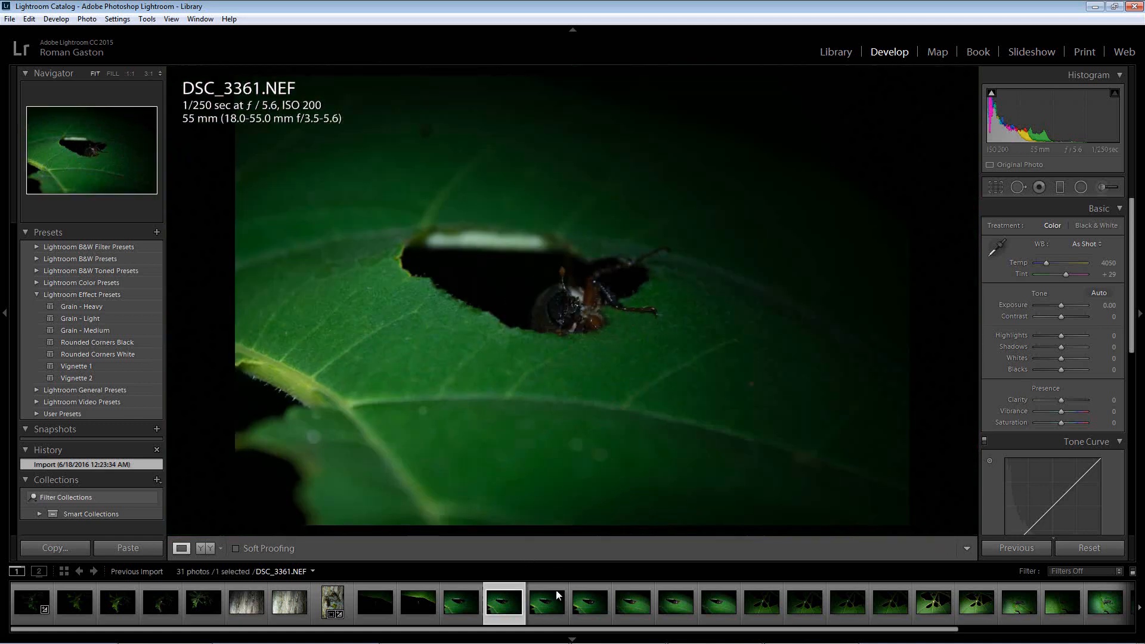
click(714, 605)
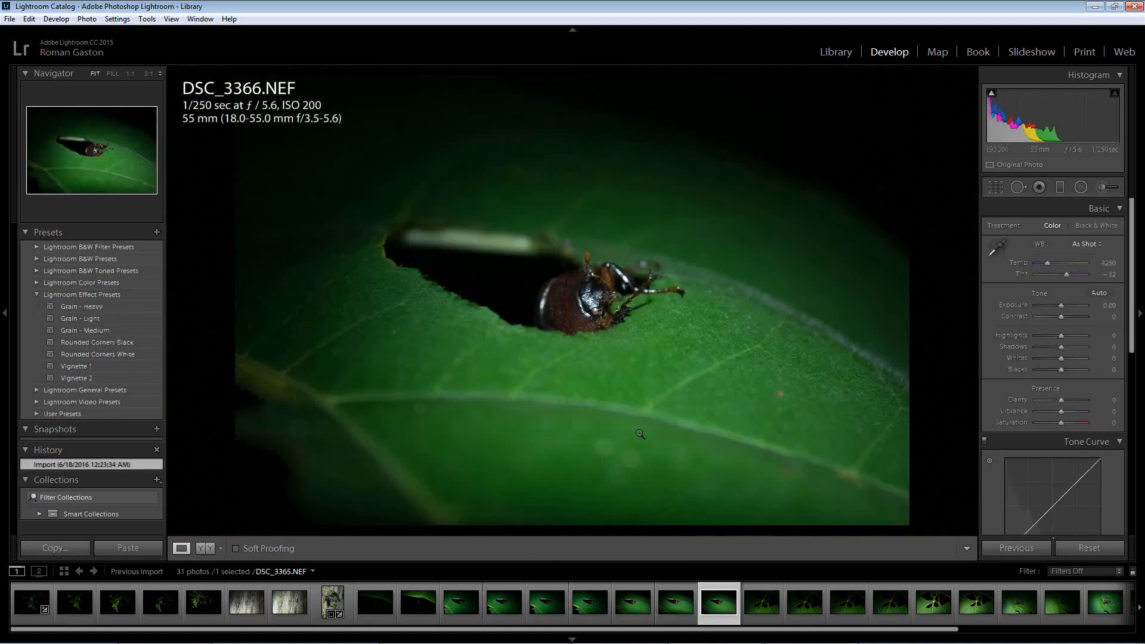
click(605, 298)
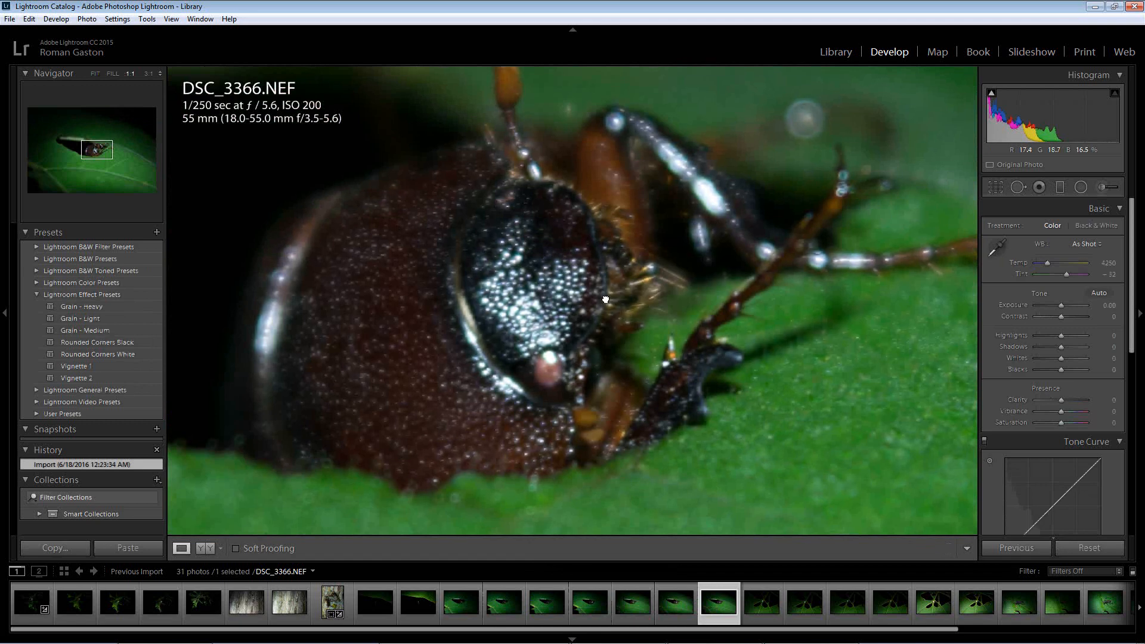
drag(600, 296, 634, 332)
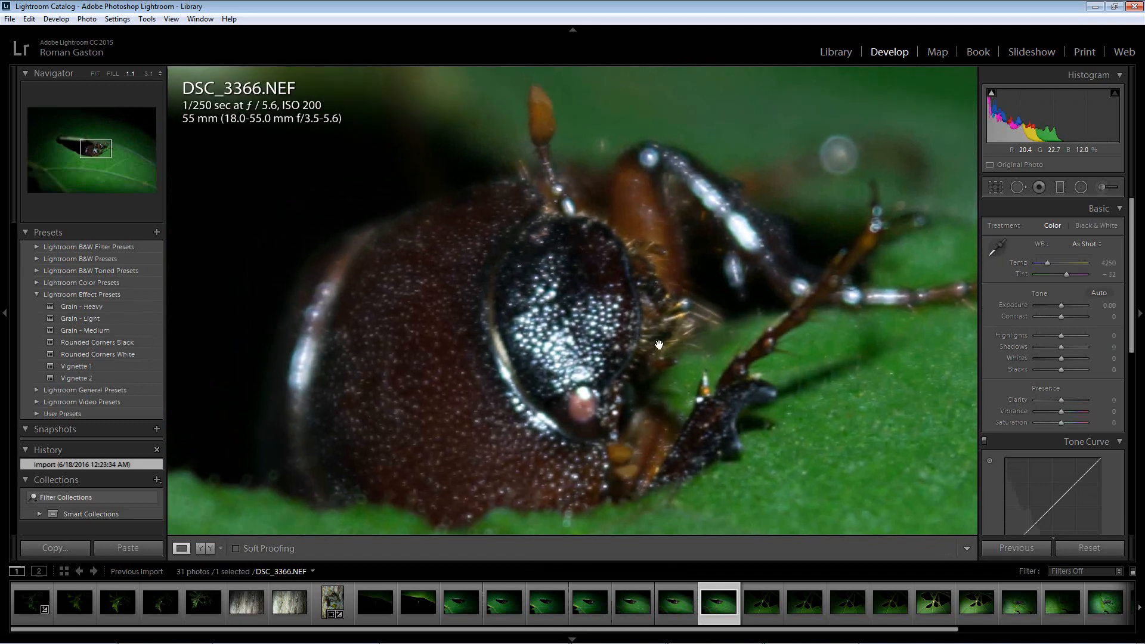
click(624, 351)
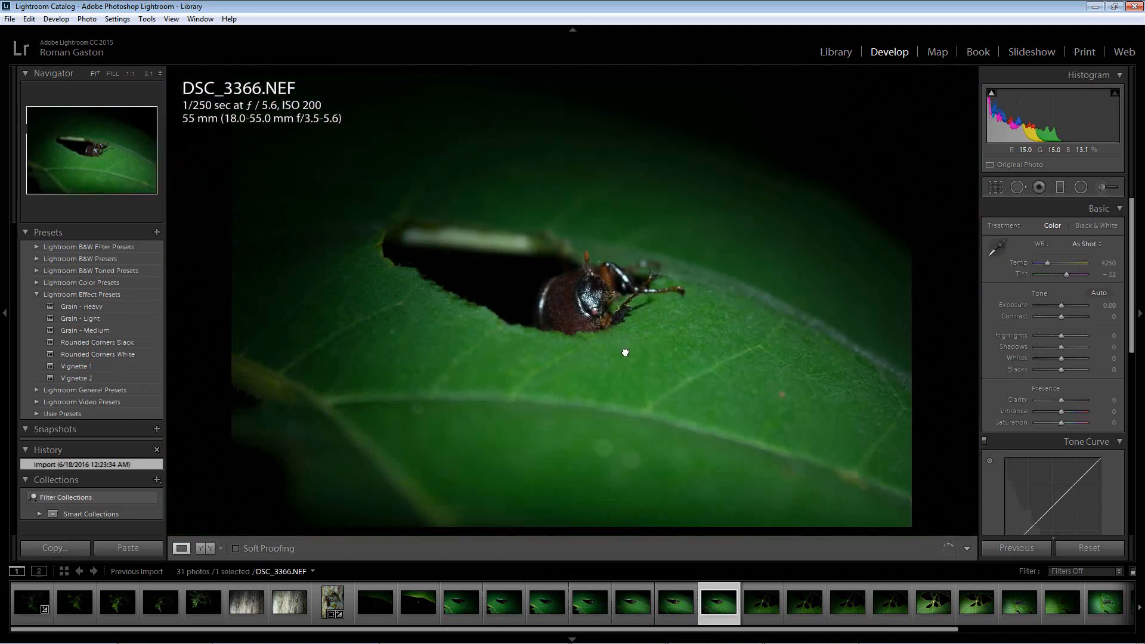
- Recheck the focus on the beetle's eye at 1:1 magnification in DSC_3365.NEF, DSC_3364.NEF and DSC_3363.NEF
click(675, 600)
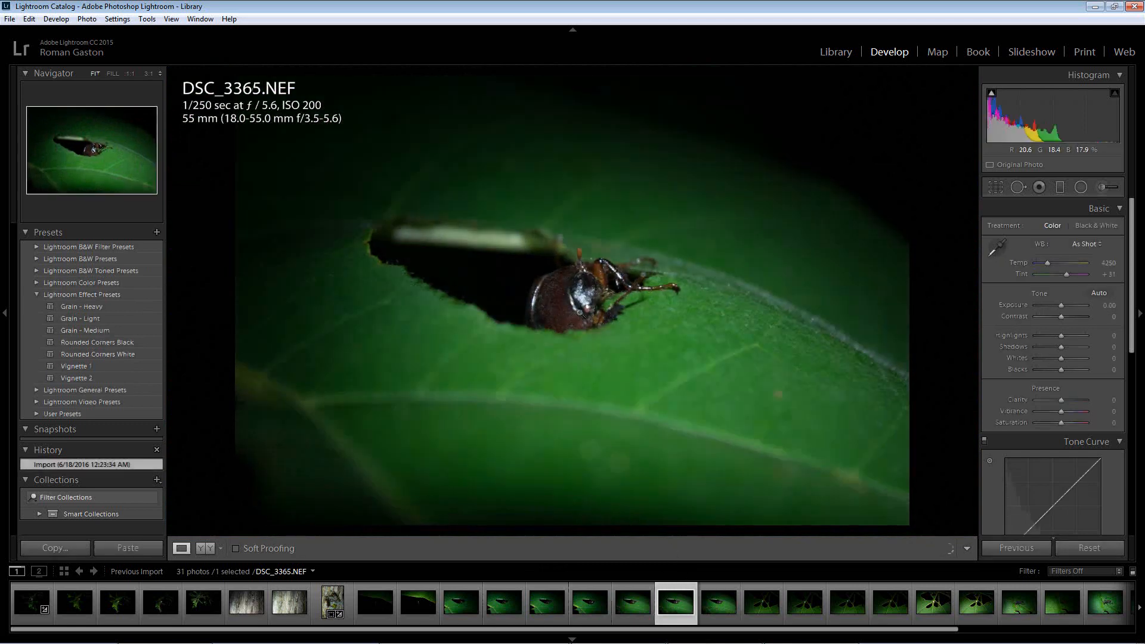
click(599, 304)
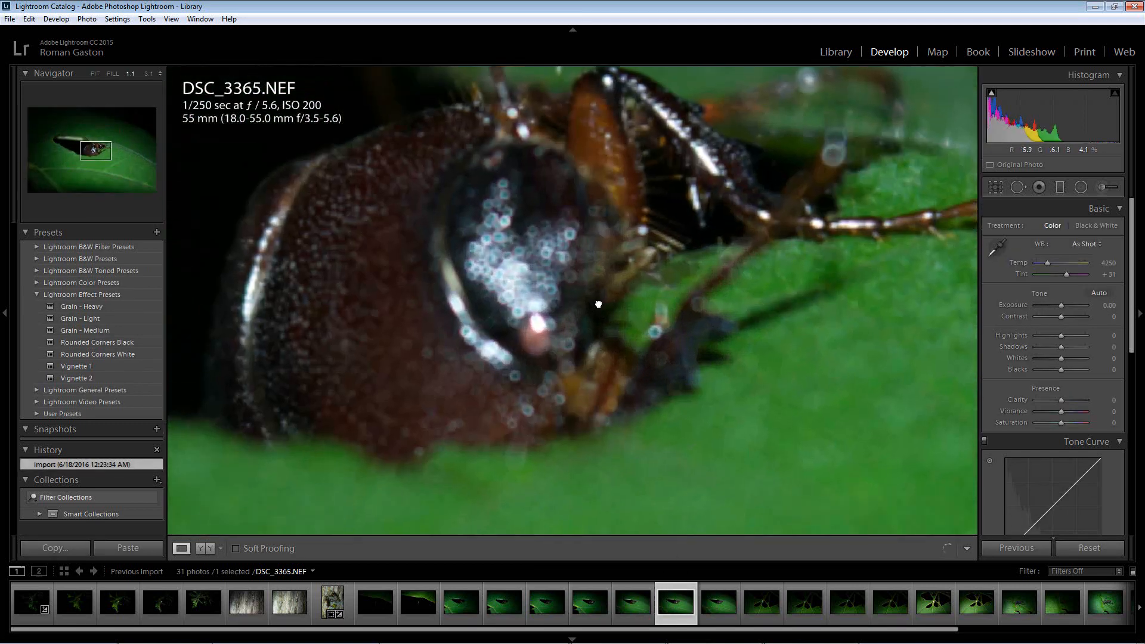
click(598, 304)
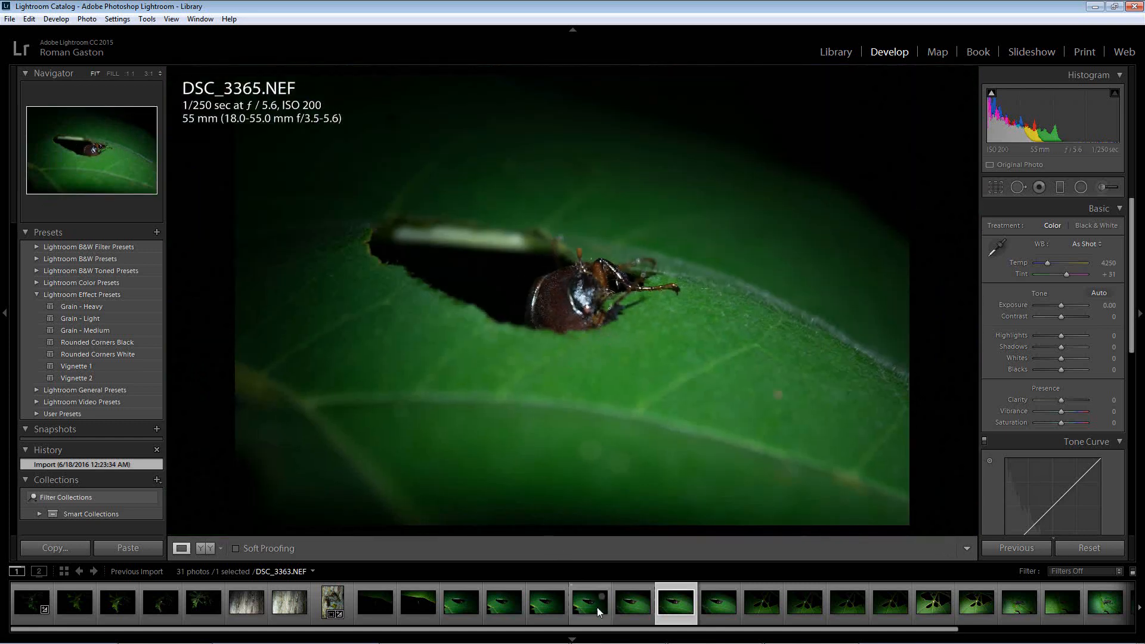
click(621, 601)
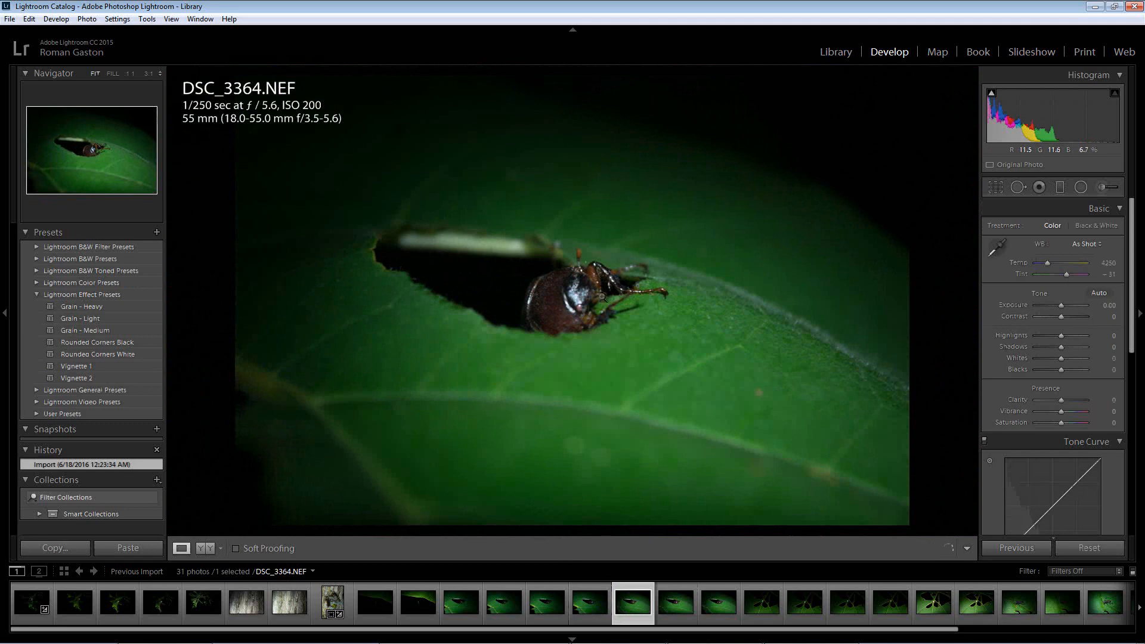
click(606, 301)
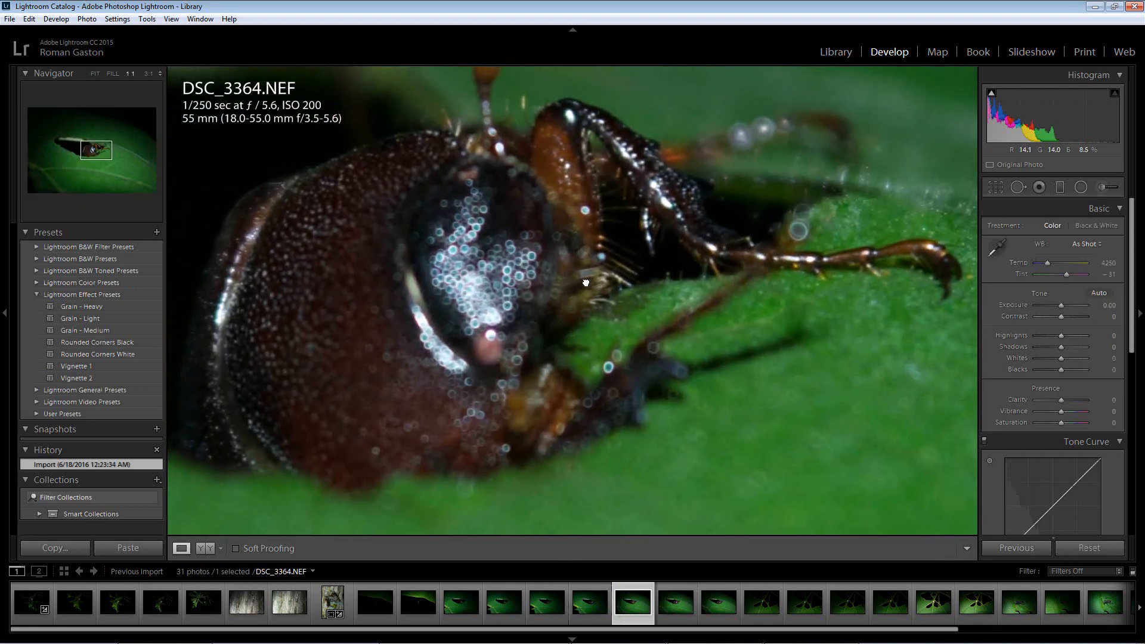
key(Left)
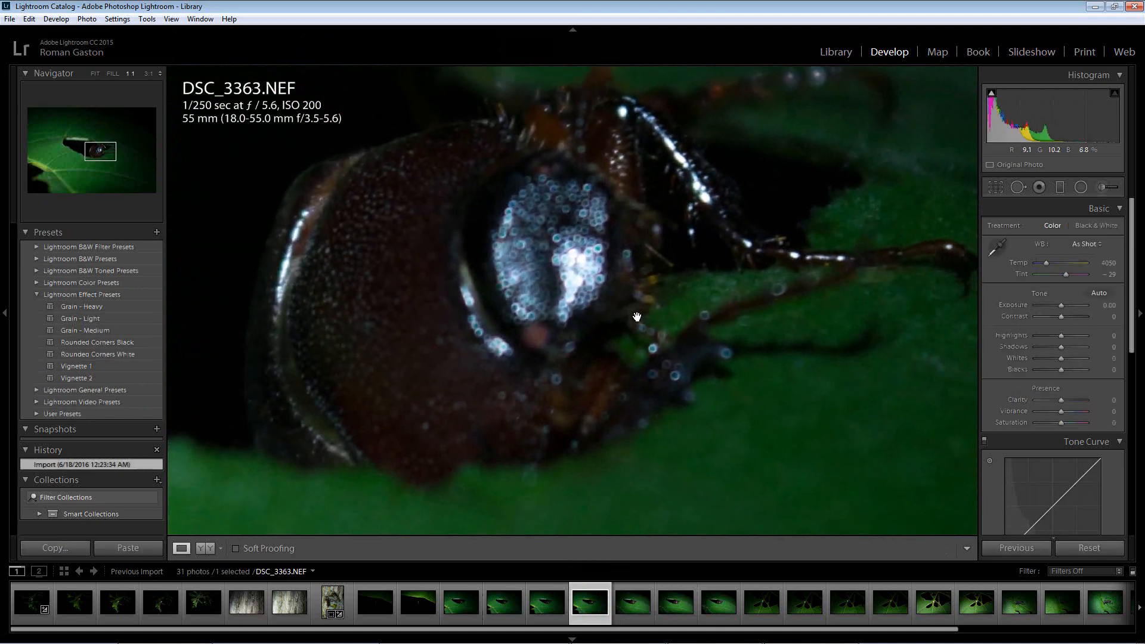
click(635, 349)
mouse_move(589, 278)
mouse_down()
mouse_move(574, 370)
mouse_move(549, 245)
mouse_move(581, 277)
mouse_up()
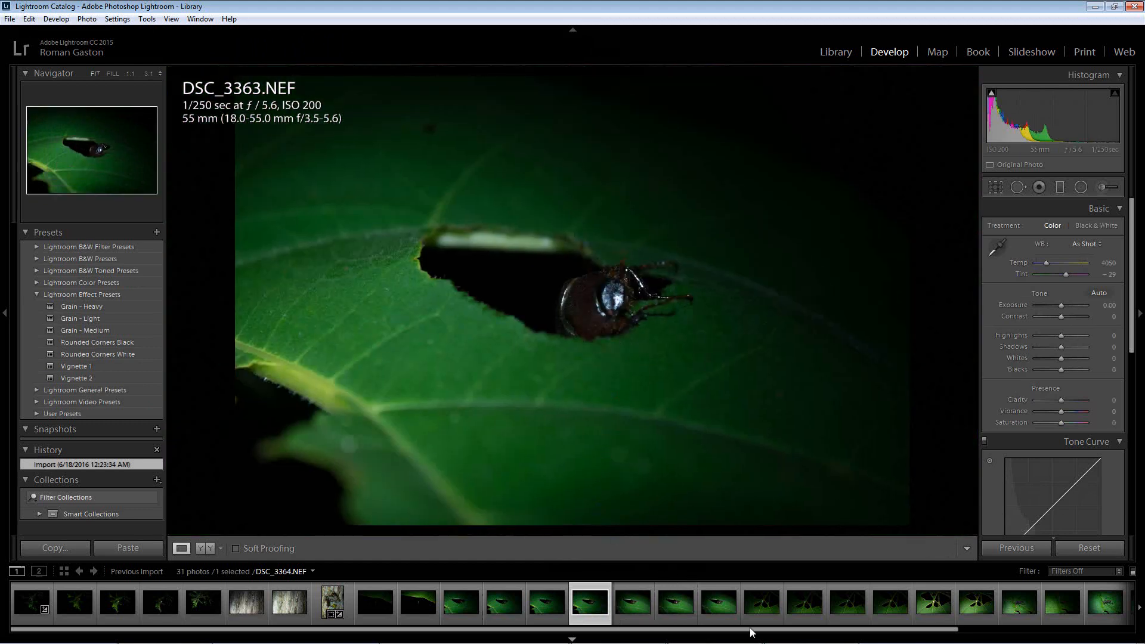
- Compare the sharpness of the white spider on the leaf at 1:1 magnification in DSC_3367.NEF to DSC_3371.NEF
click(754, 608)
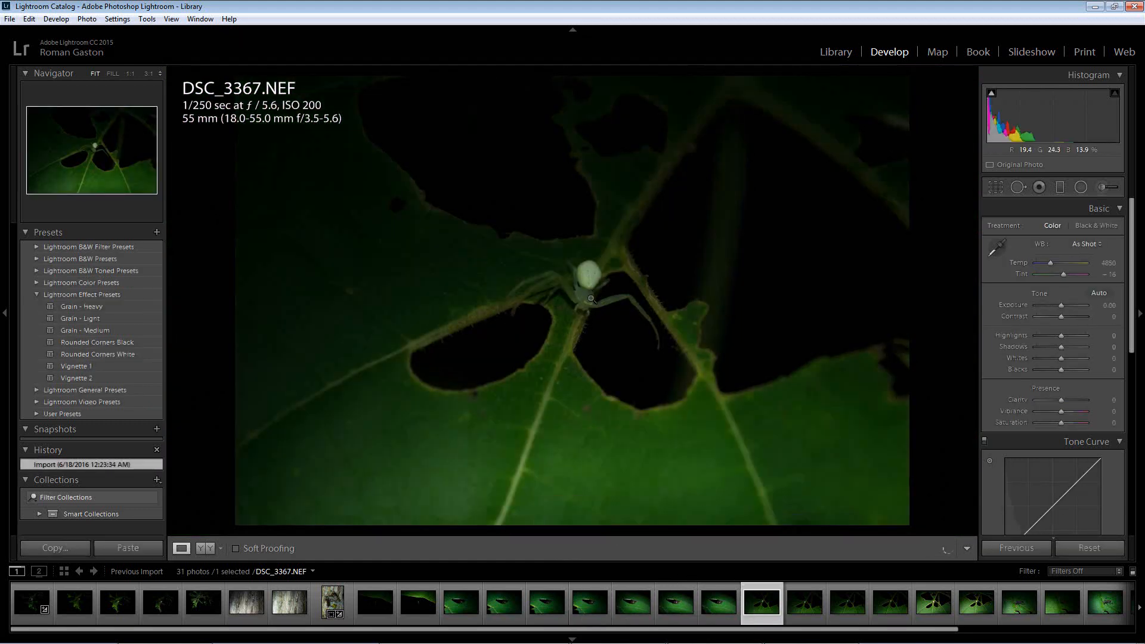
drag(588, 292, 577, 256)
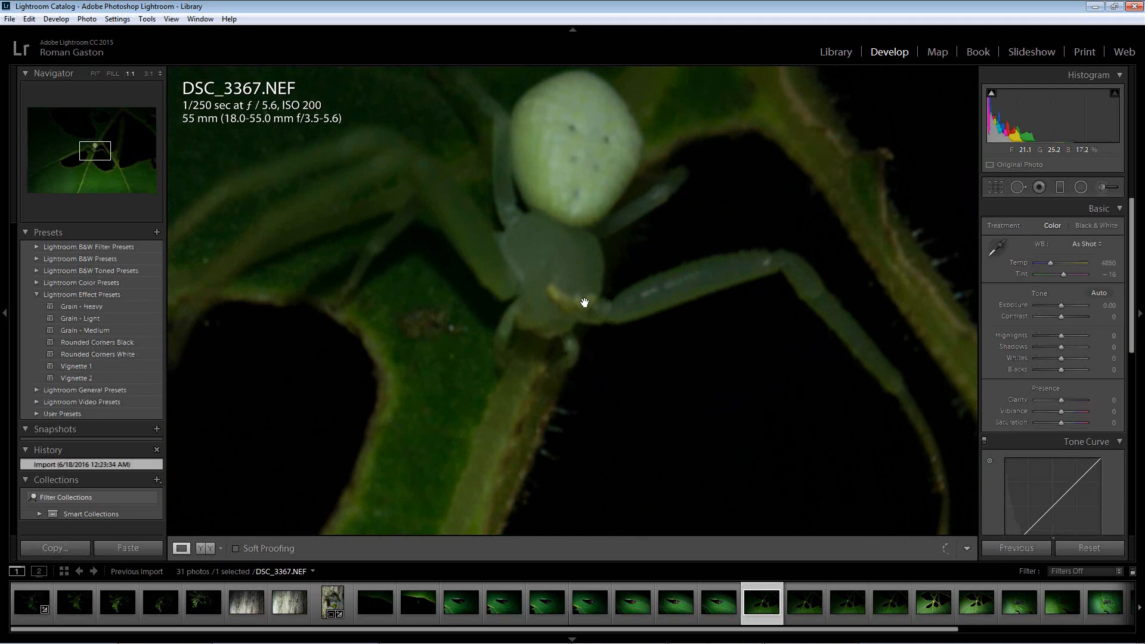
drag(585, 302, 582, 325)
click(806, 602)
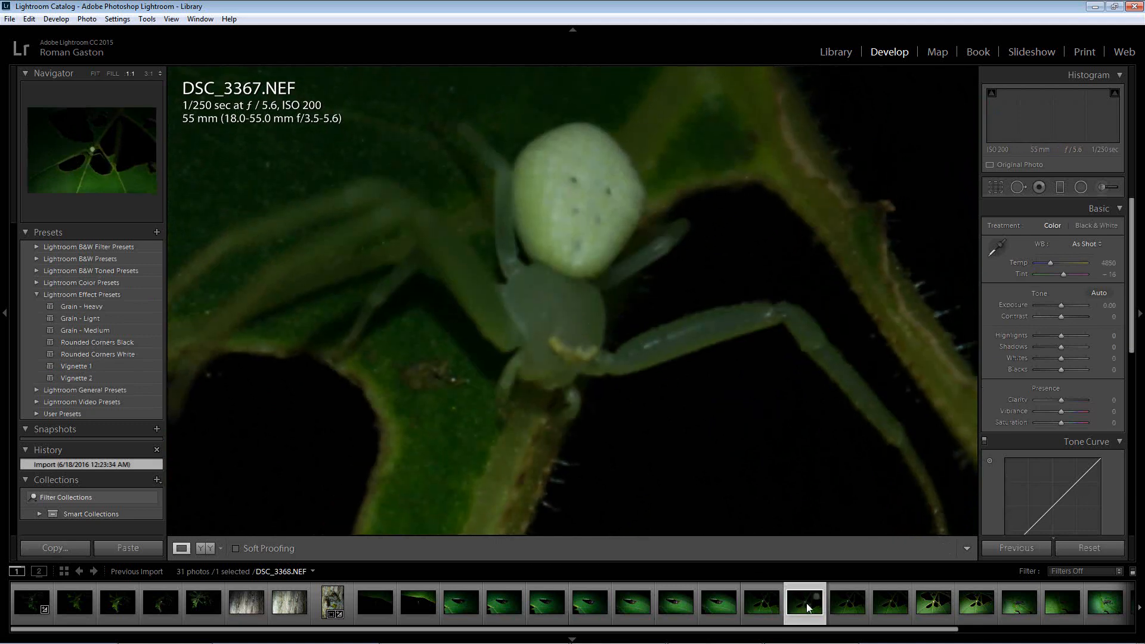
drag(592, 332, 622, 257)
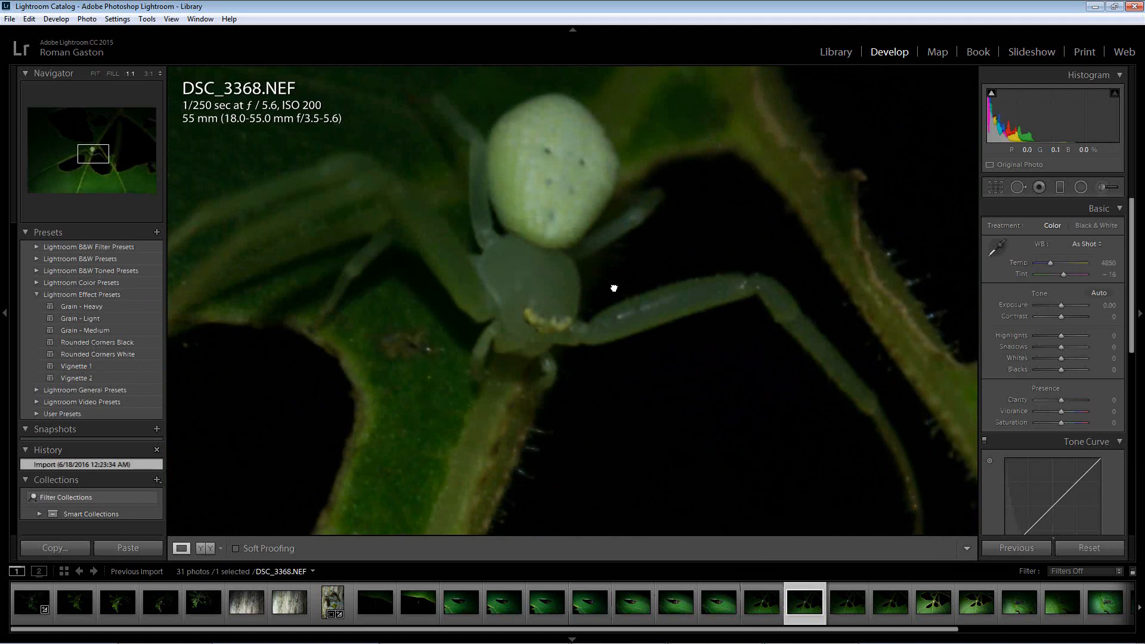
click(851, 604)
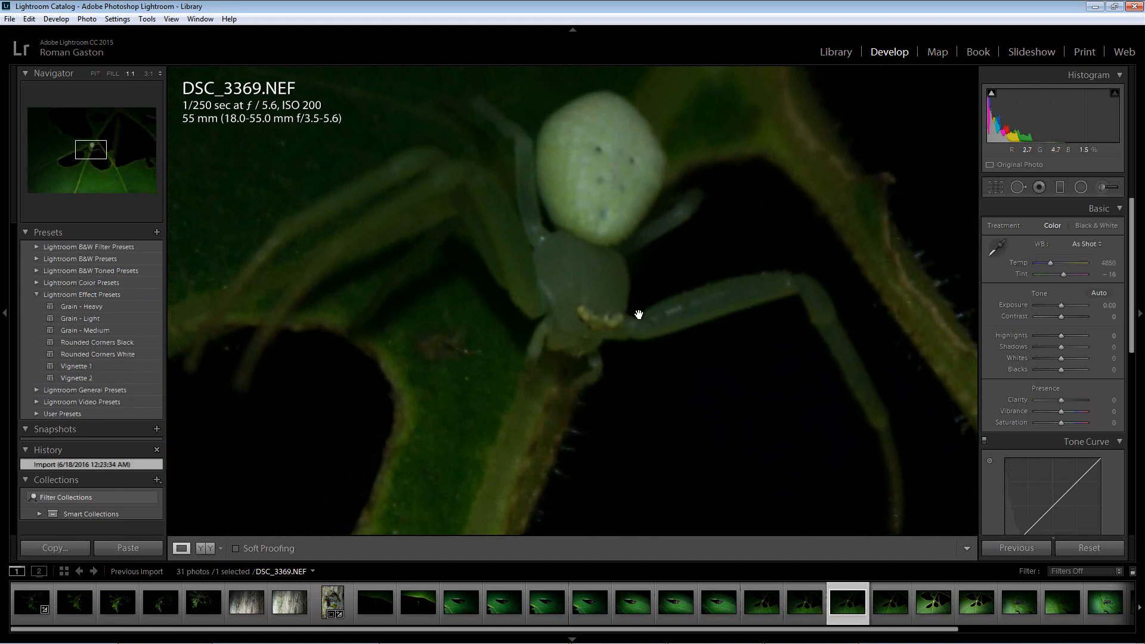
click(883, 605)
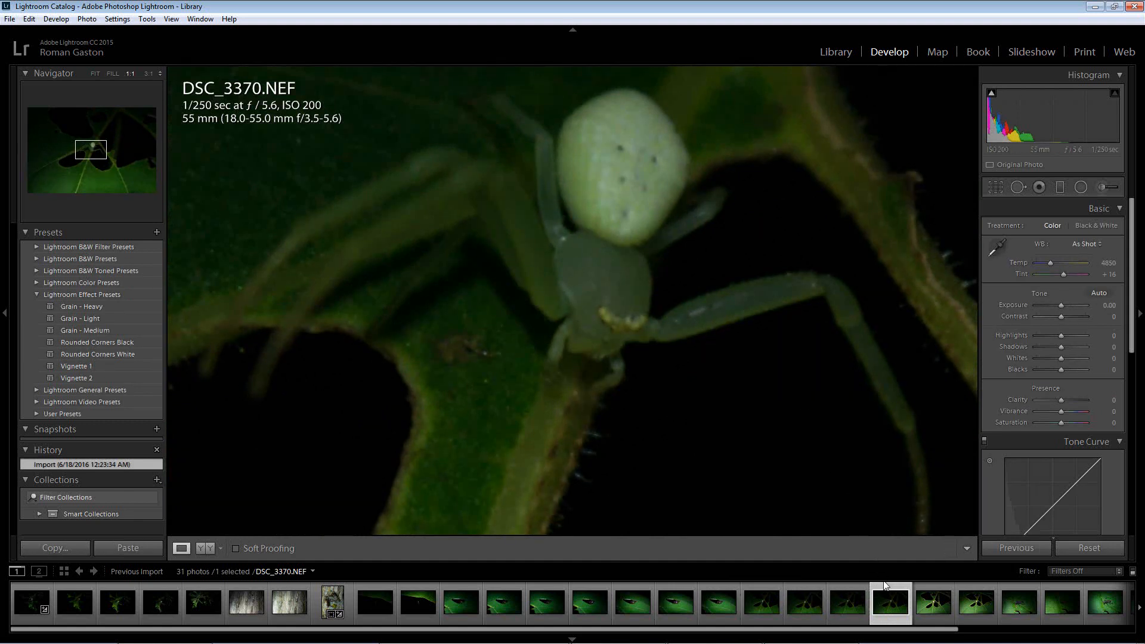
click(930, 607)
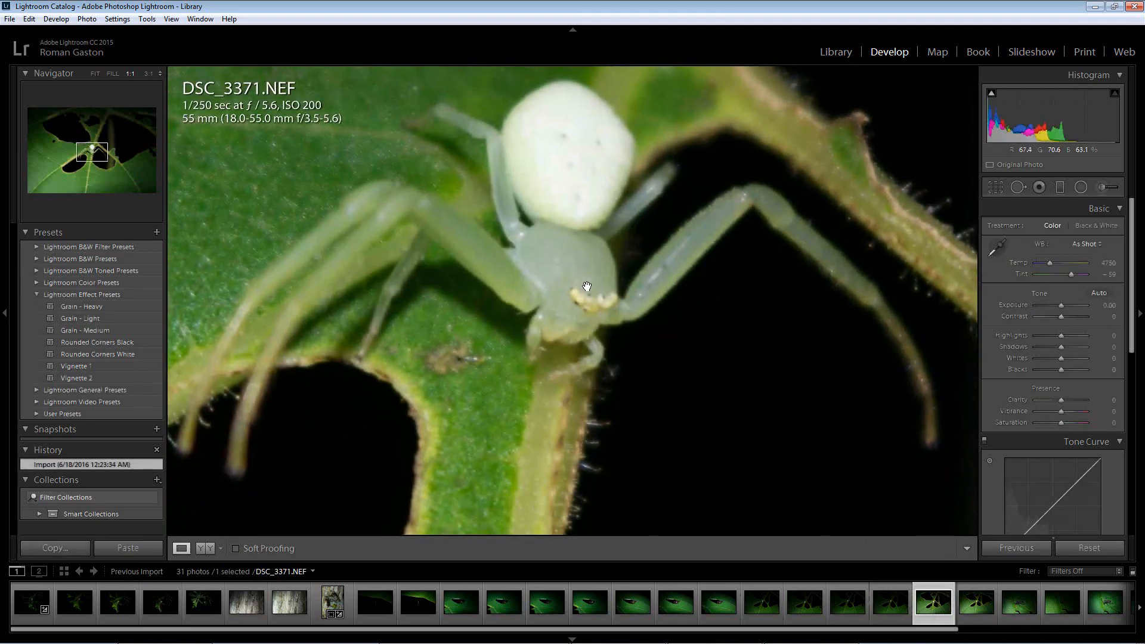
- Set Exposure to -0.95 and Clarity to +48 on the white spider photo DSC_3372.NEF and view it in full
click(989, 609)
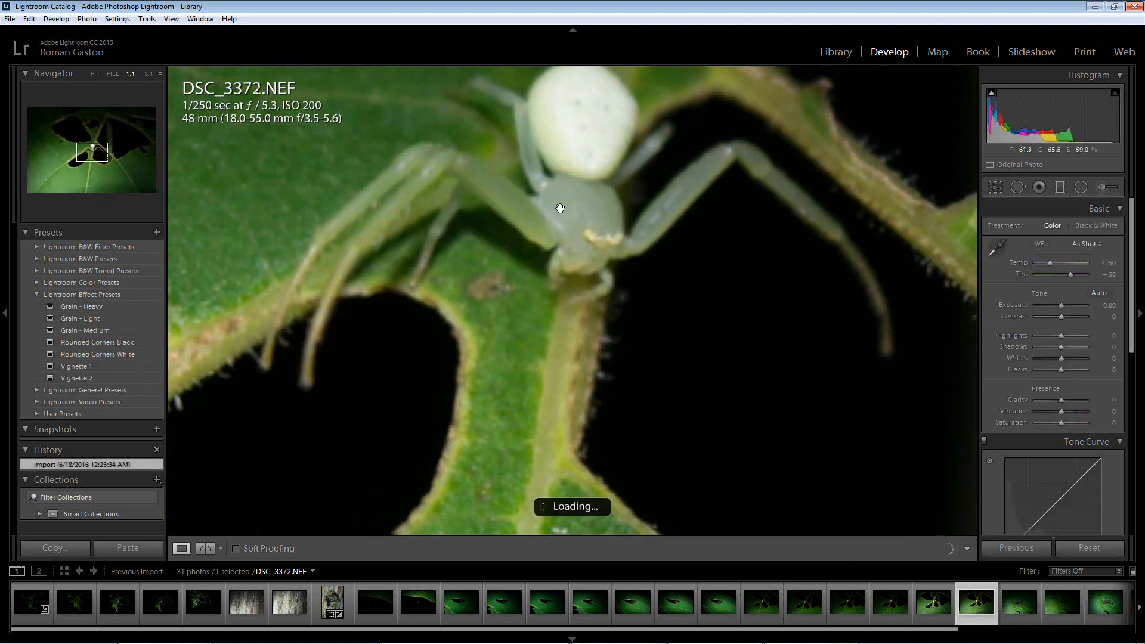
drag(559, 212, 555, 281)
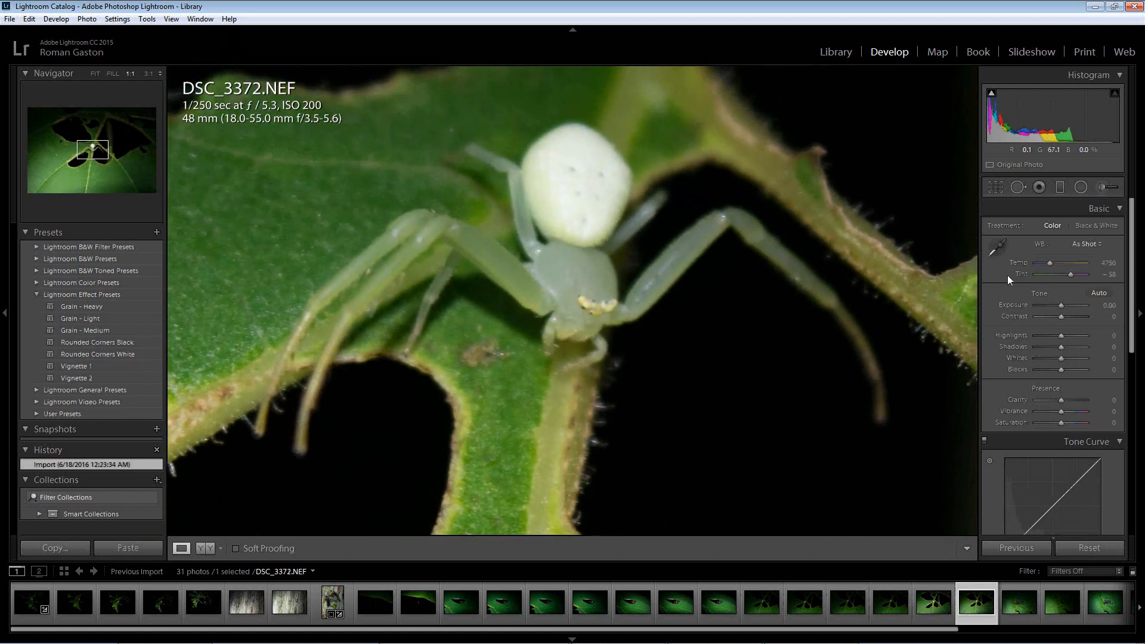
drag(1059, 304, 1055, 305)
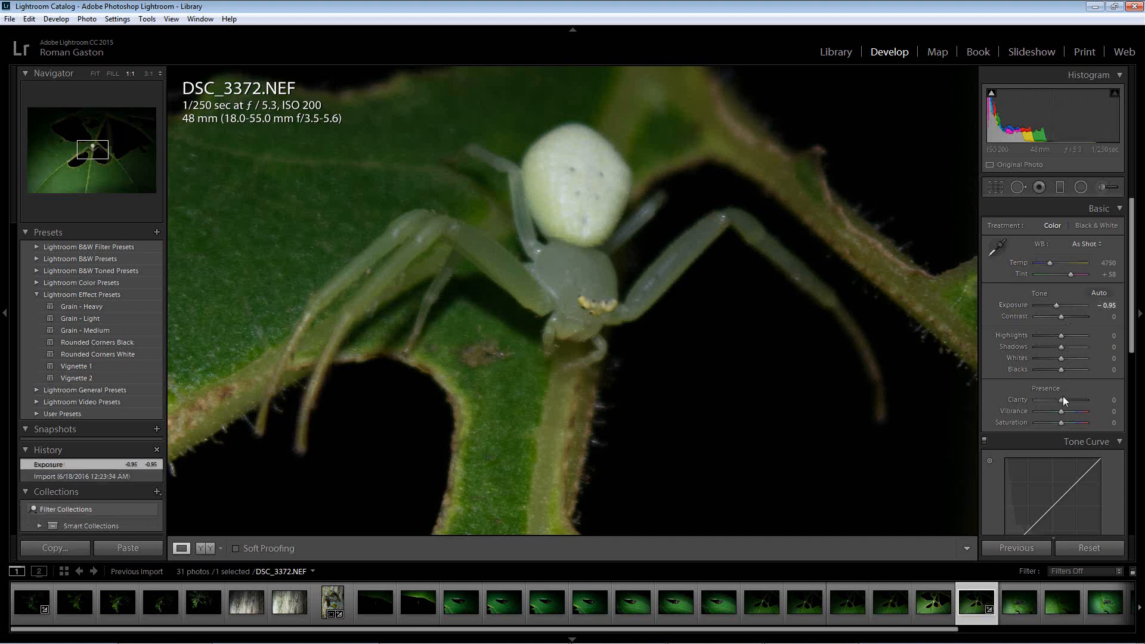
drag(1061, 399, 1074, 402)
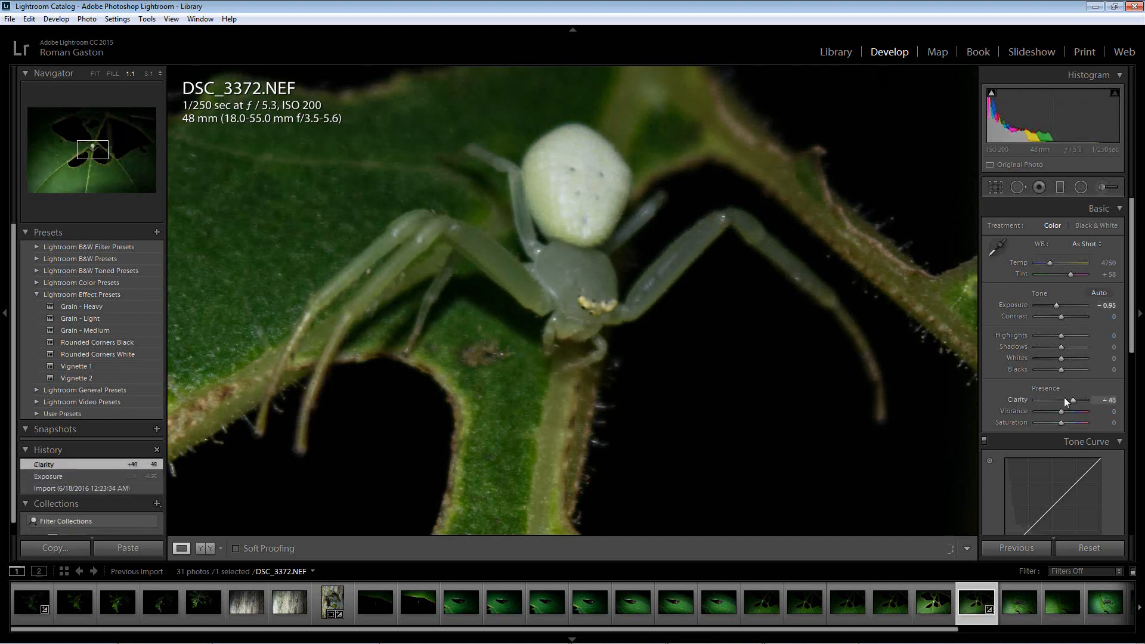
click(599, 314)
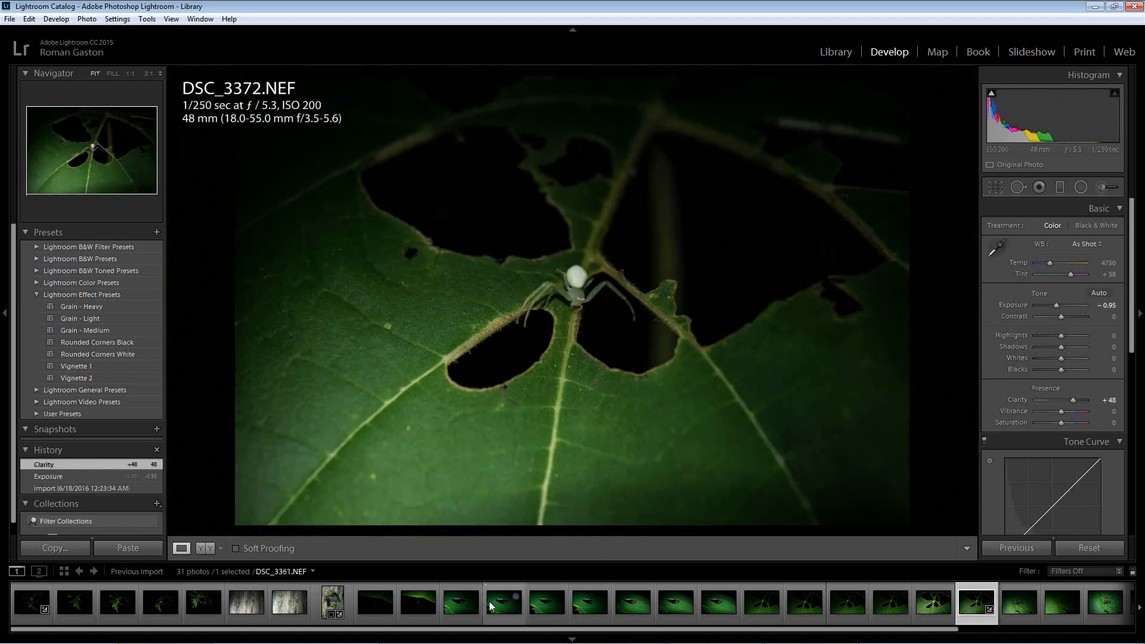
- Look at DSC_3360.NEF again and re-examine the spider at 1:1 magnification in DSC_3367.NEF to DSC_3369.NEF
click(461, 602)
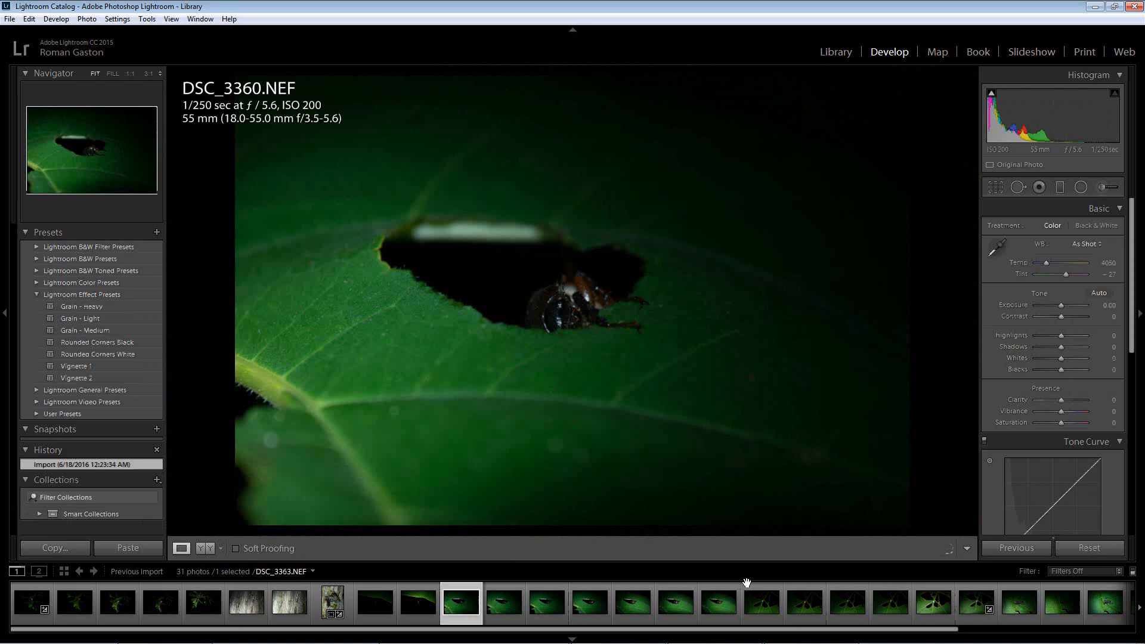
click(774, 612)
click(599, 299)
drag(599, 300, 677, 286)
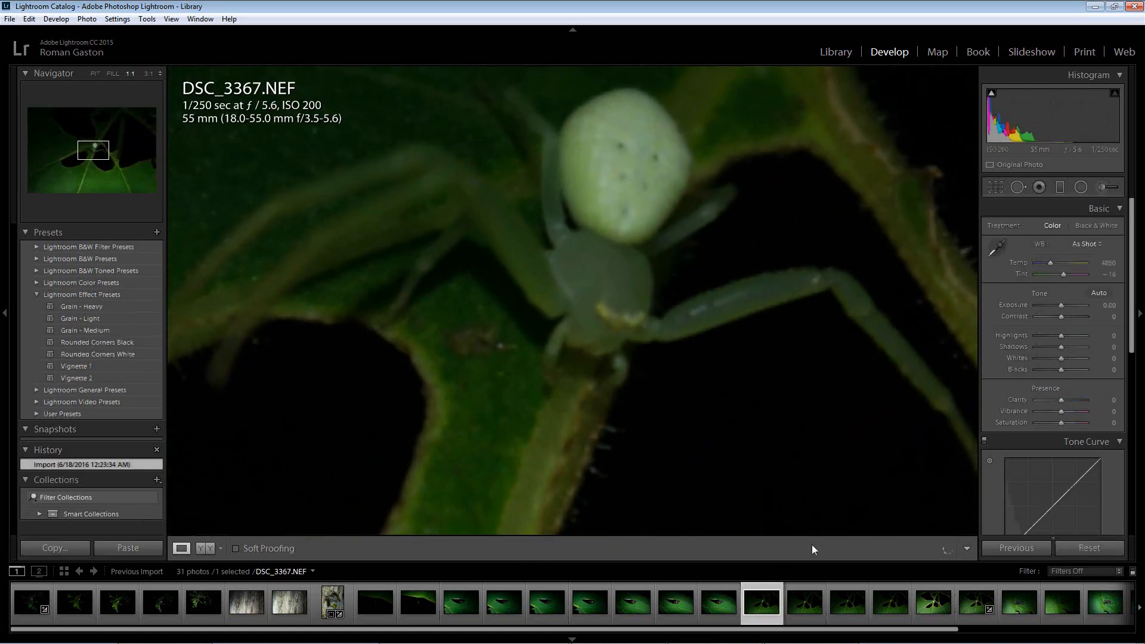
click(804, 602)
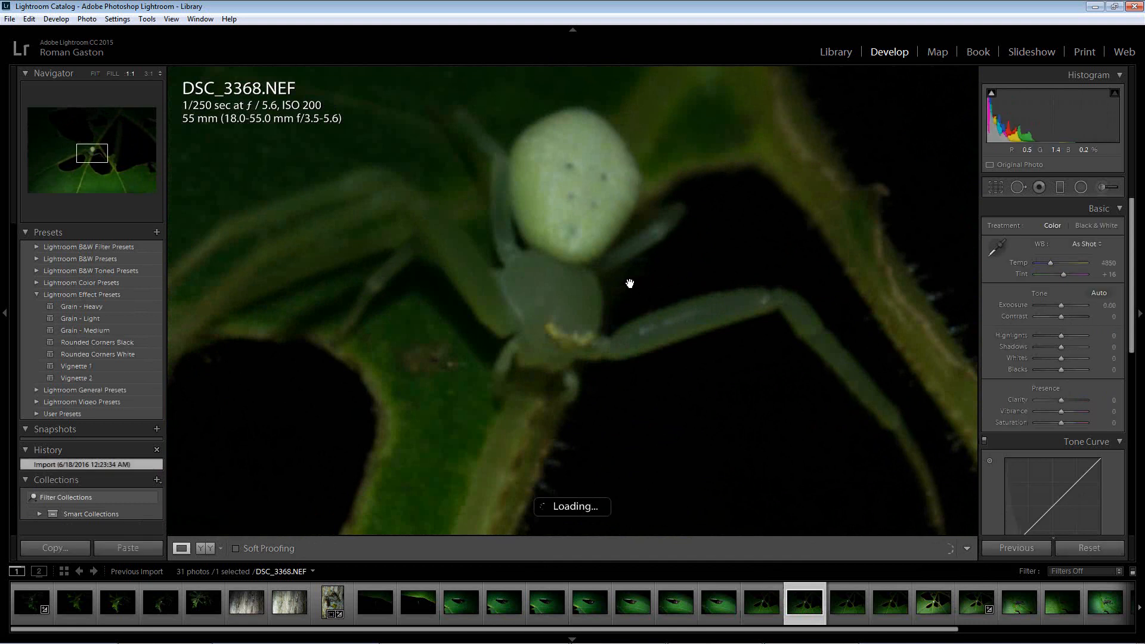
drag(642, 296, 672, 269)
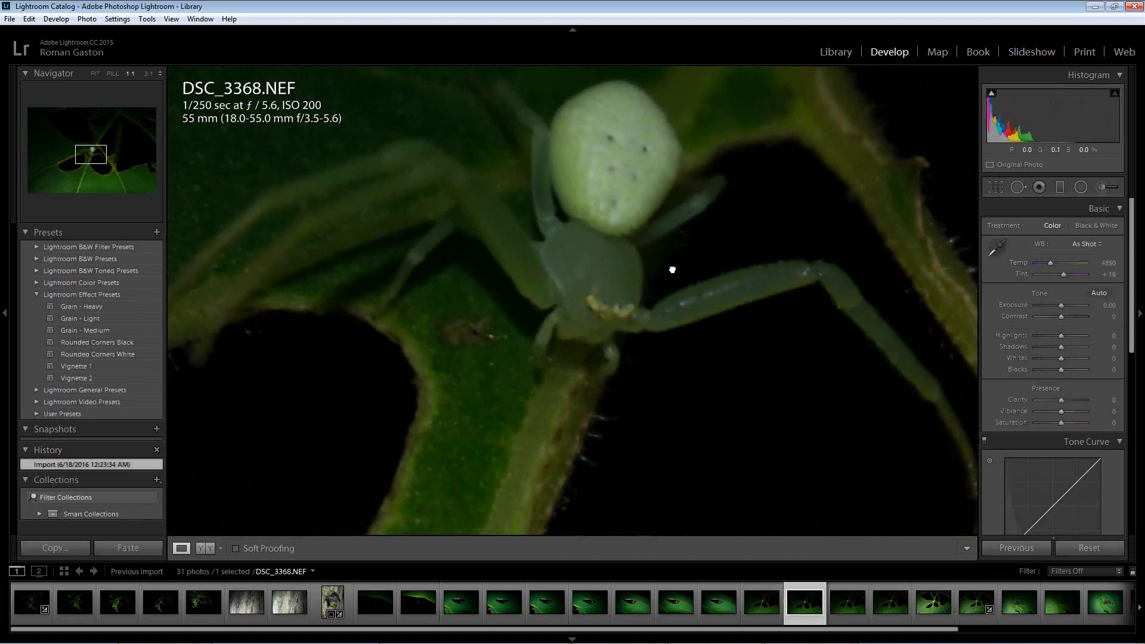
click(842, 599)
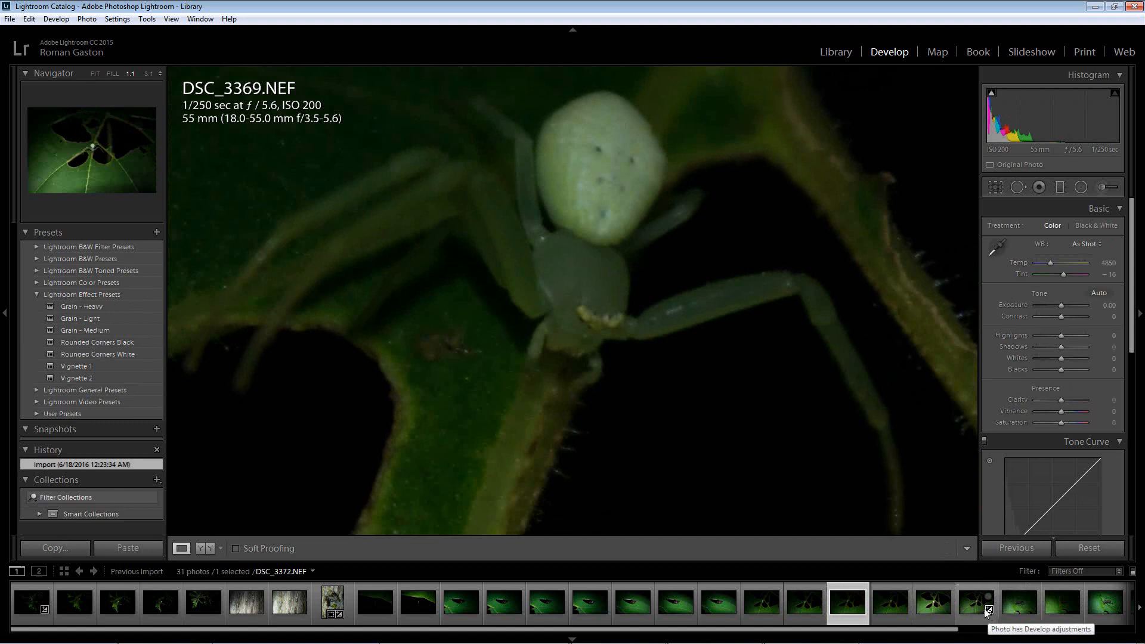
- Check the spider at 1:1 magnification in DSC_3370.NEF and DSC_3371.NEF, and set Exposure to -1.67 on DSC_3371.NEF
click(890, 602)
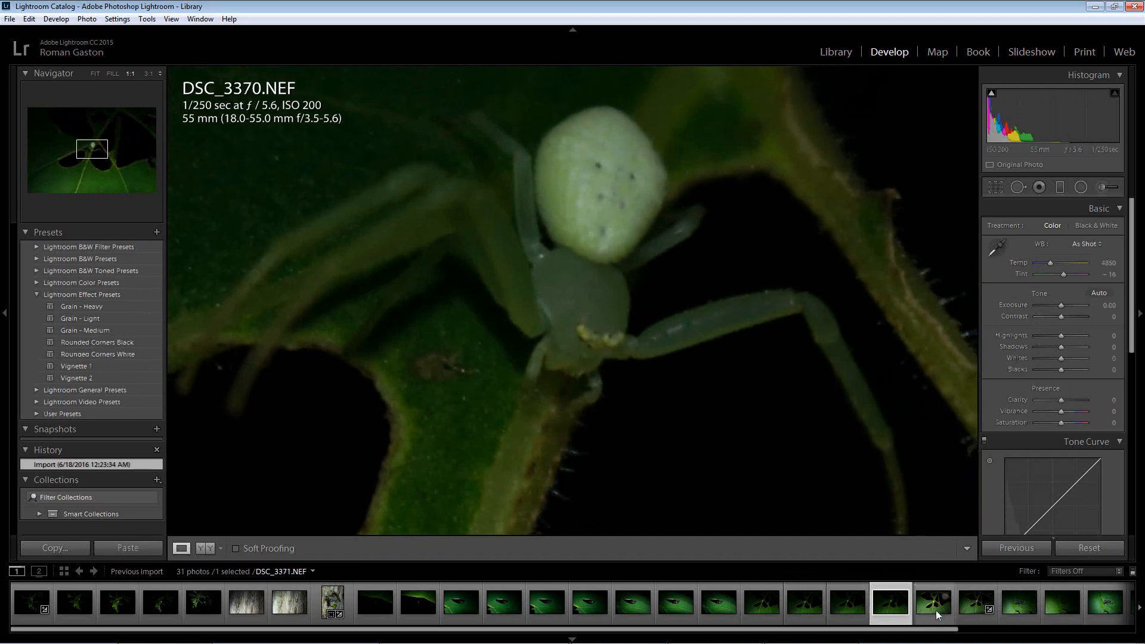
click(935, 606)
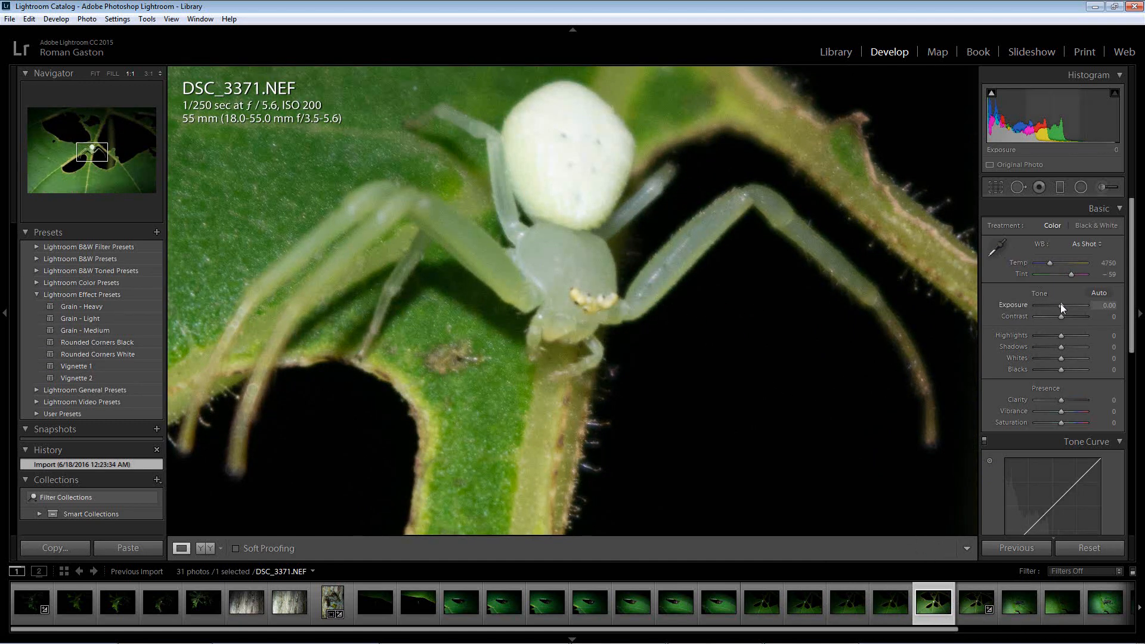
drag(1061, 305, 1052, 305)
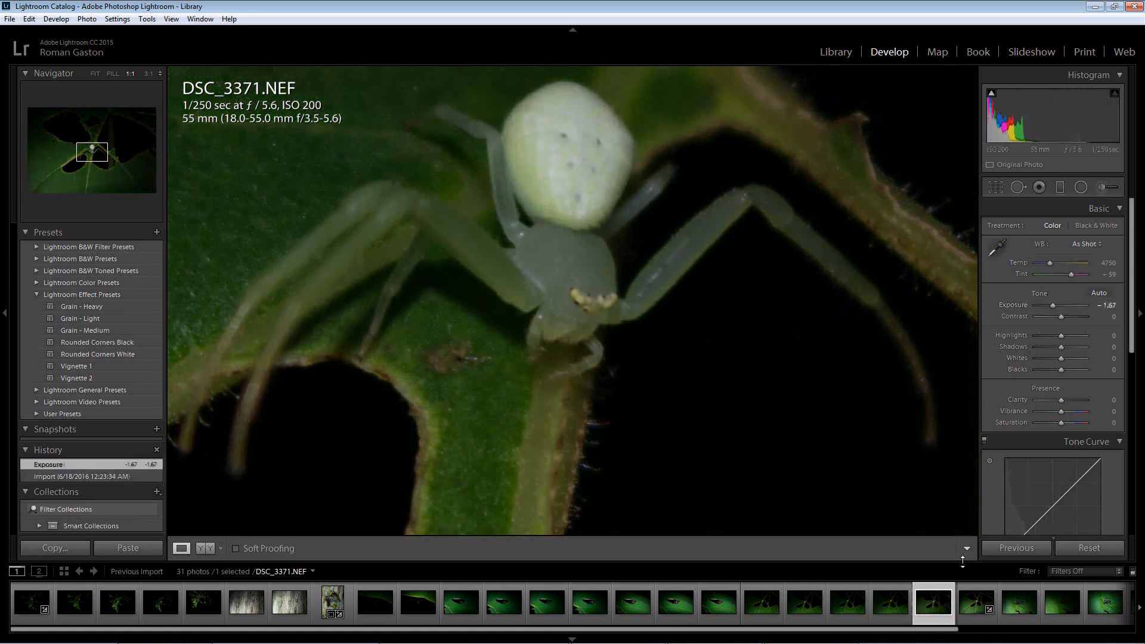
- Crop DSC_3372.NEF at its original aspect ratio to a tight frame around the white spider and the leaf holes beneath it
click(973, 603)
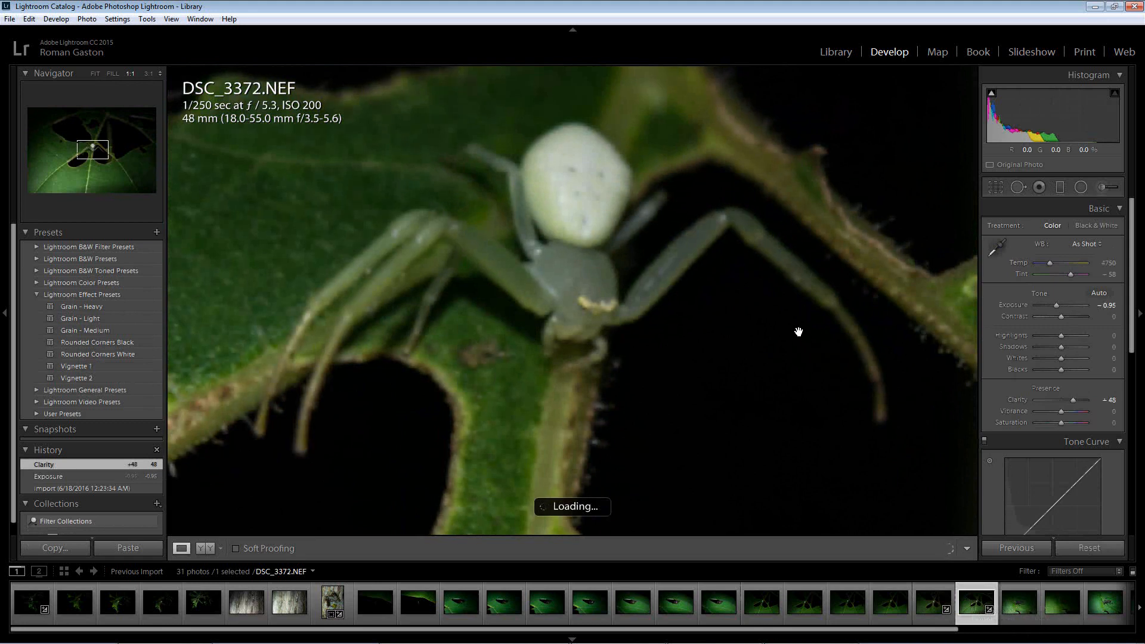
click(567, 273)
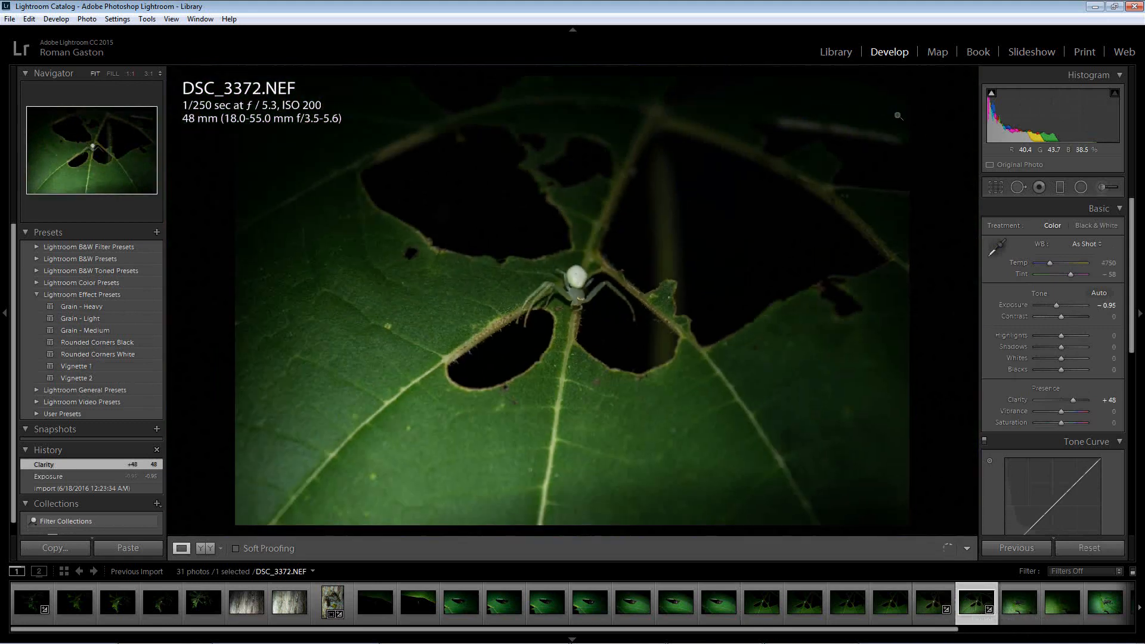
click(994, 188)
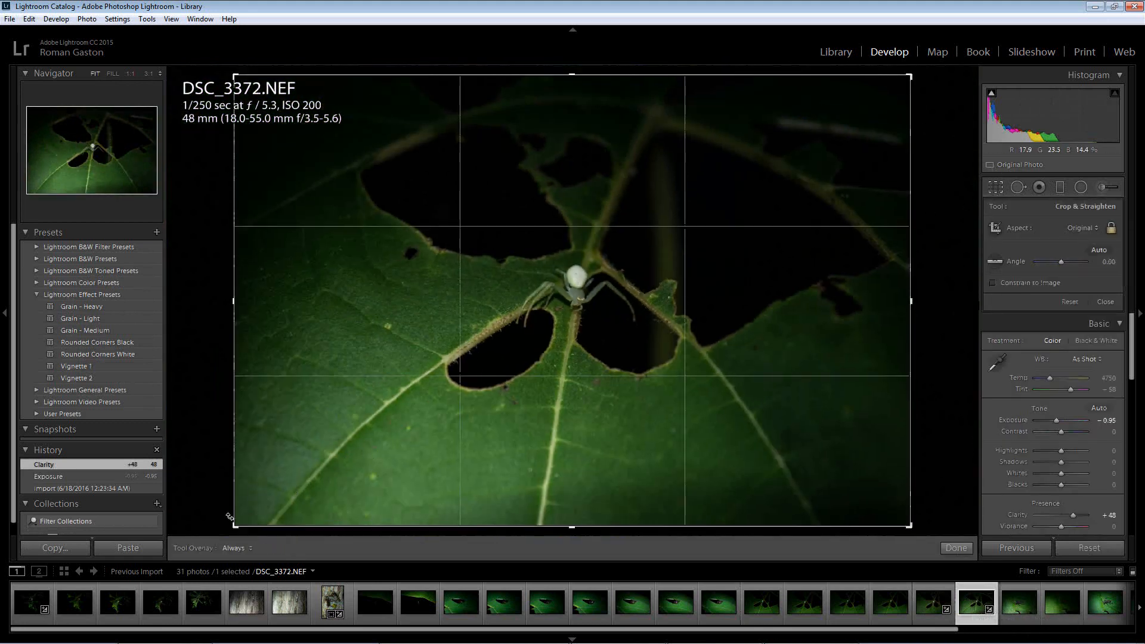
drag(235, 524, 442, 442)
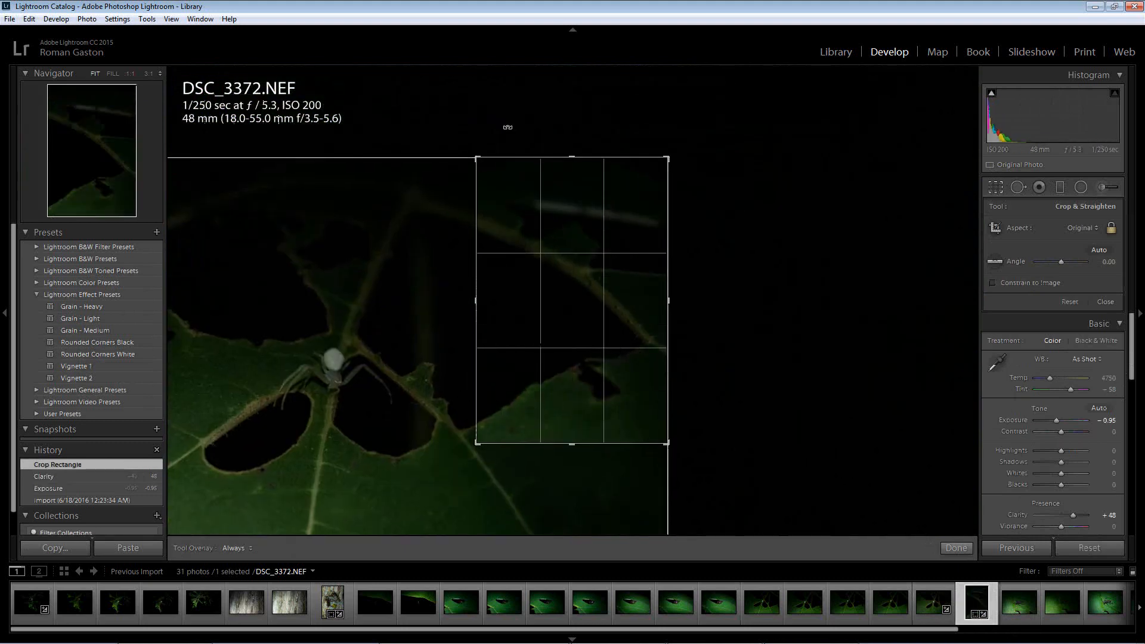
drag(480, 156, 453, 182)
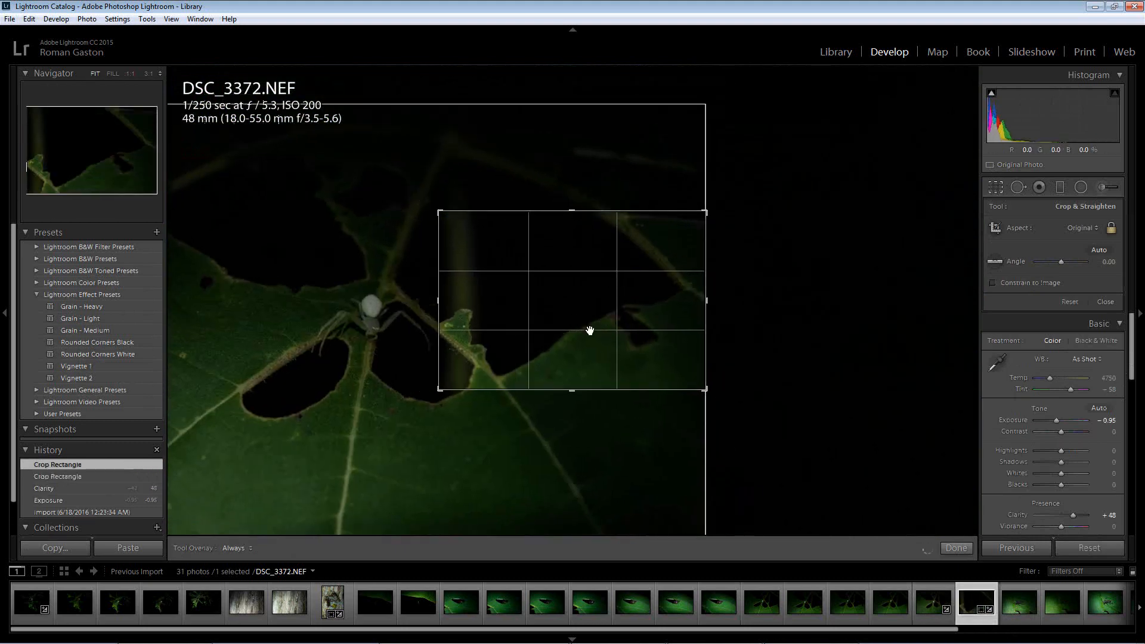
drag(588, 327, 788, 289)
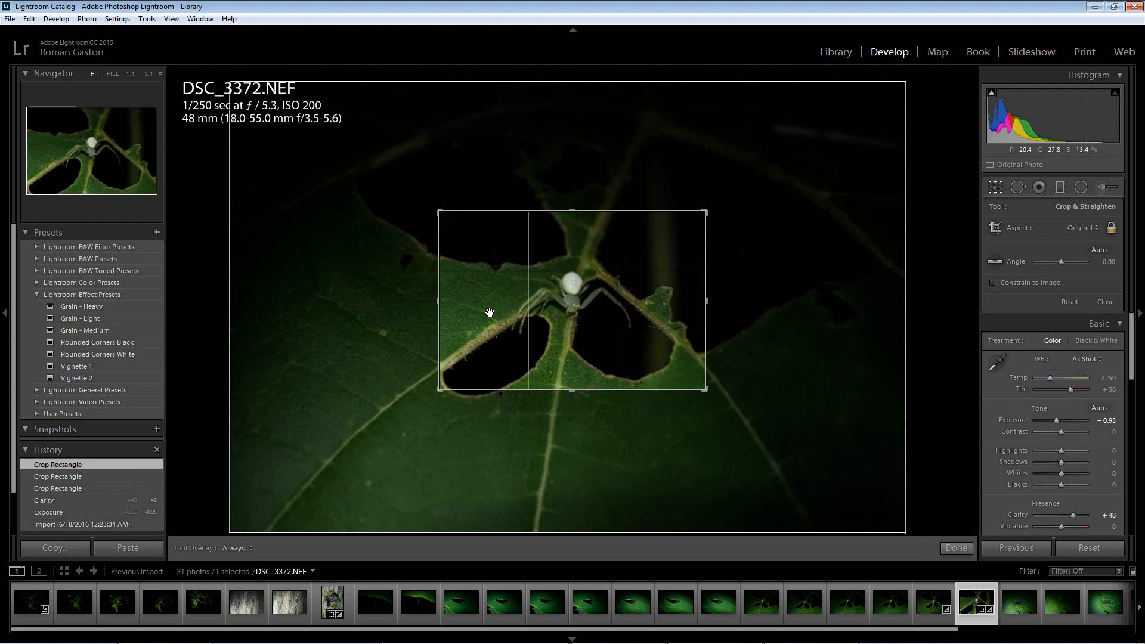
key(Return)
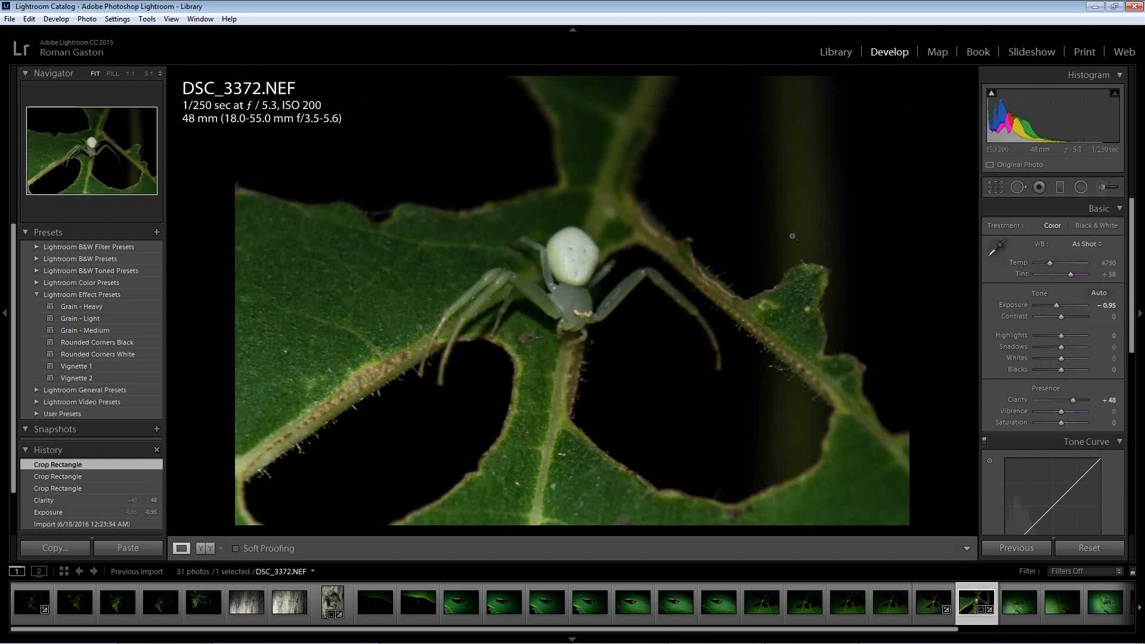
- Adjust the tone of DSC_3372.NEF to Contrast +14, Highlights -12, Shadows +7, Whites -5 and Blacks +19
drag(1061, 334, 1065, 318)
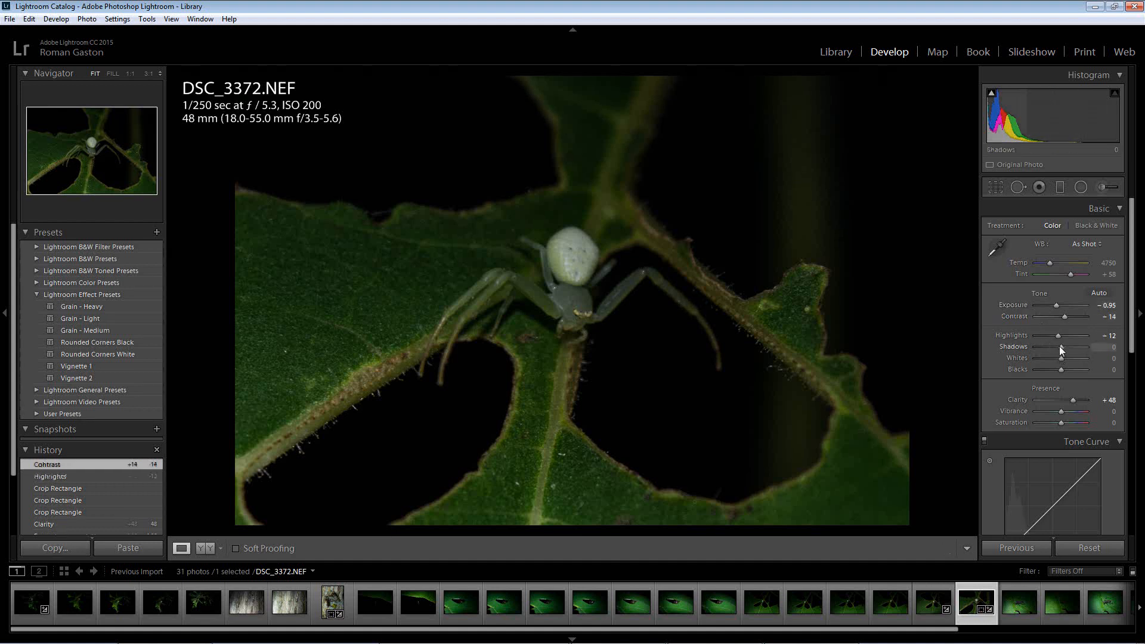
drag(1059, 345, 1060, 349)
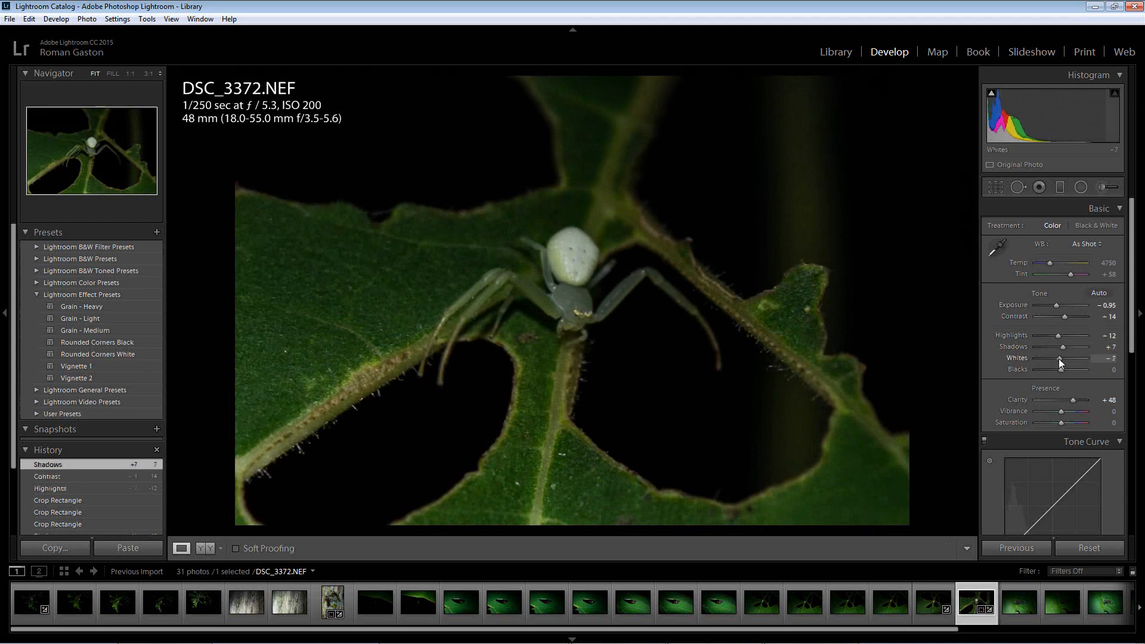
mouse_move(1048, 359)
mouse_down()
mouse_move(1073, 363)
mouse_move(1066, 370)
mouse_up()
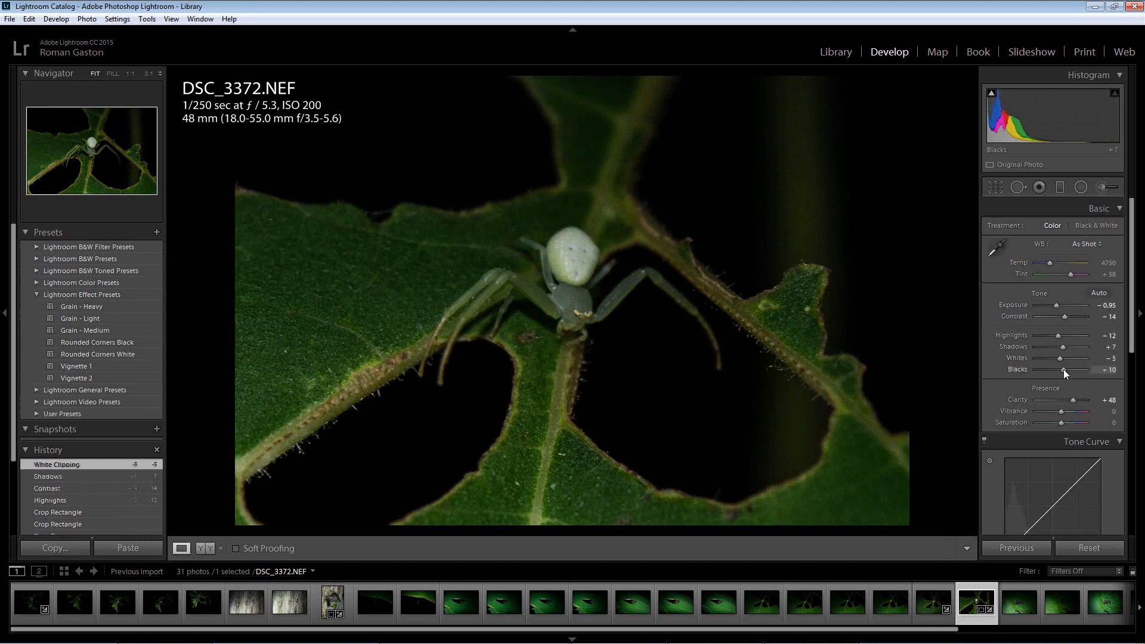
drag(1064, 372, 1070, 374)
- Compare the spider photo before and after the edits, and inspect the spider at 1:1 magnification before returning to the full view
click(205, 547)
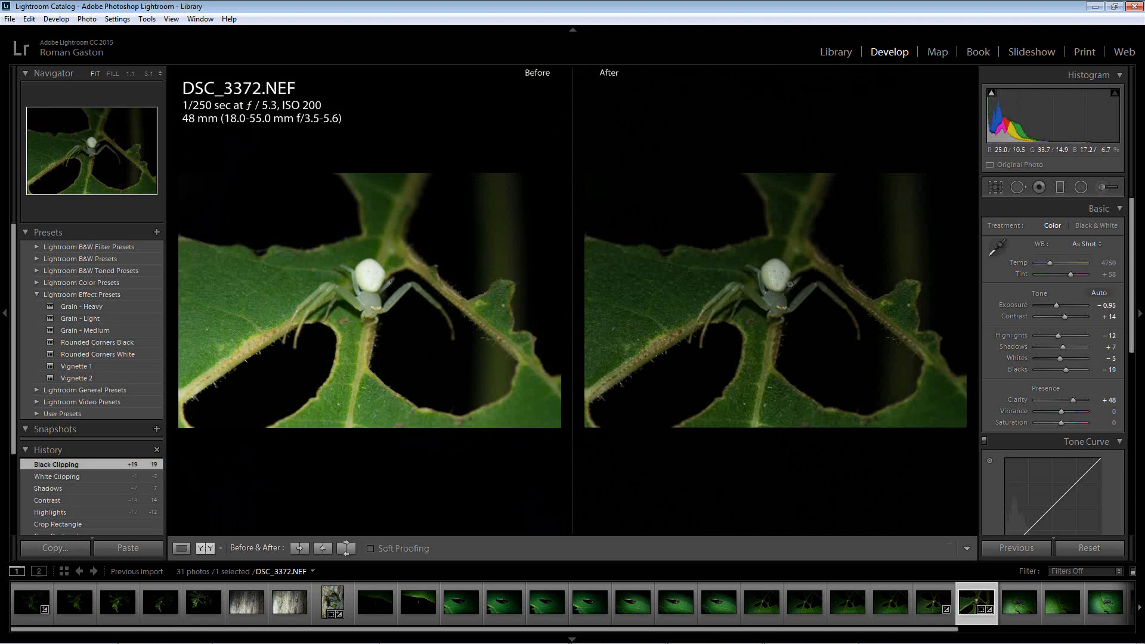
click(205, 547)
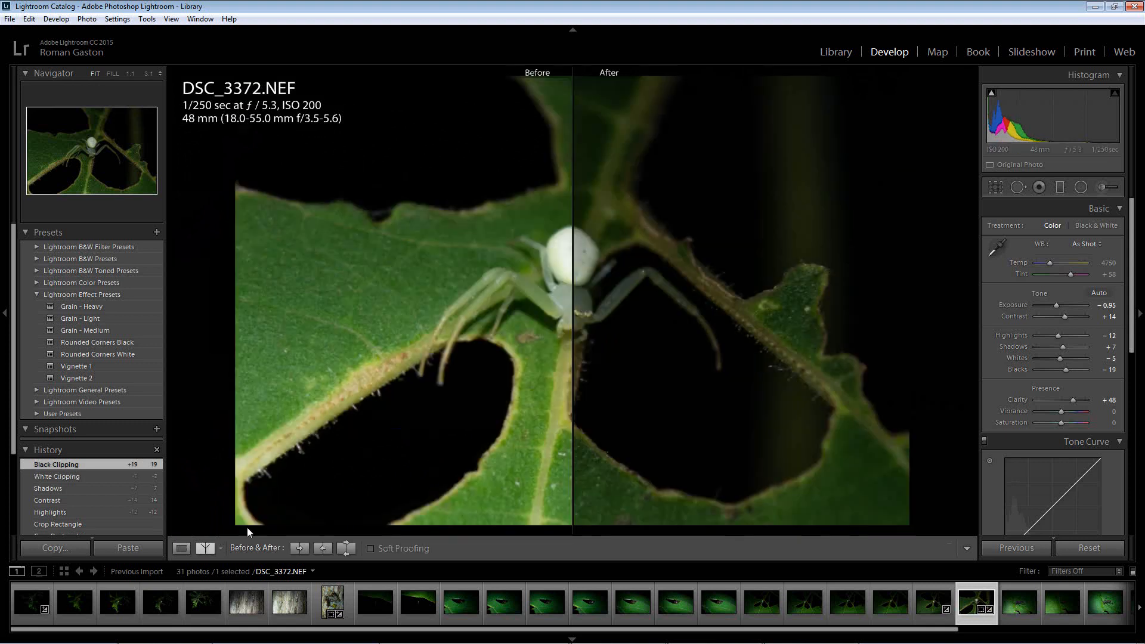
click(180, 548)
click(590, 288)
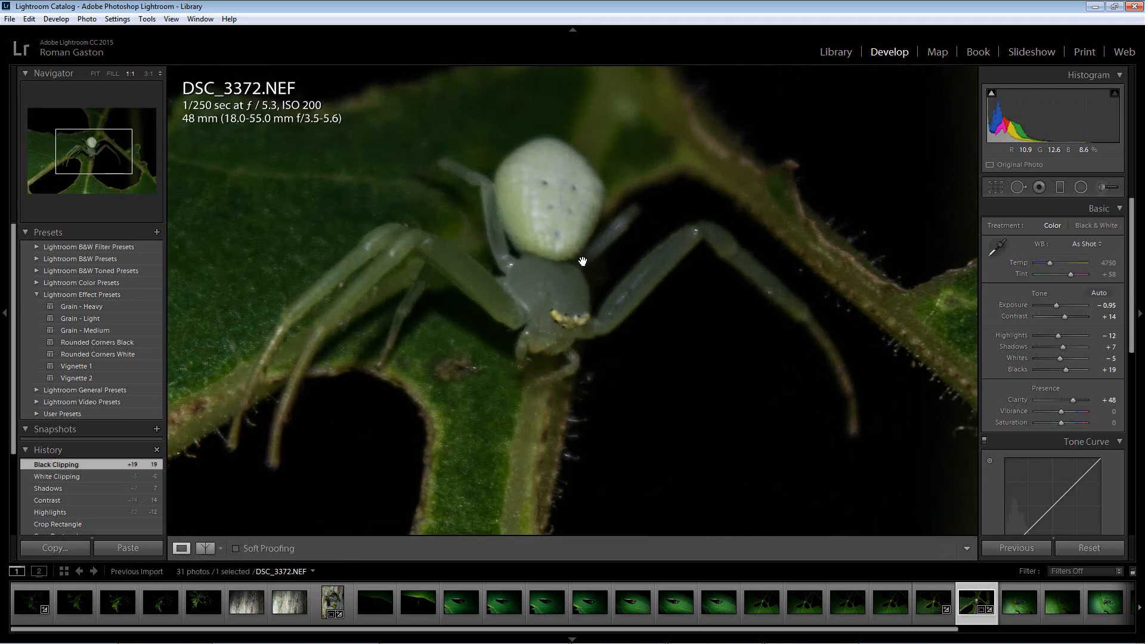
drag(583, 261, 635, 290)
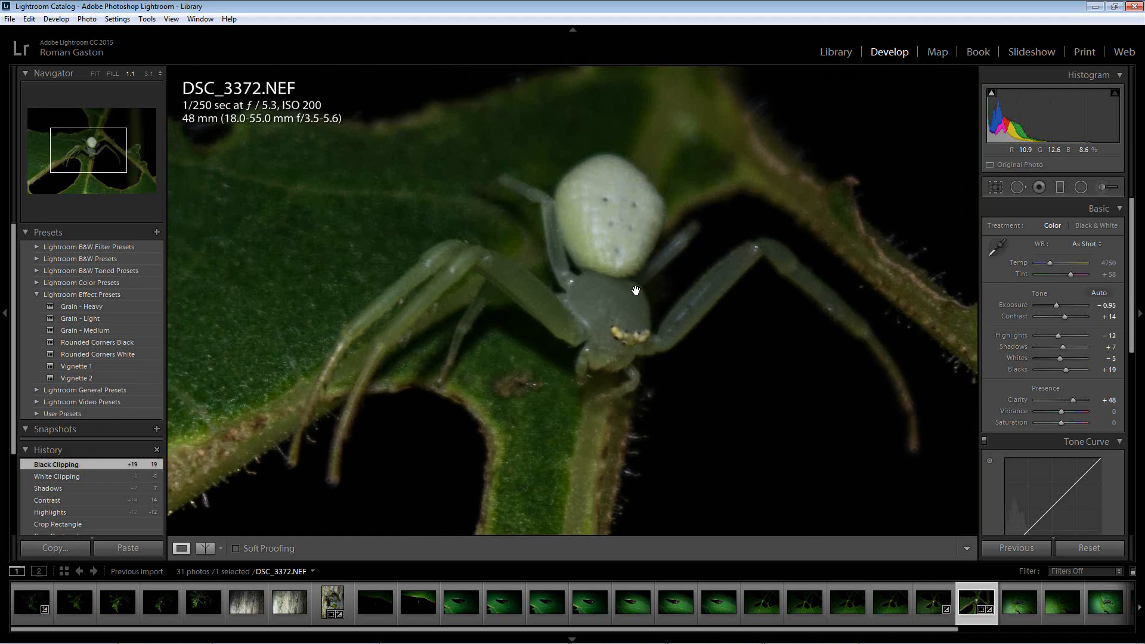
click(622, 300)
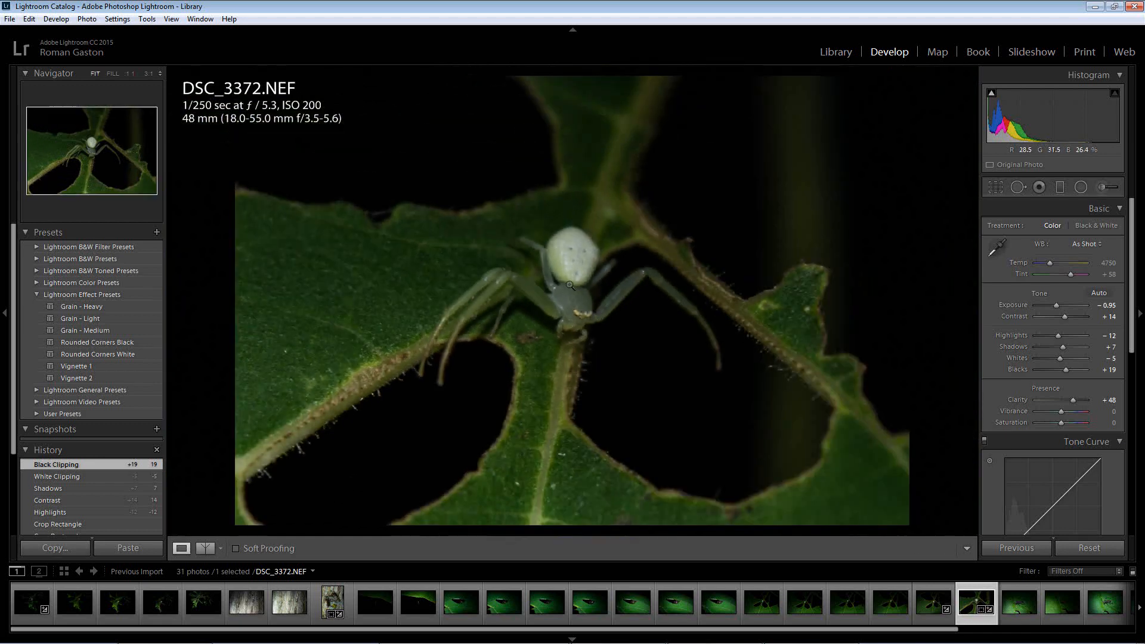
- Set Saturation to +7 and Vibrance to +7 on the cropped spider photo
scroll(995, 331, down, 2)
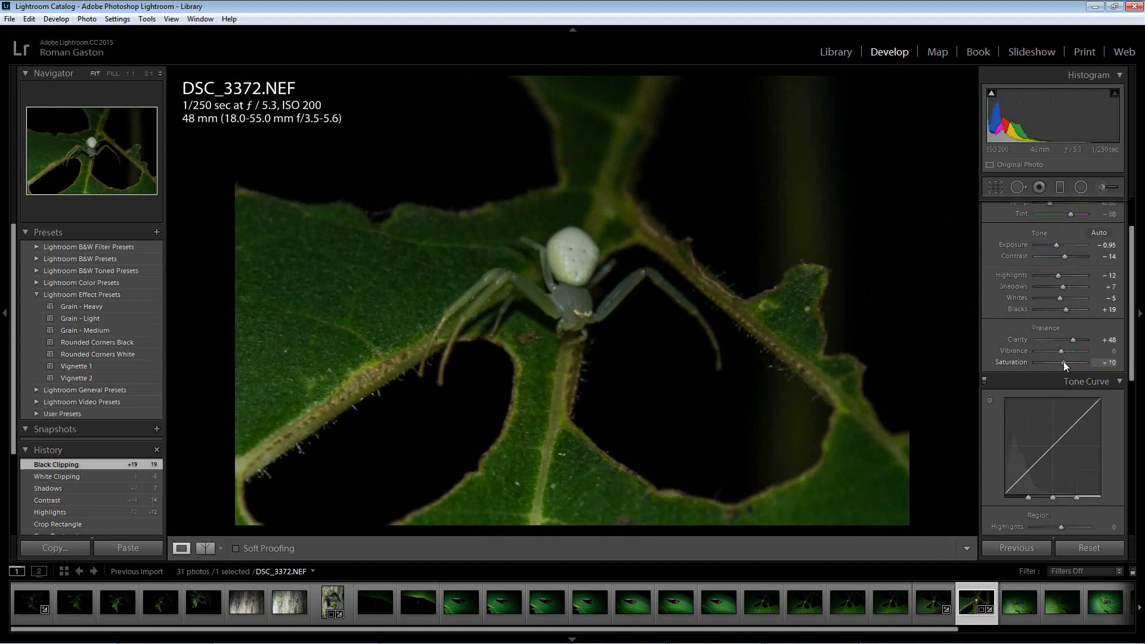
drag(1063, 361, 1064, 362)
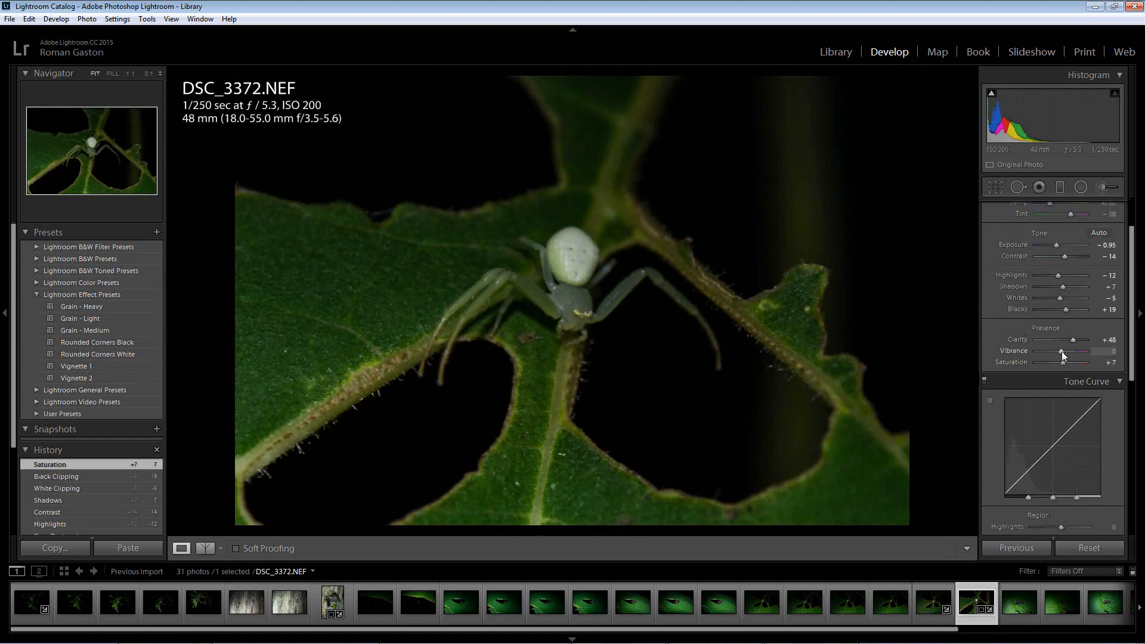
drag(1061, 352, 1062, 352)
drag(1064, 354, 1063, 354)
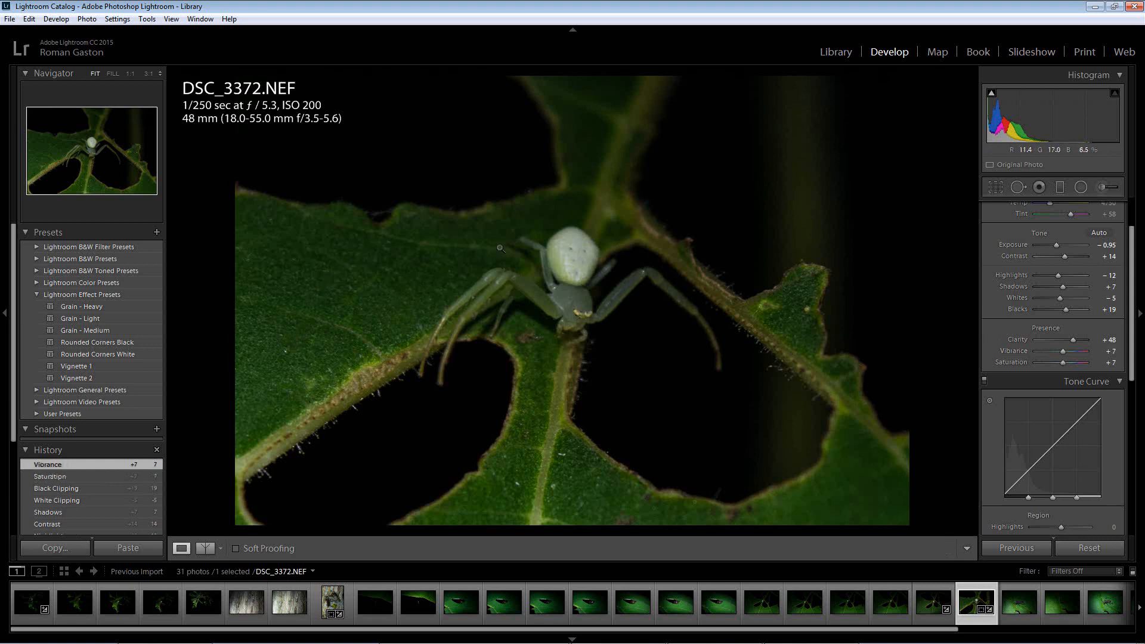
- Cycle through the before-and-after layouts to review the colour and tone edits, and return to the single loupe view
click(205, 547)
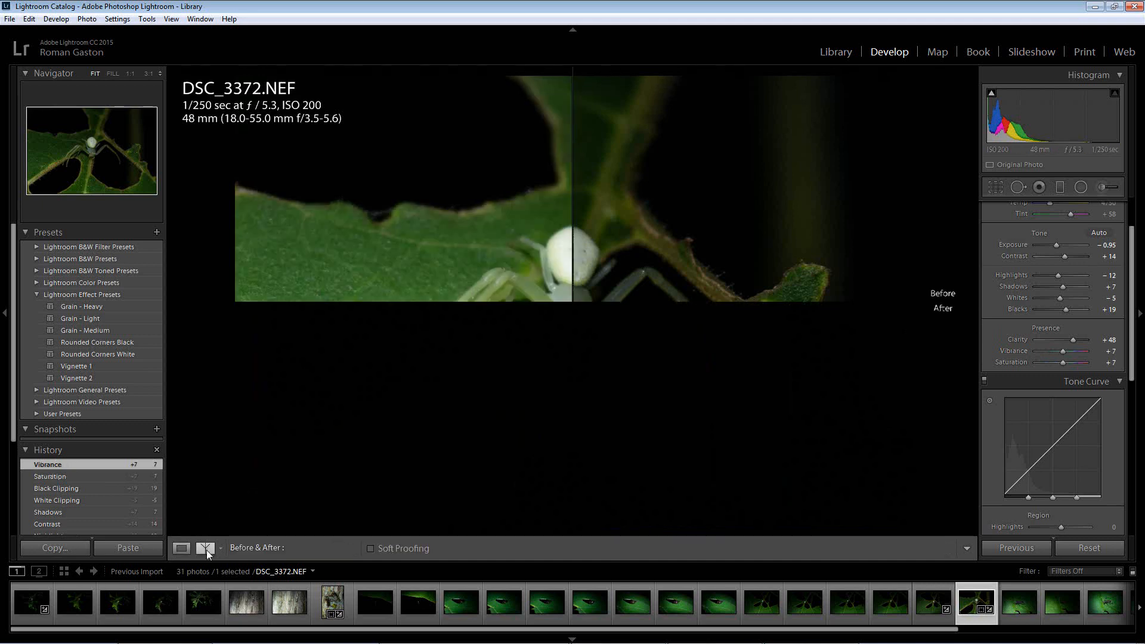
click(206, 550)
click(206, 550)
click(206, 550)
click(207, 550)
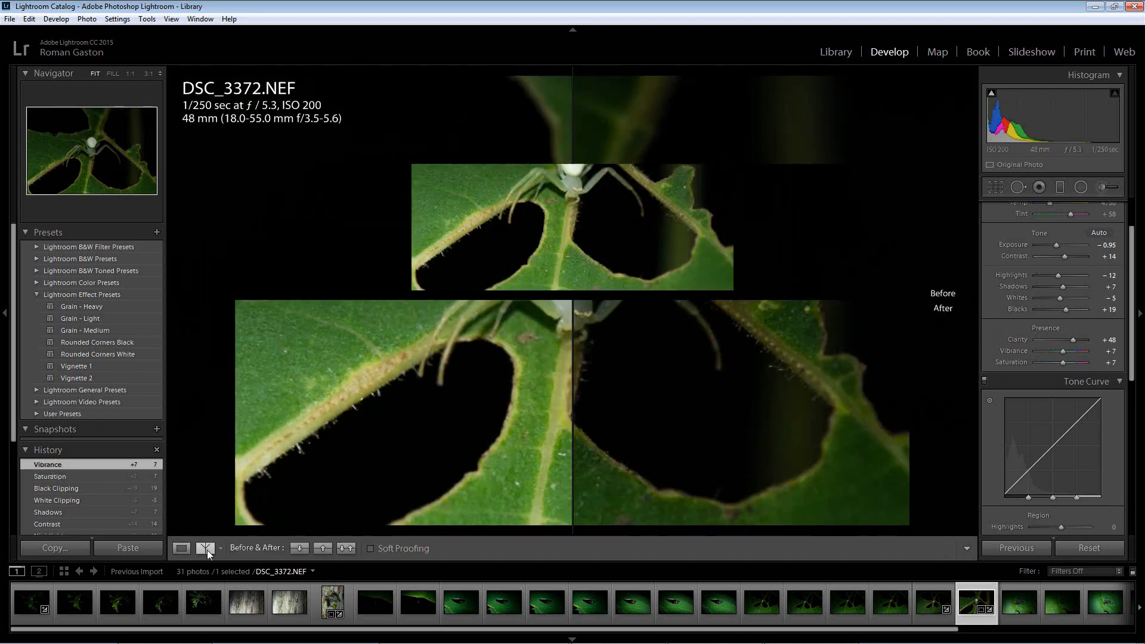
click(206, 550)
click(206, 550)
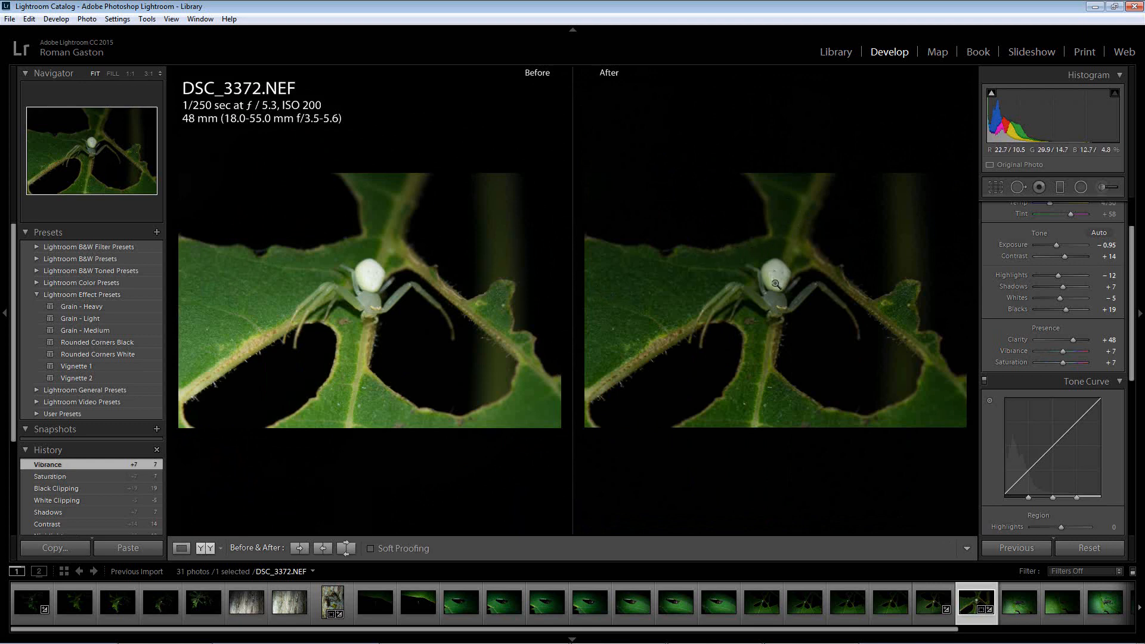
click(184, 549)
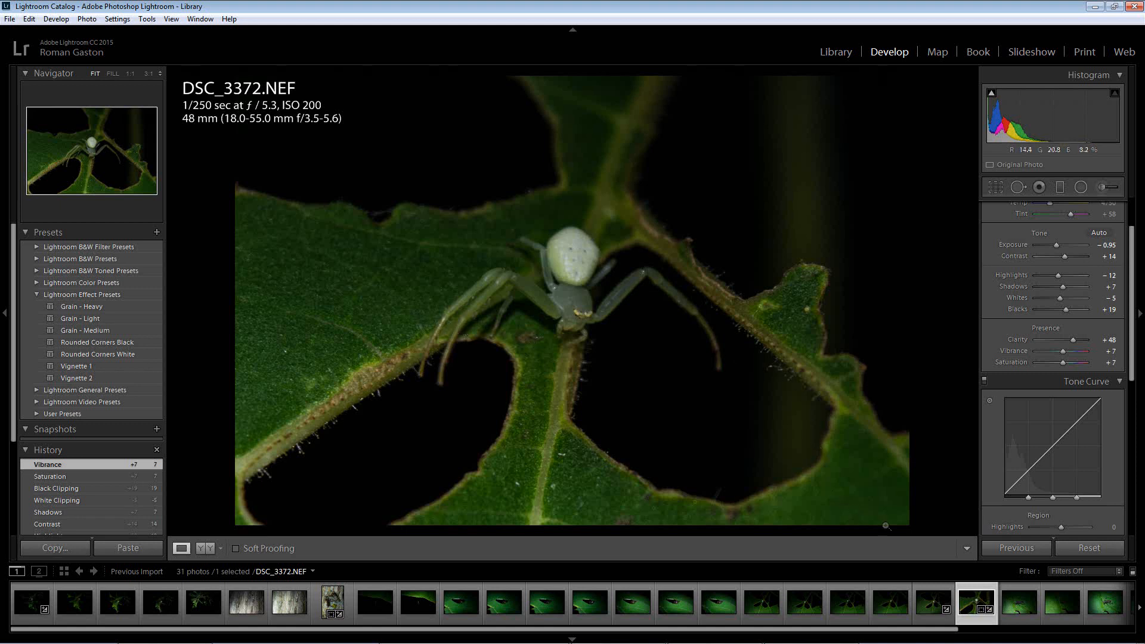
right_click(970, 599)
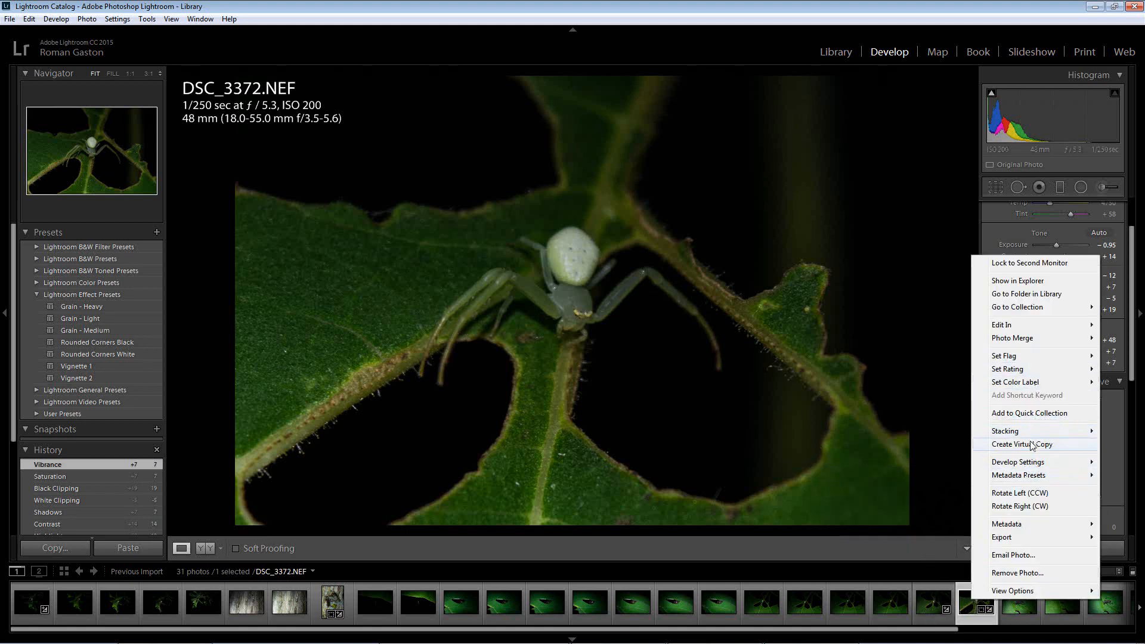
click(971, 614)
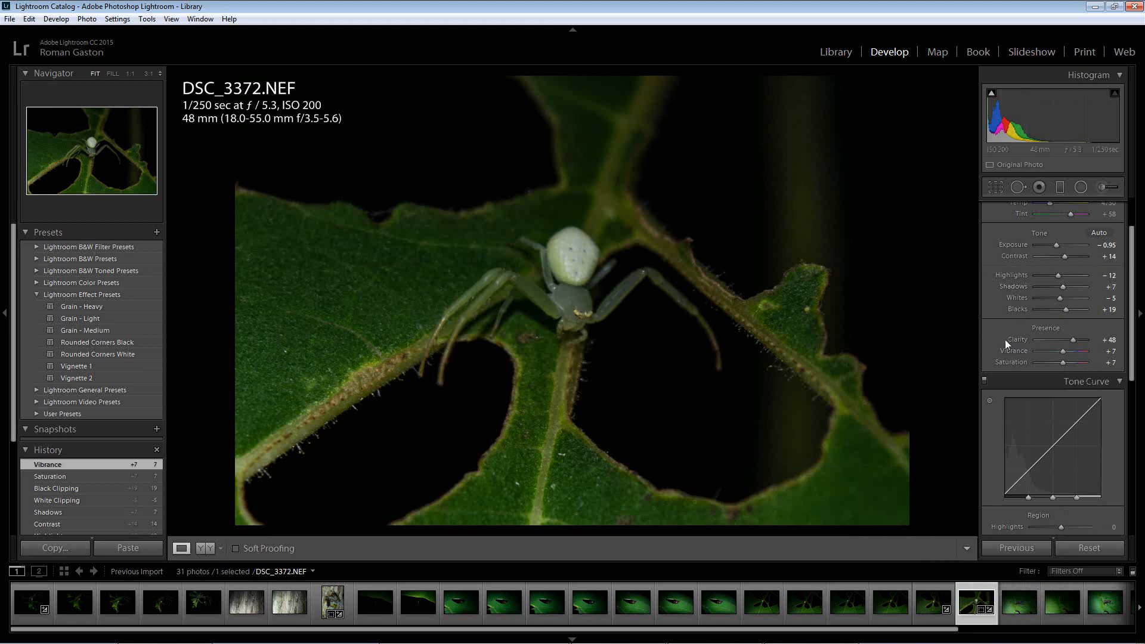
- Shape the spider photo's tone curve with region Highlights at +34 and Shadows at -3
scroll(1004, 338, down, 3)
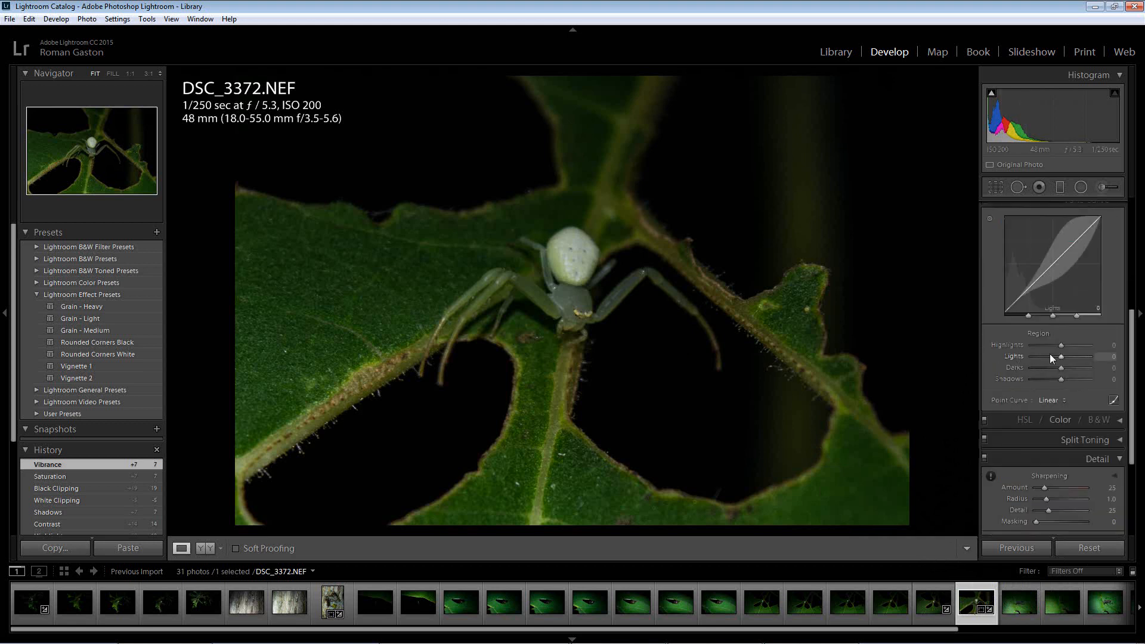
scroll(989, 262, up, 2)
scroll(1049, 278, down, 2)
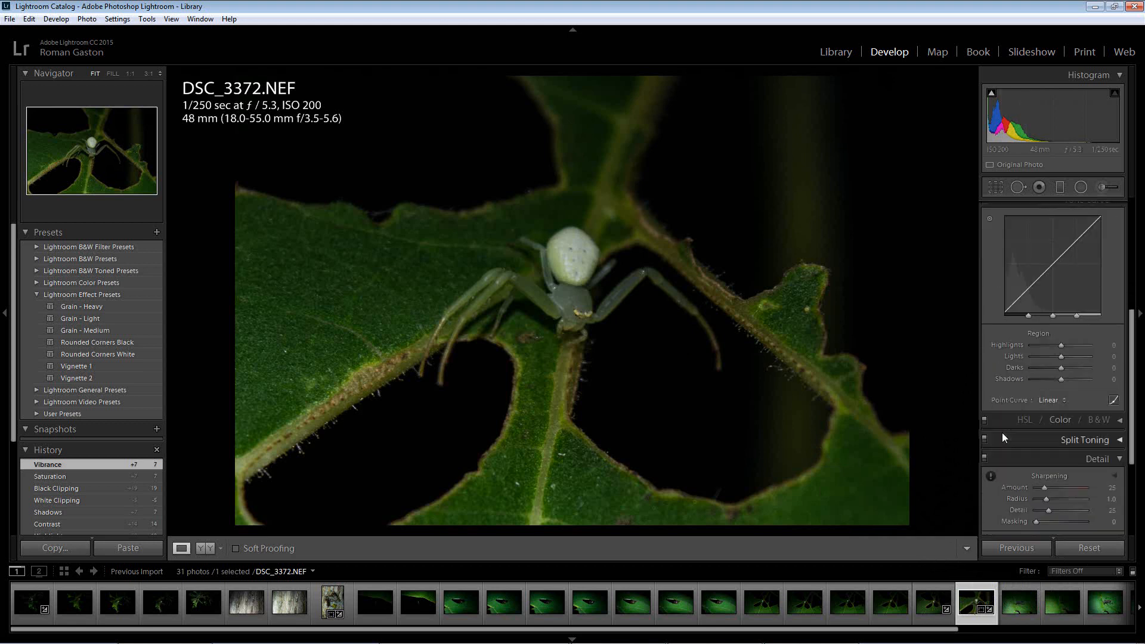
drag(1061, 345, 1061, 370)
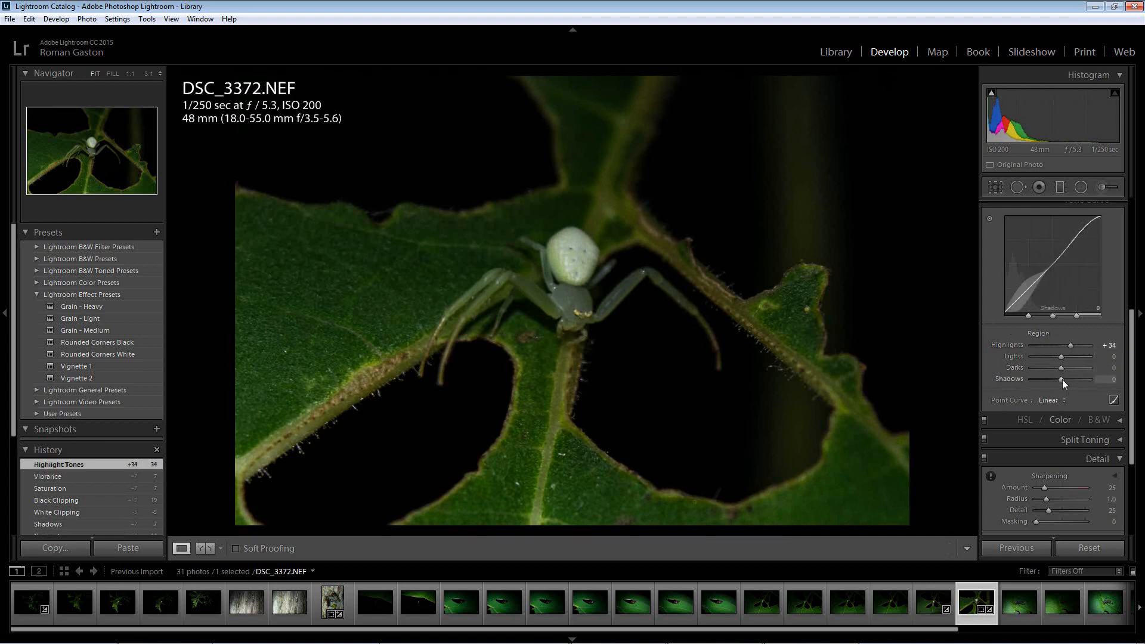
mouse_move(1061, 379)
mouse_down()
mouse_move(1049, 381)
mouse_move(1062, 388)
mouse_up()
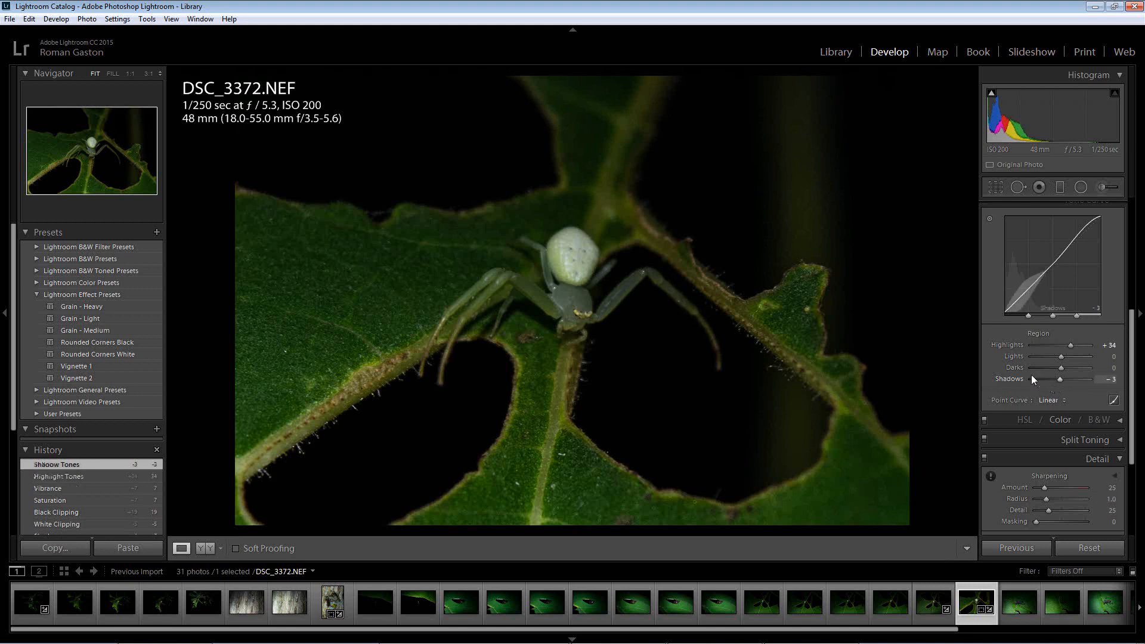
- Try a sharpening Amount of 75 on the spider photo, and settle on 50
scroll(991, 360, down, 3)
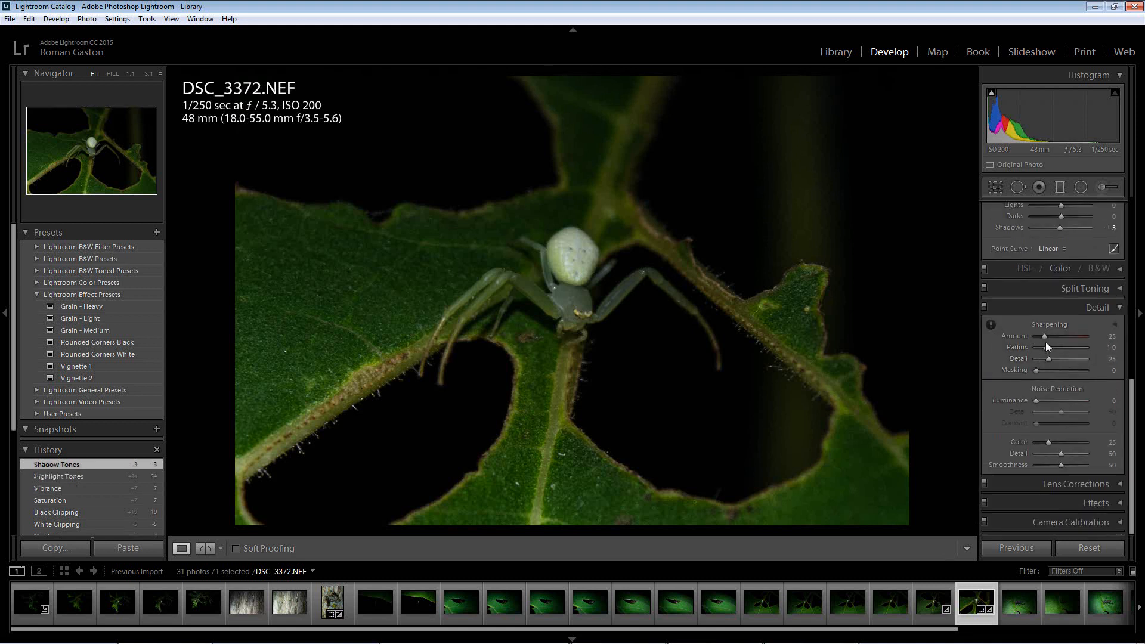
mouse_move(1046, 341)
mouse_down()
mouse_move(1072, 343)
mouse_move(1049, 345)
mouse_move(1062, 354)
mouse_up()
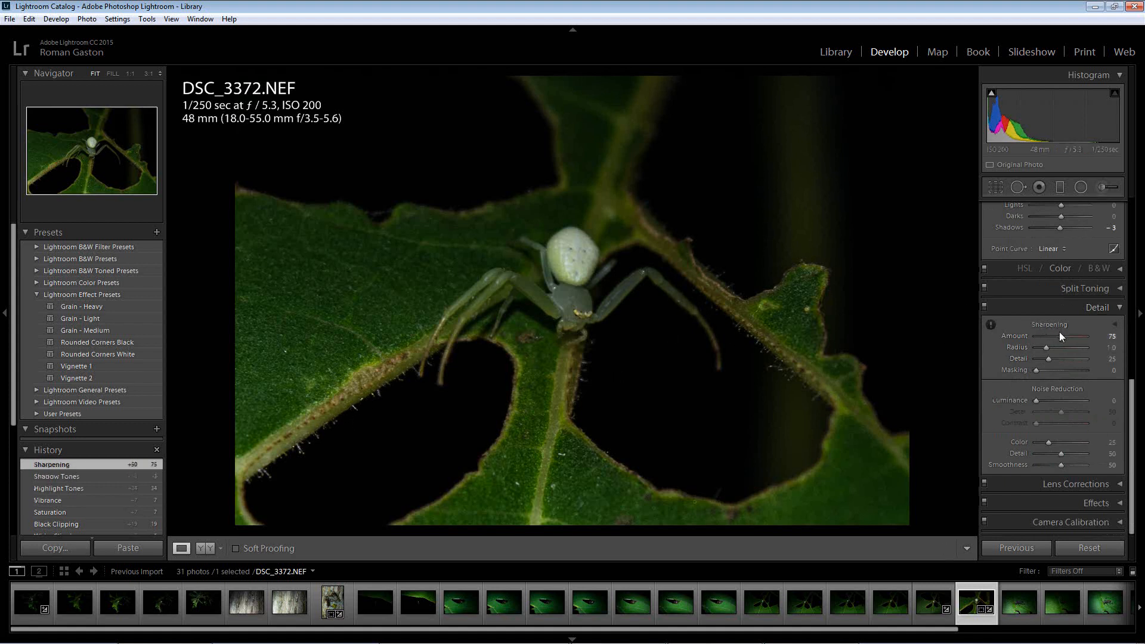
drag(1067, 339, 1052, 341)
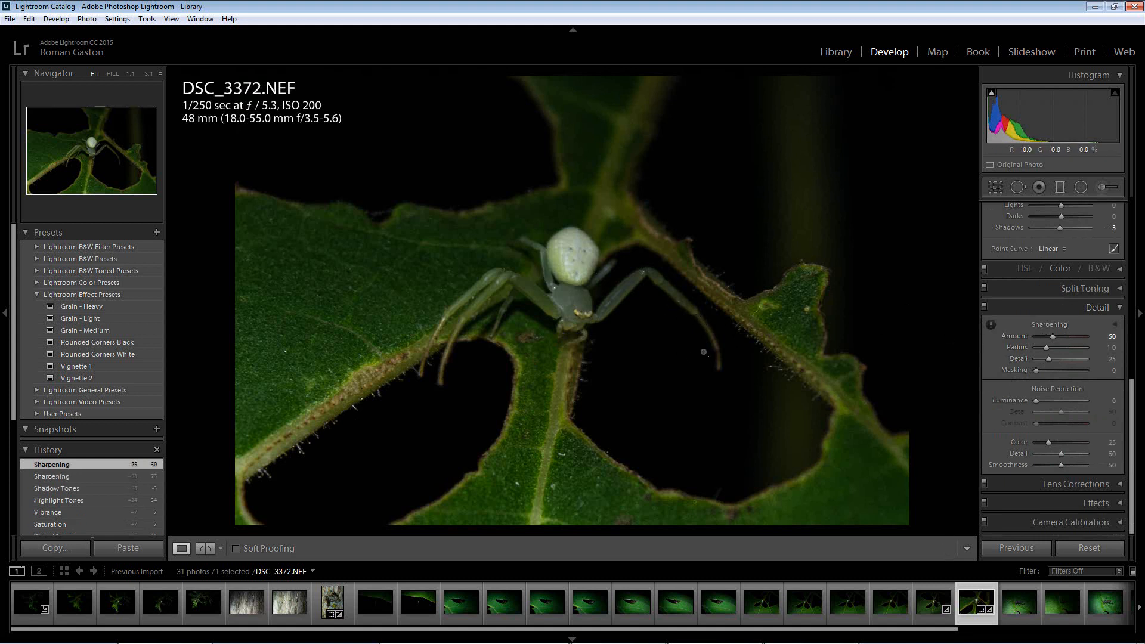
scroll(1000, 369, up, 2)
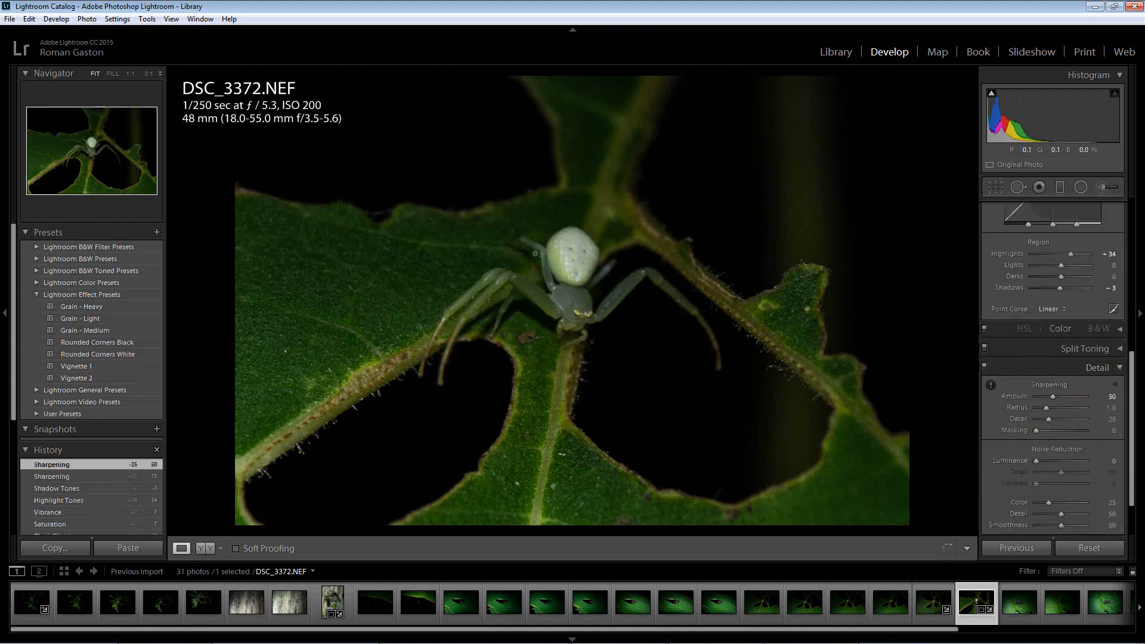
- Export the edited spider photo with the JPEG HD user preset
right_click(549, 296)
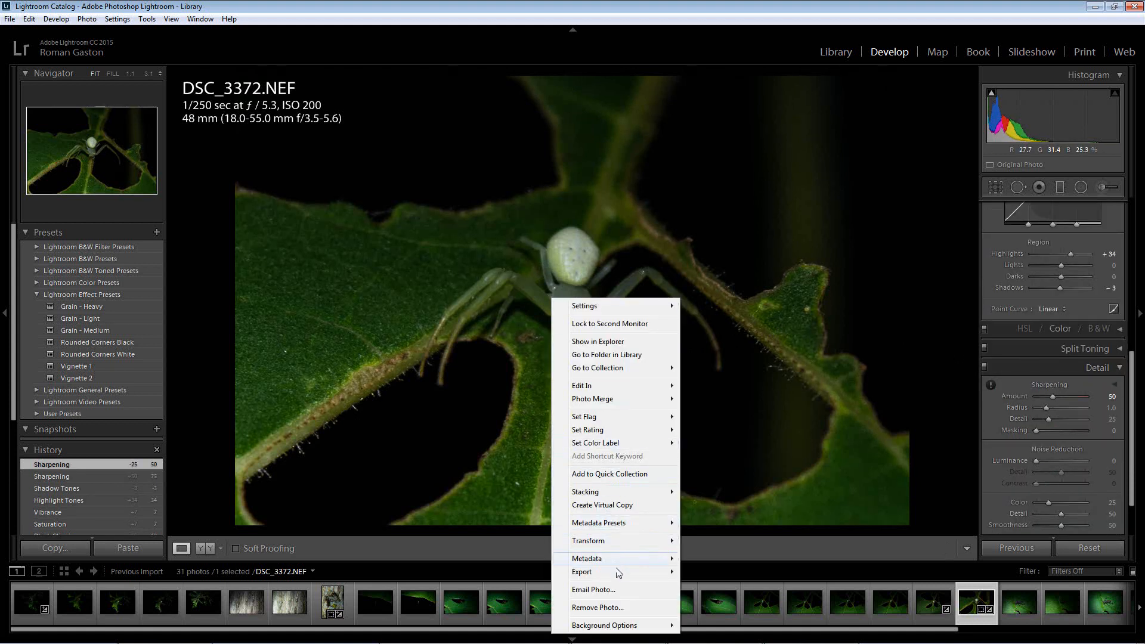
mouse_move(649, 571)
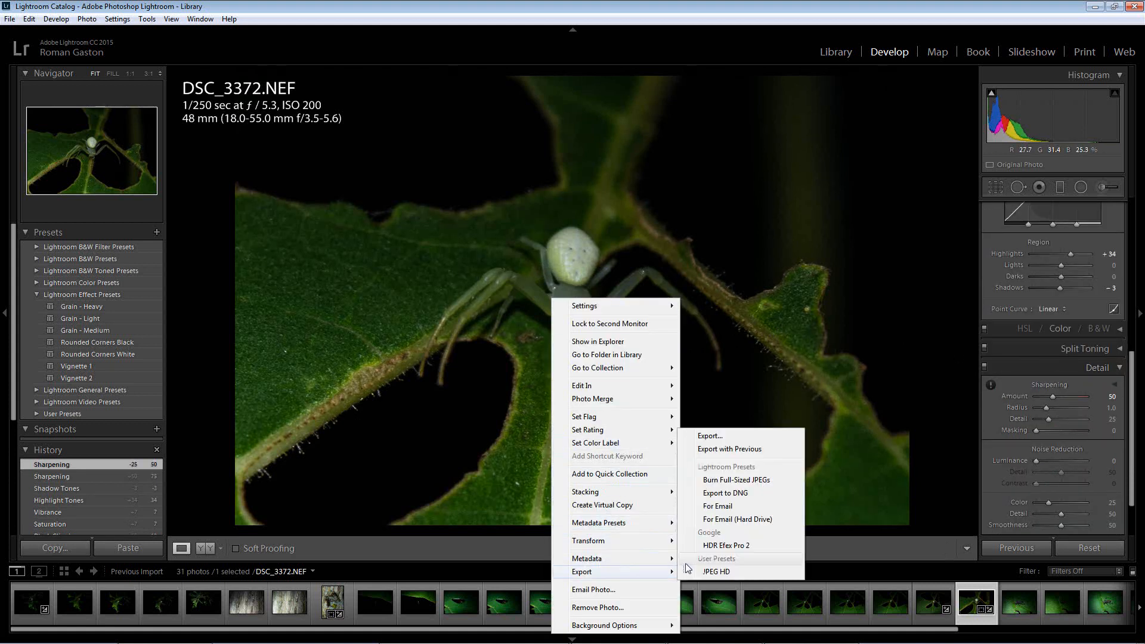
click(723, 573)
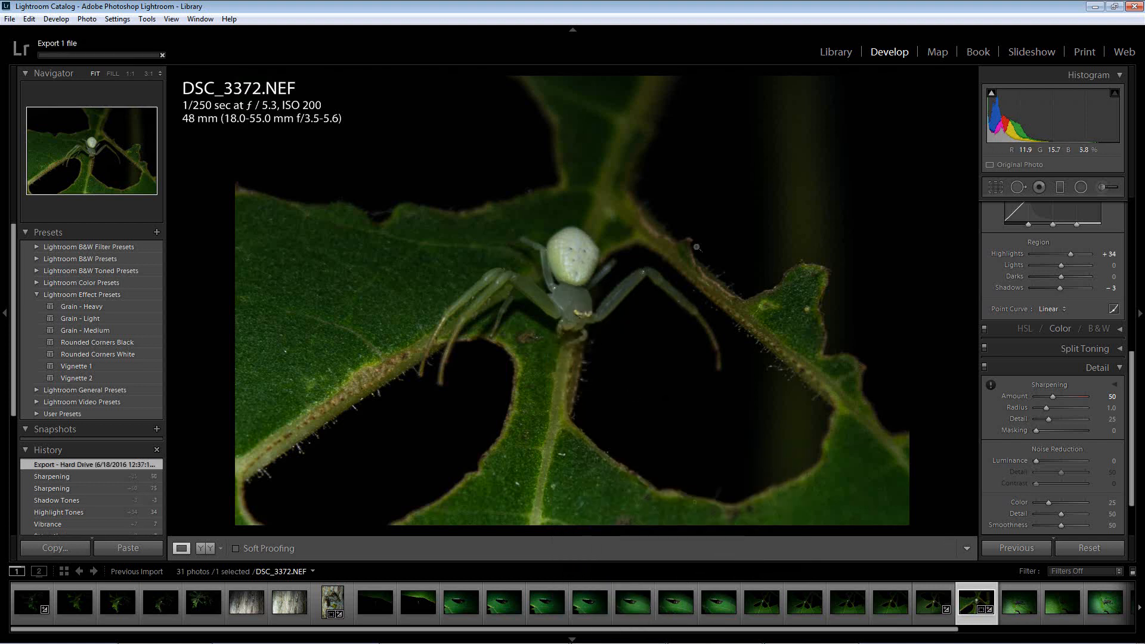
- Open DSC_3373.NEF and check the focus on the bug's head and body at 1:1 magnification
click(1010, 604)
click(504, 305)
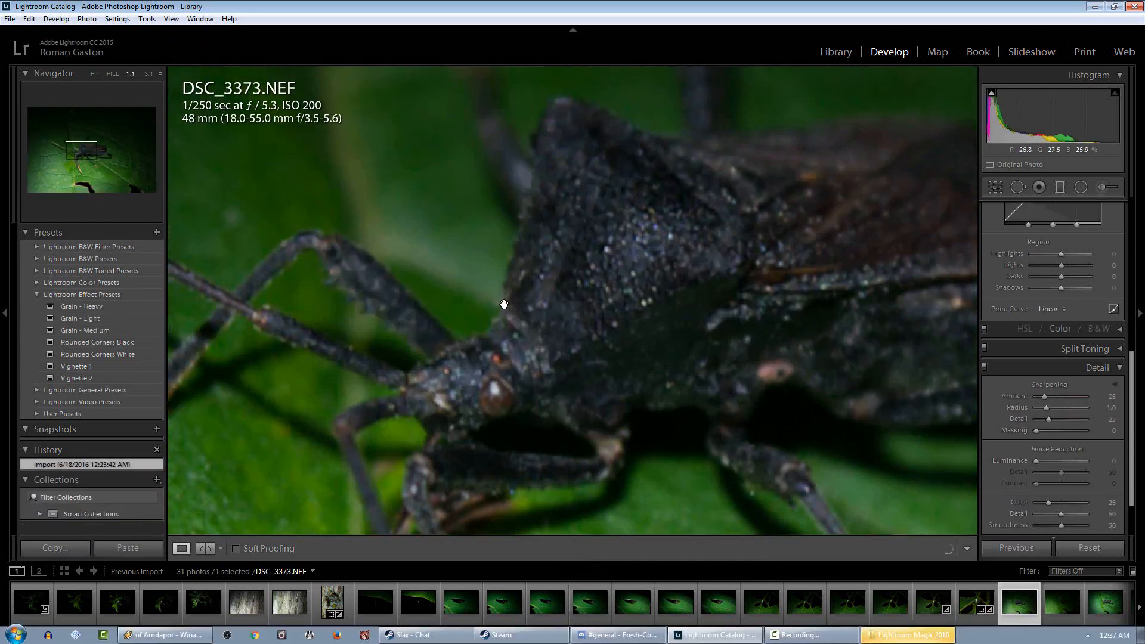
drag(501, 332, 549, 342)
click(549, 342)
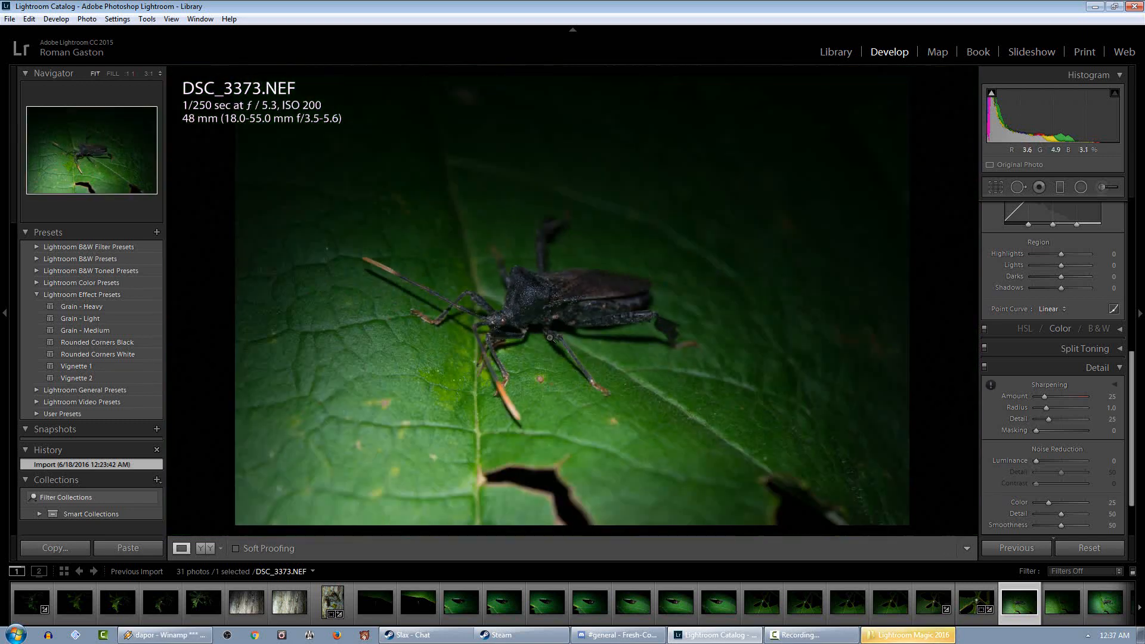
- Close the Lightroom Magic 2016 folder window that the export opened, and return to the photo
right_click(912, 635)
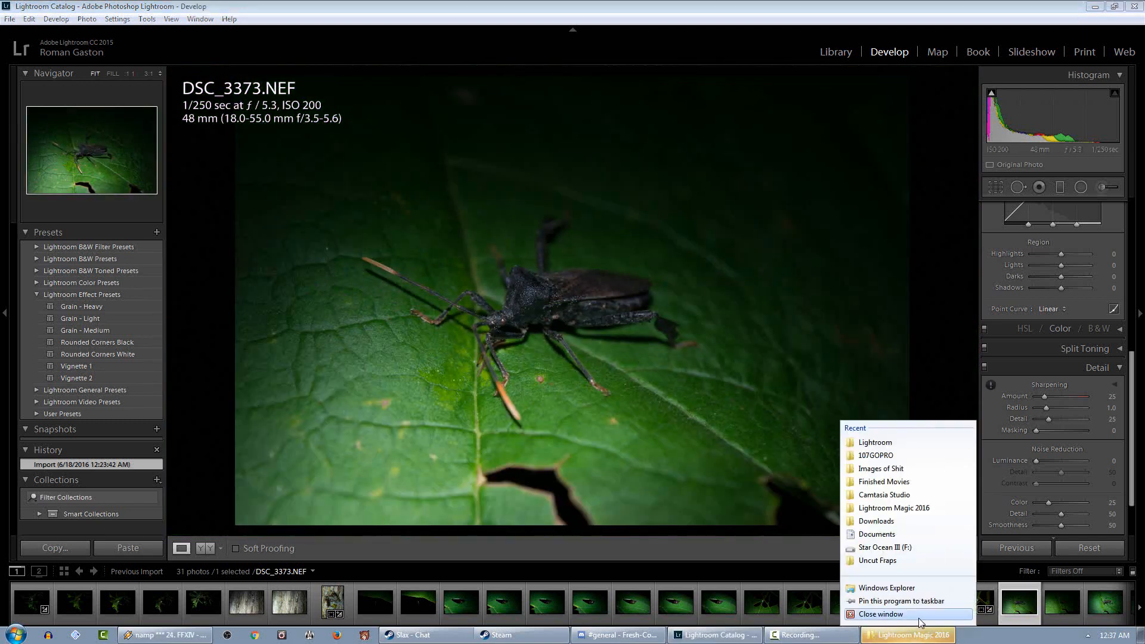
click(918, 617)
click(835, 399)
click(737, 350)
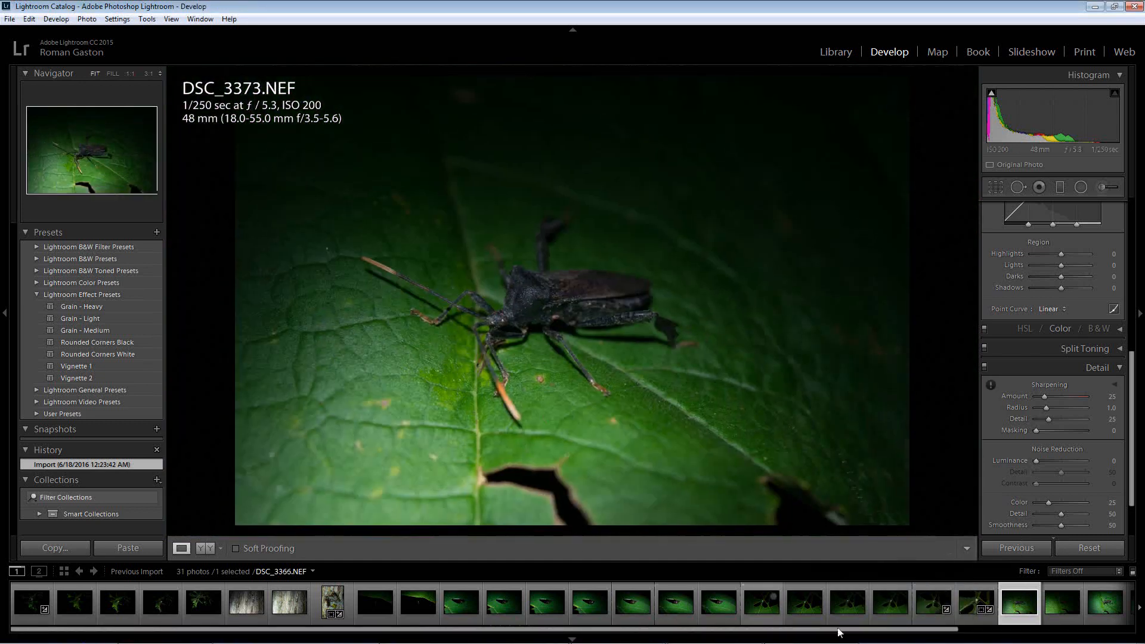
- Open DSC_3374.NEF and check the dark bug's sharpness at 1:1 magnification
click(1061, 602)
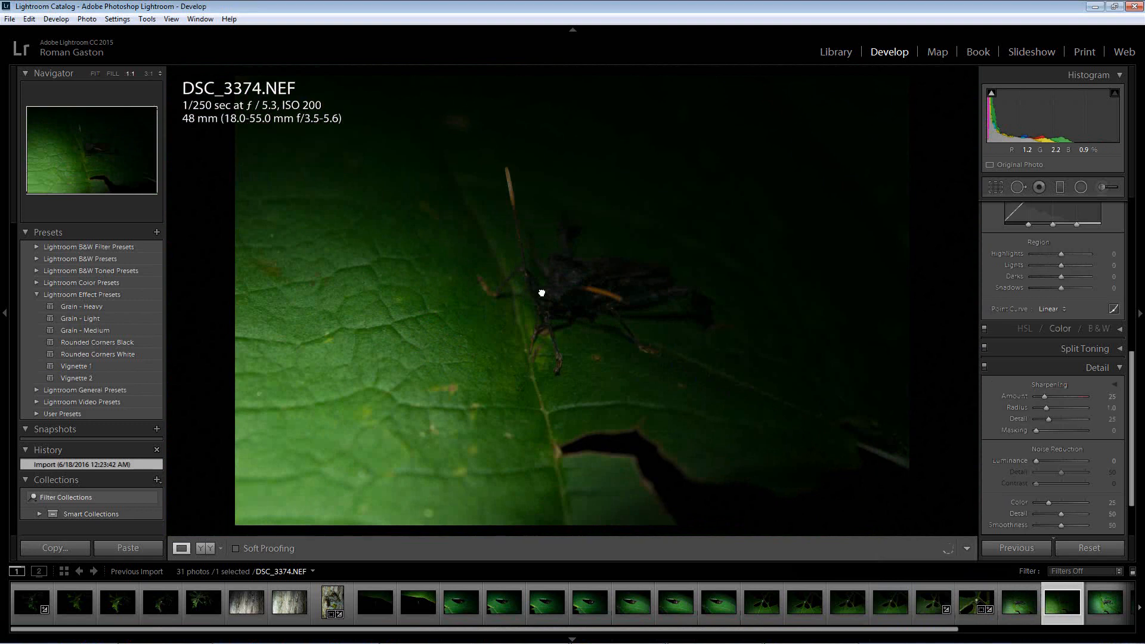
click(542, 292)
click(557, 258)
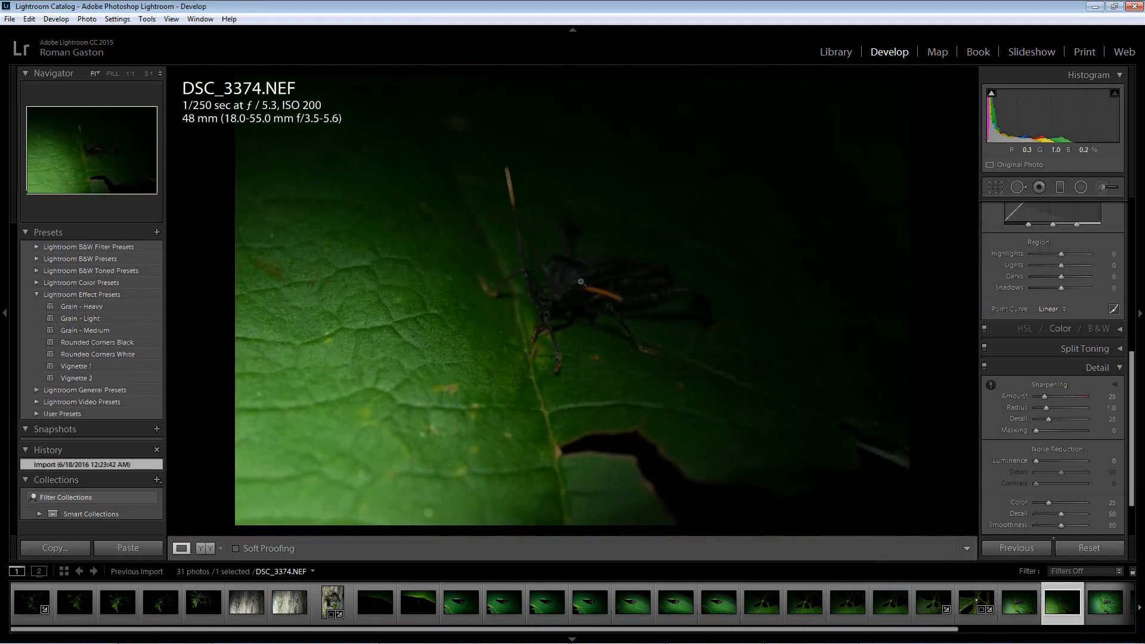
click(567, 277)
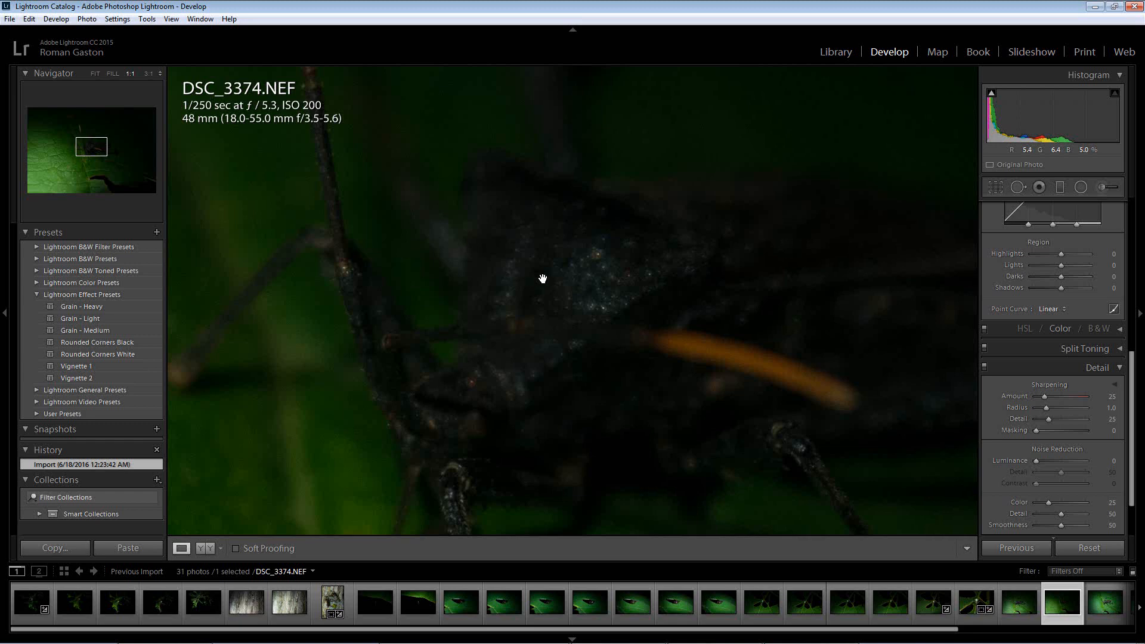
click(601, 263)
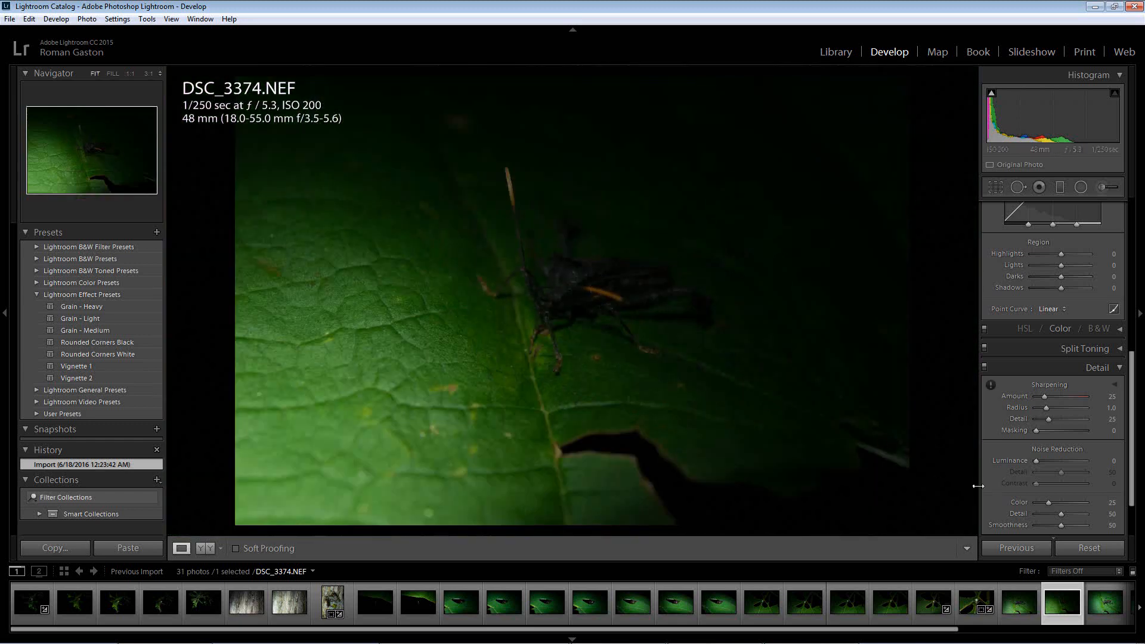
- Compare the sharpness of the bug's head and eye at 1:1 in DSC_3375.NEF and DSC_3376.NEF
click(1103, 603)
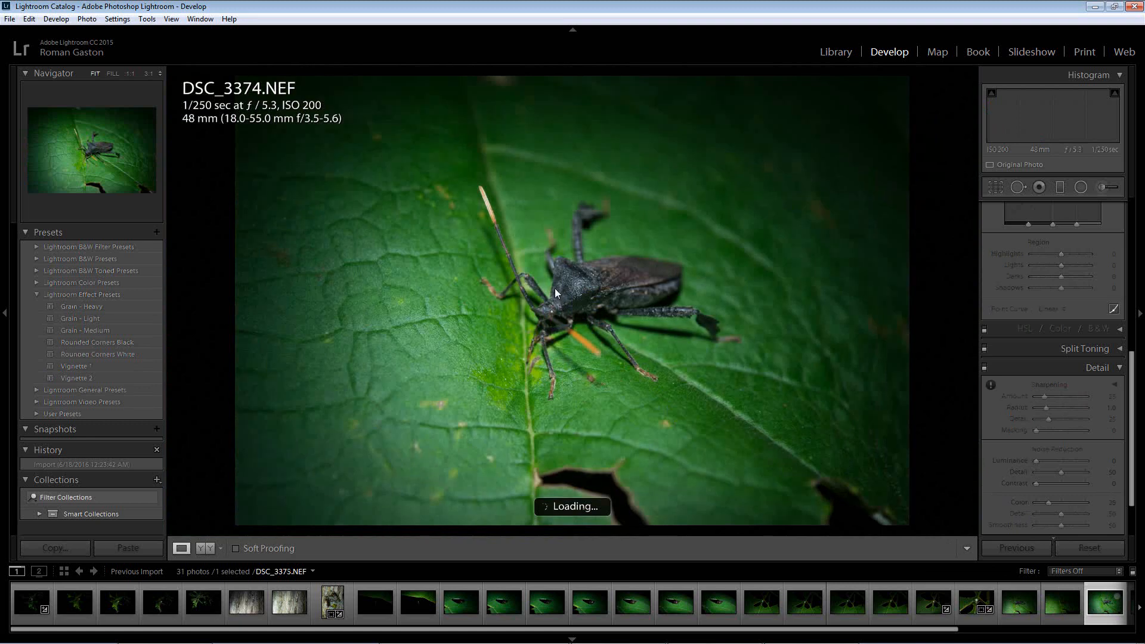
click(568, 294)
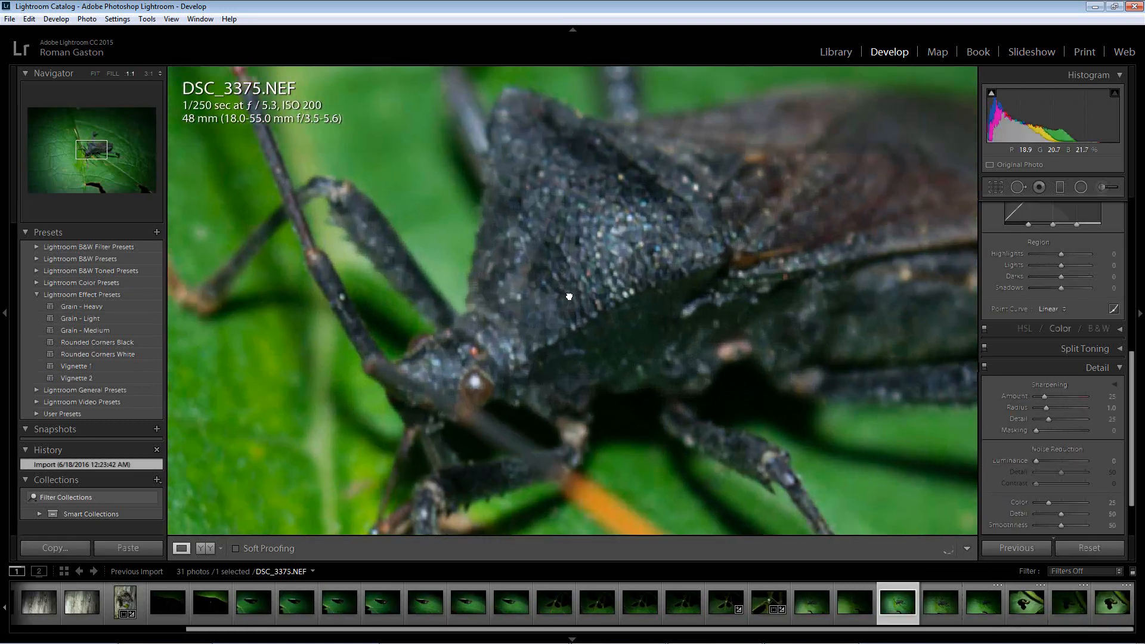
drag(569, 297, 553, 256)
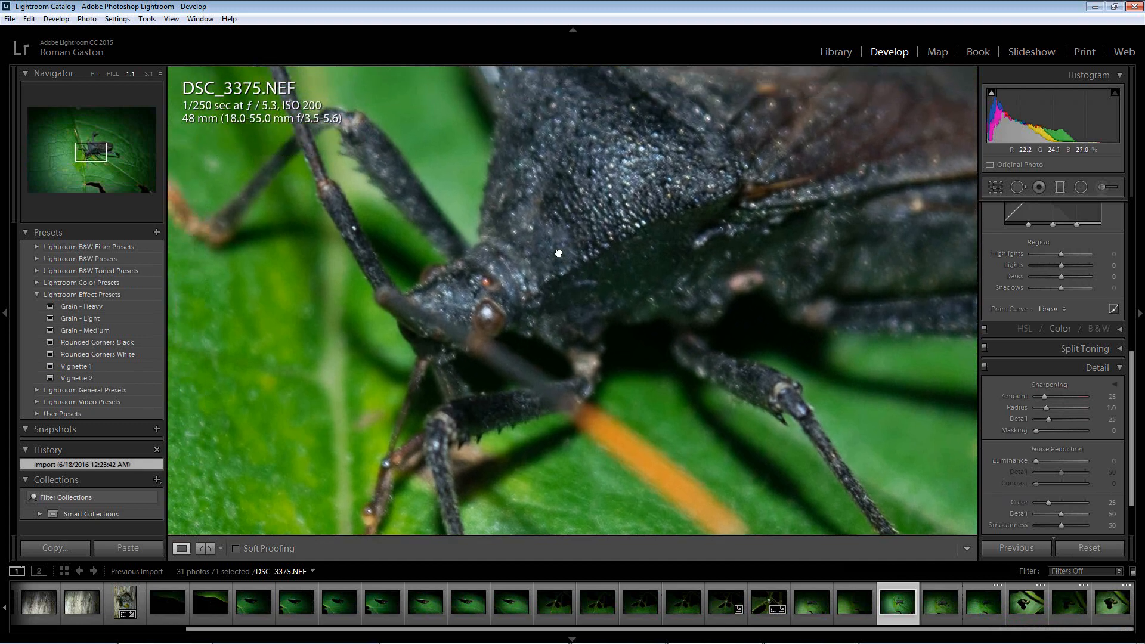
click(936, 610)
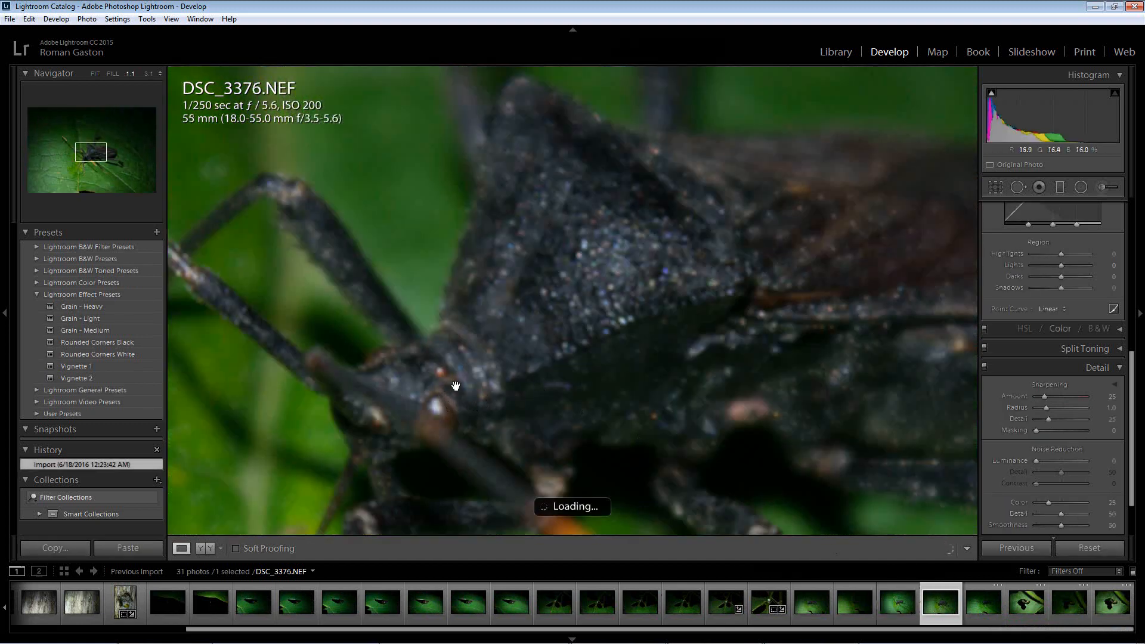
drag(519, 355, 564, 274)
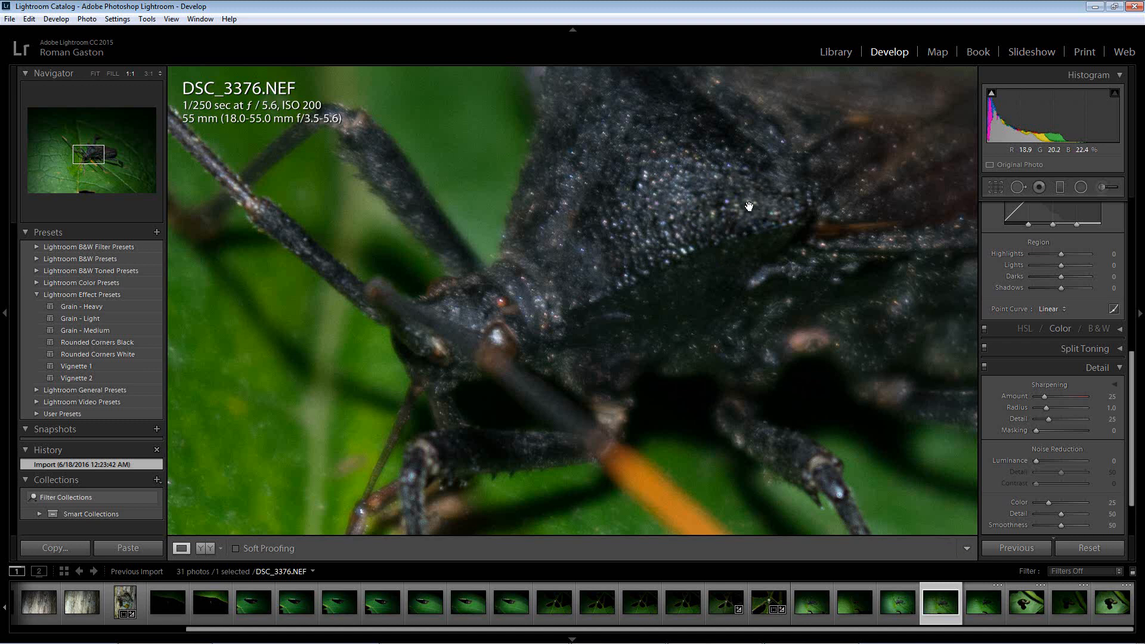
- Examine the bug's head and eye at 1:1 in DSC_3377.NEF, glance at DSC_3378.NEF, and return to DSC_3377.NEF
click(985, 610)
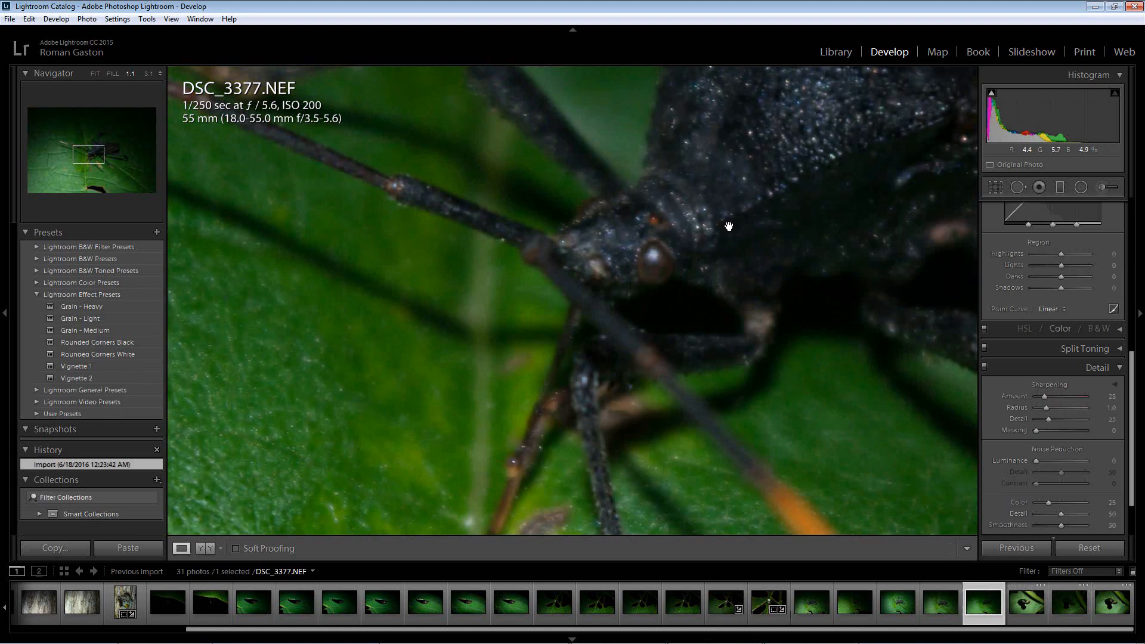
drag(728, 220, 628, 286)
drag(619, 338, 628, 312)
click(592, 324)
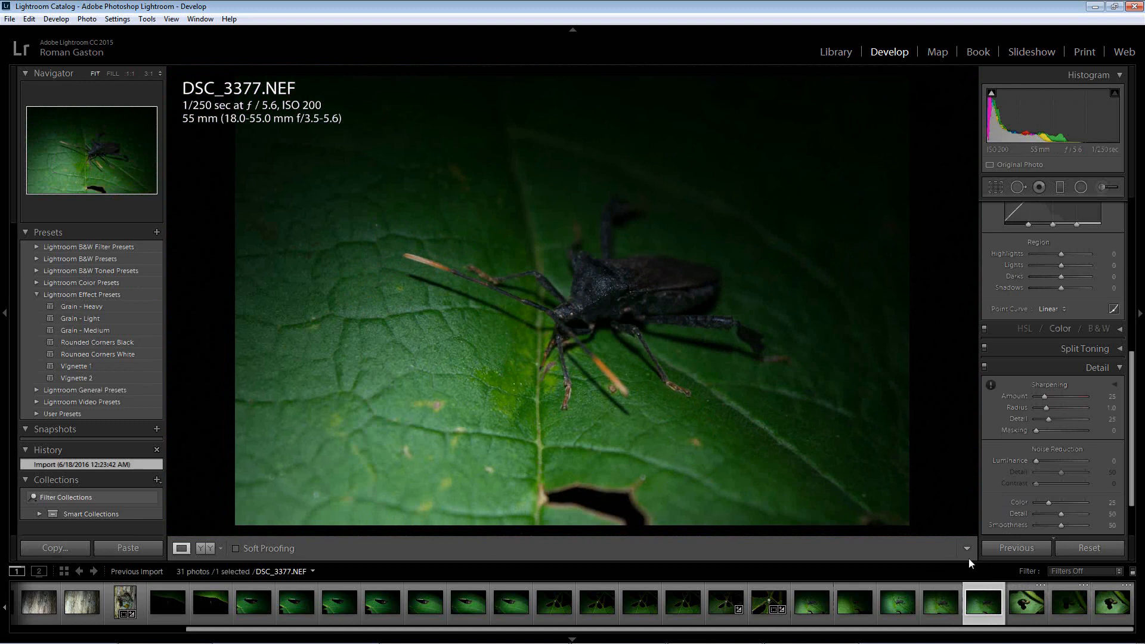
click(1007, 603)
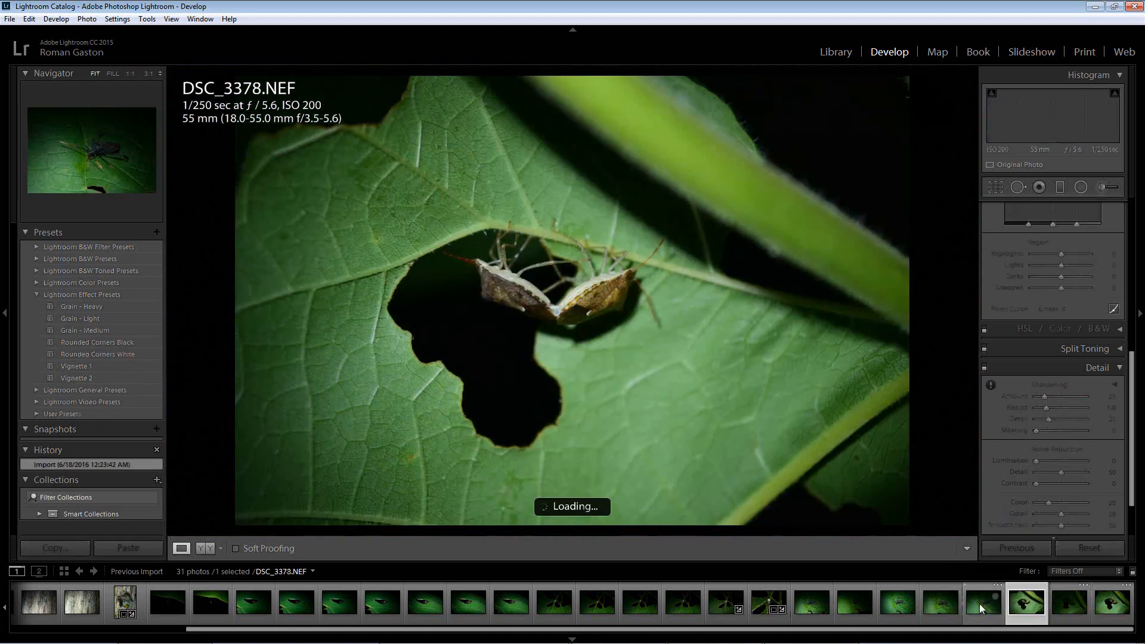
click(979, 603)
click(585, 317)
click(616, 306)
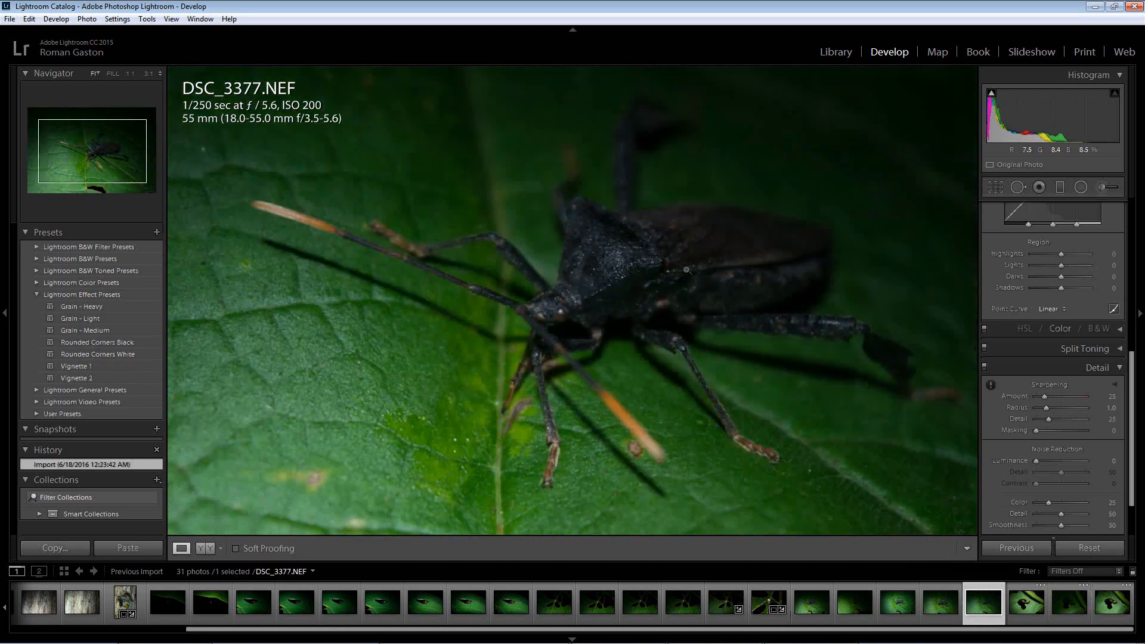
- Crop DSC_3377.NEF tightly around the bug at the original aspect ratio, keeping its antennae and legs within the frame
click(995, 186)
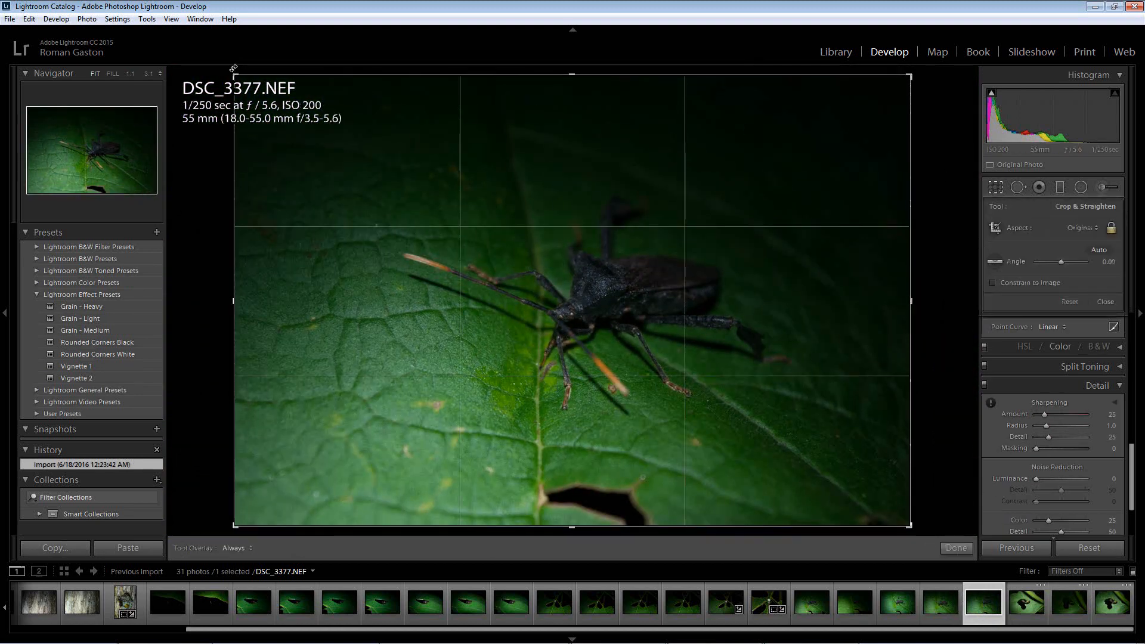
drag(235, 72, 354, 154)
drag(550, 300, 661, 385)
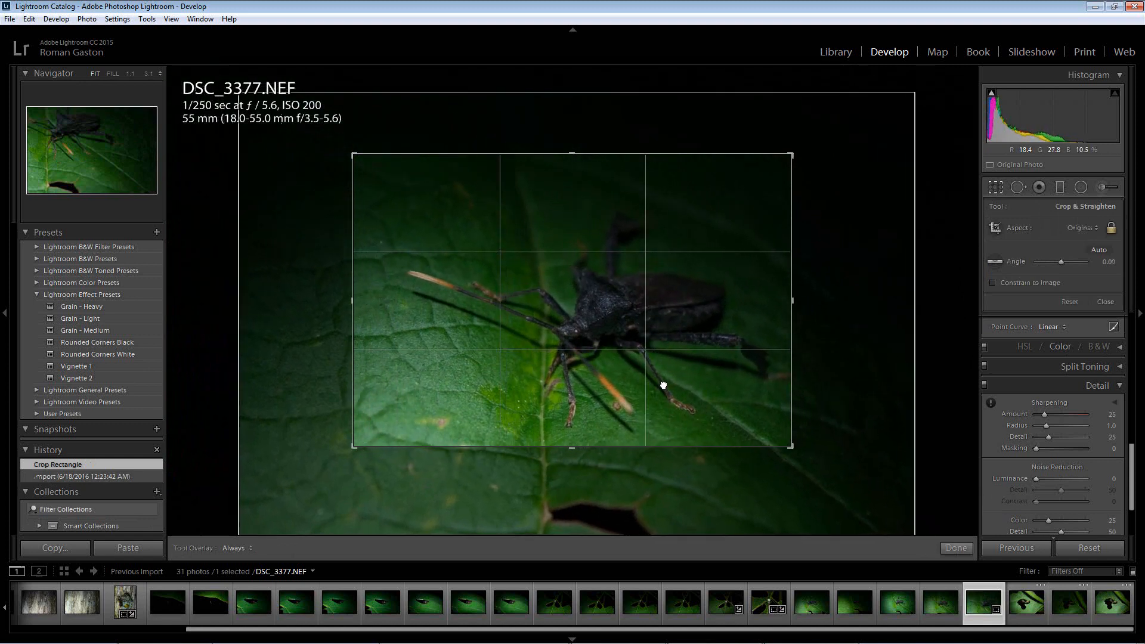
drag(352, 154, 367, 162)
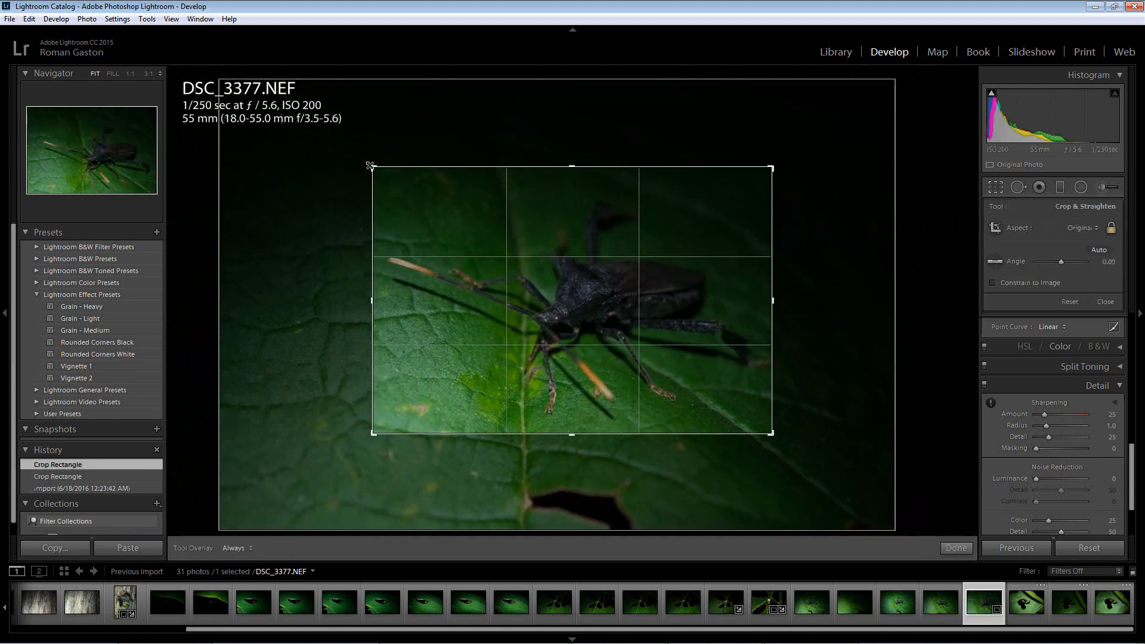
mouse_move(609, 290)
mouse_down()
mouse_move(615, 281)
mouse_move(598, 270)
mouse_move(619, 270)
mouse_move(608, 273)
mouse_up()
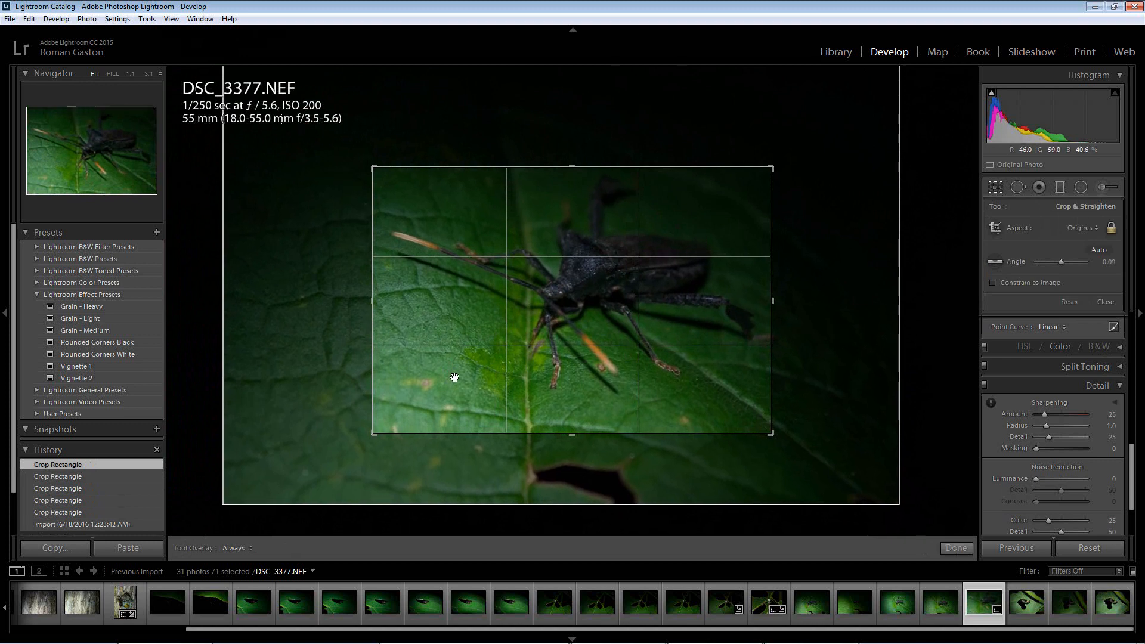
key(Return)
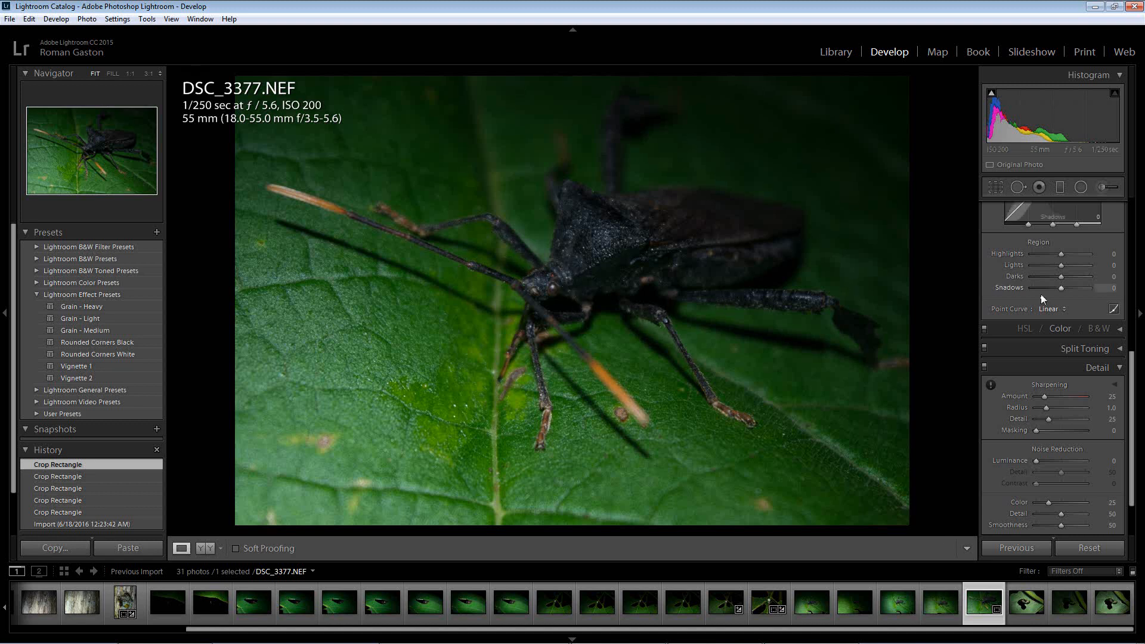
- Set Contrast to +40 and Highlights to -14 on the cropped bug photo
scroll(1007, 286, up, 5)
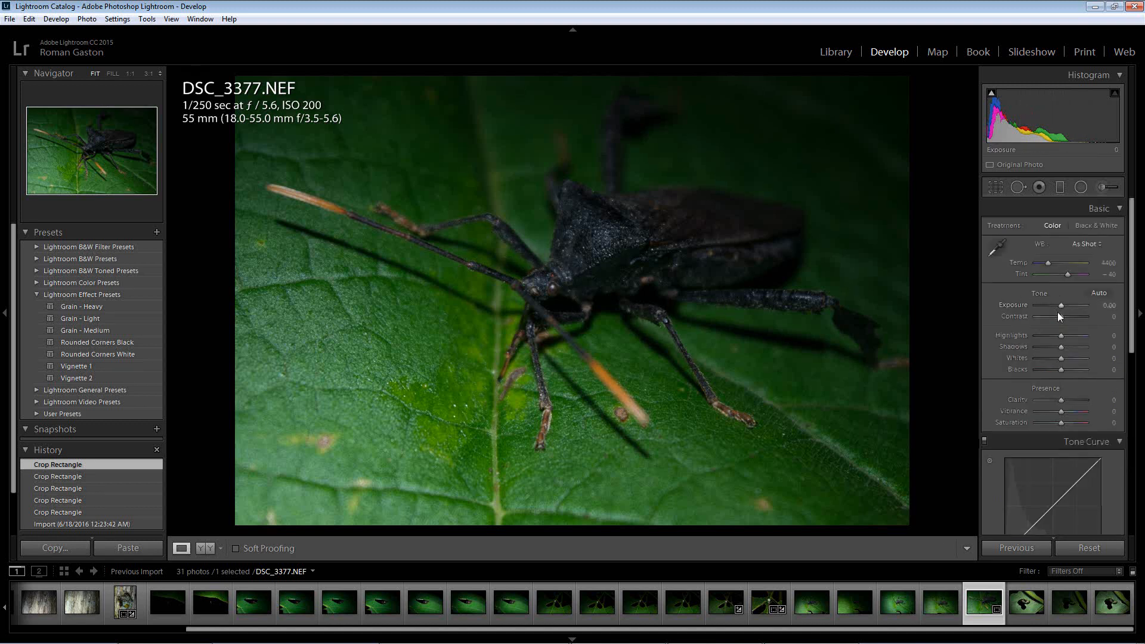
drag(1061, 316, 1072, 316)
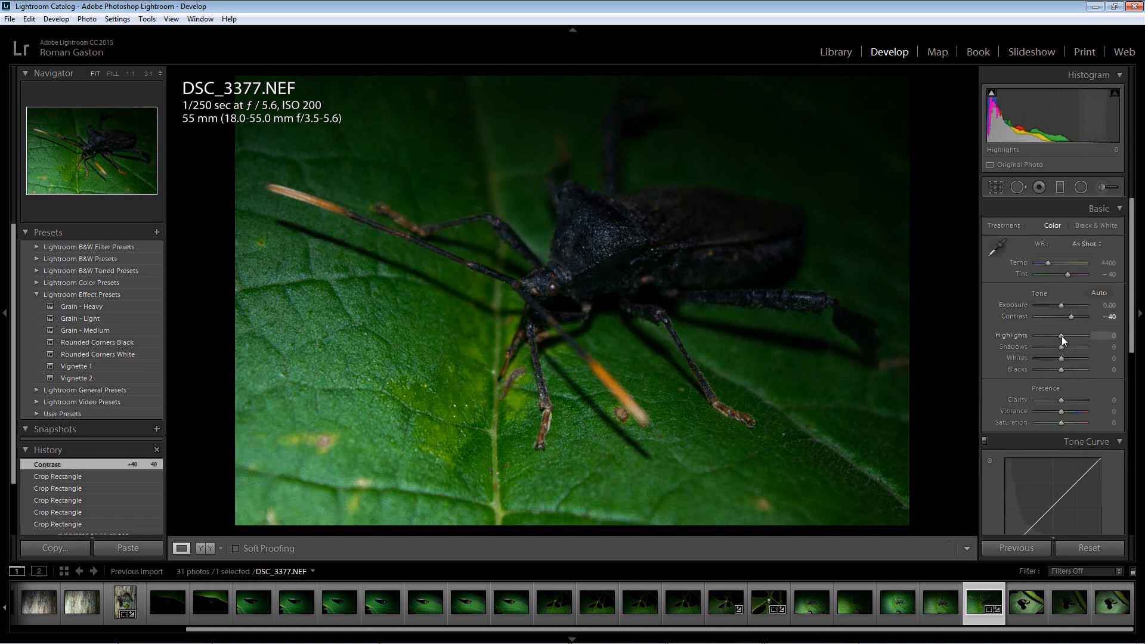
mouse_move(1061, 336)
mouse_down()
mouse_move(1050, 335)
mouse_move(1082, 342)
mouse_move(1057, 345)
mouse_up()
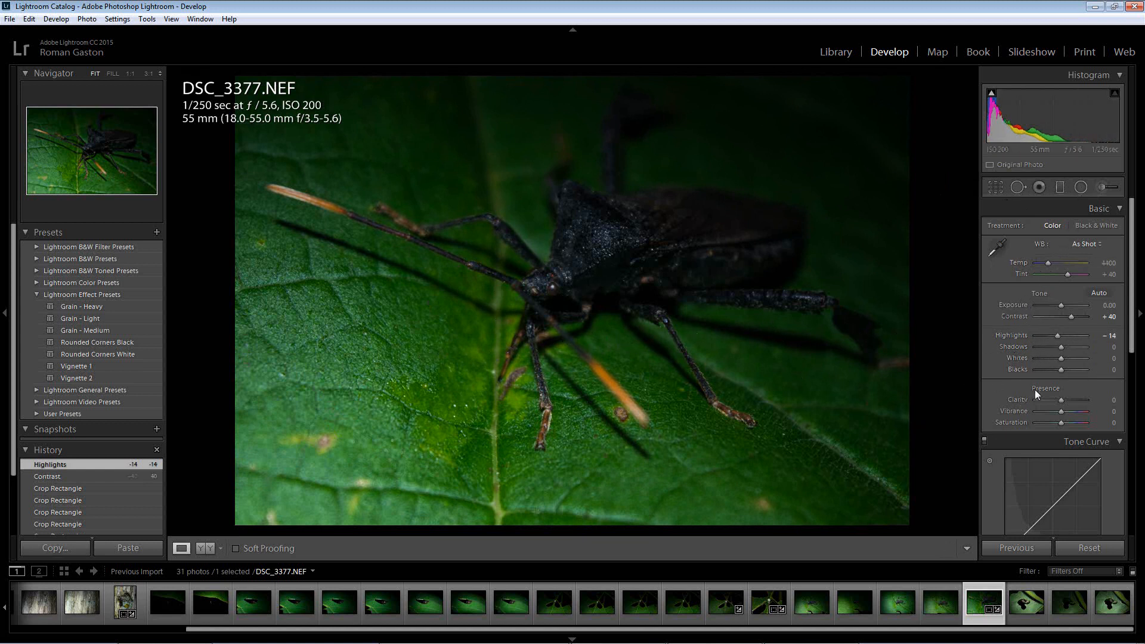
- Try Shadows values between -50 and +100 on the bug photo, and settle on -38
drag(1059, 348, 1053, 351)
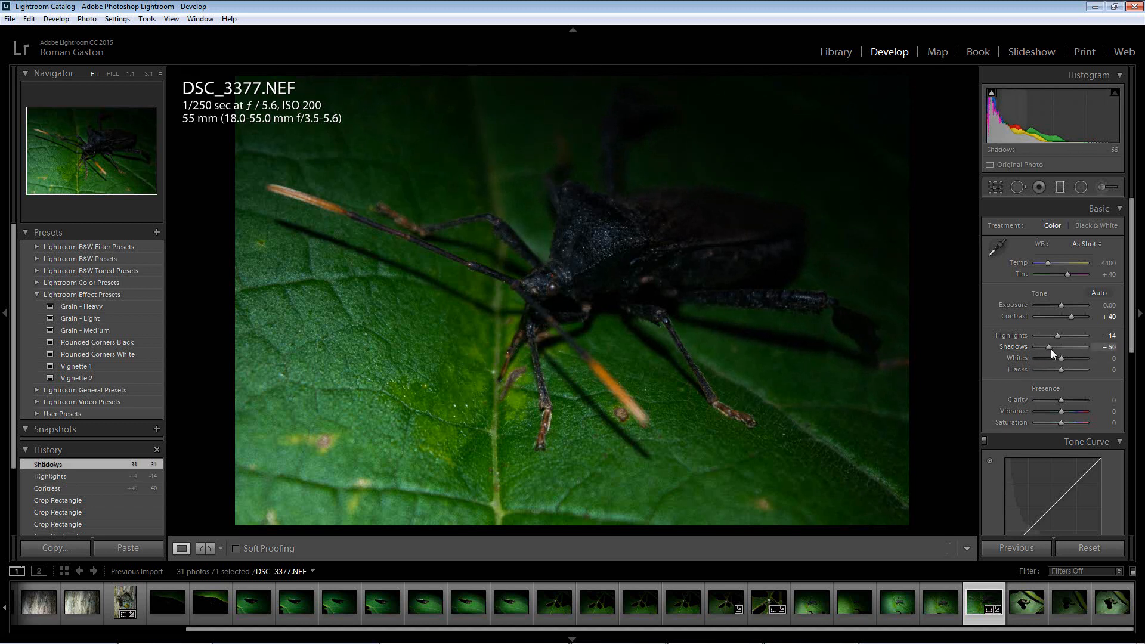
drag(1057, 356, 1088, 366)
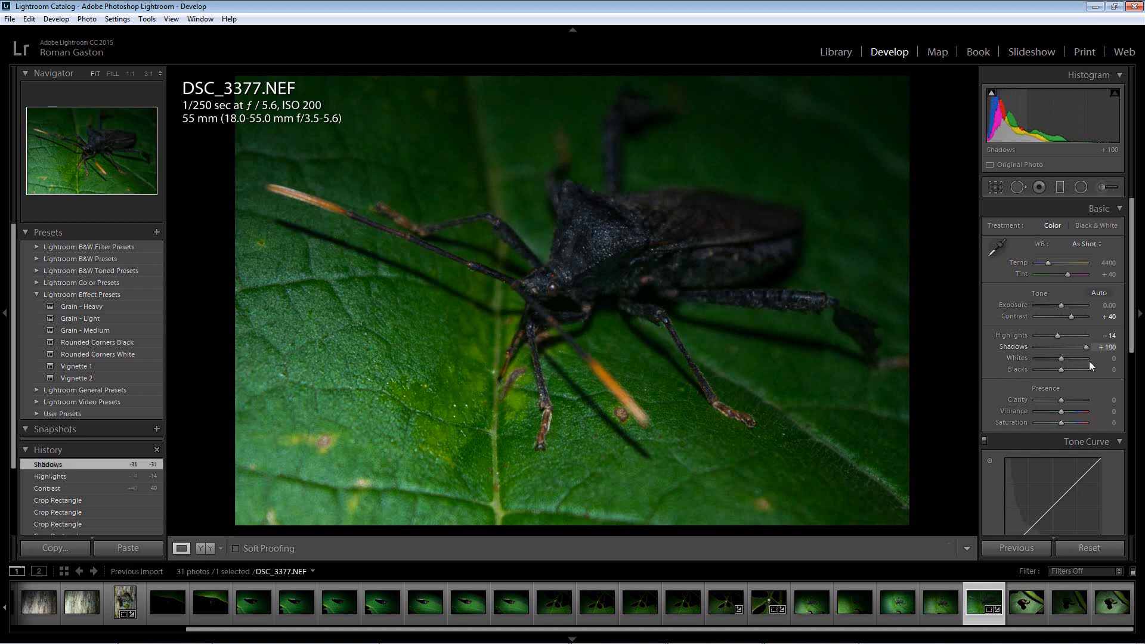
drag(1088, 360, 1090, 360)
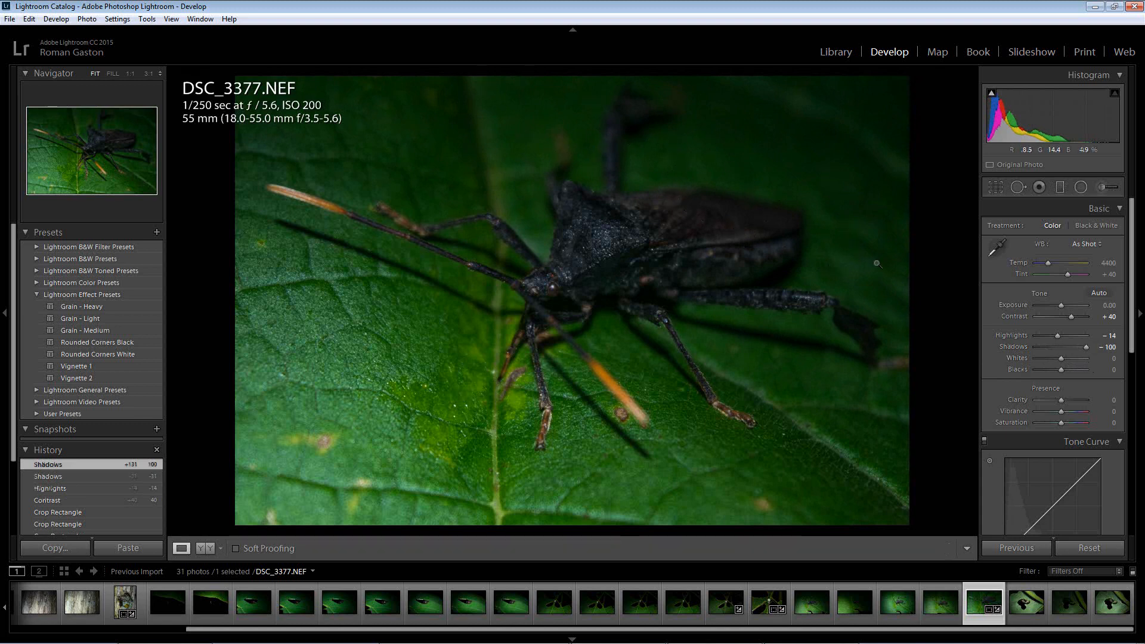
drag(1085, 347, 1052, 349)
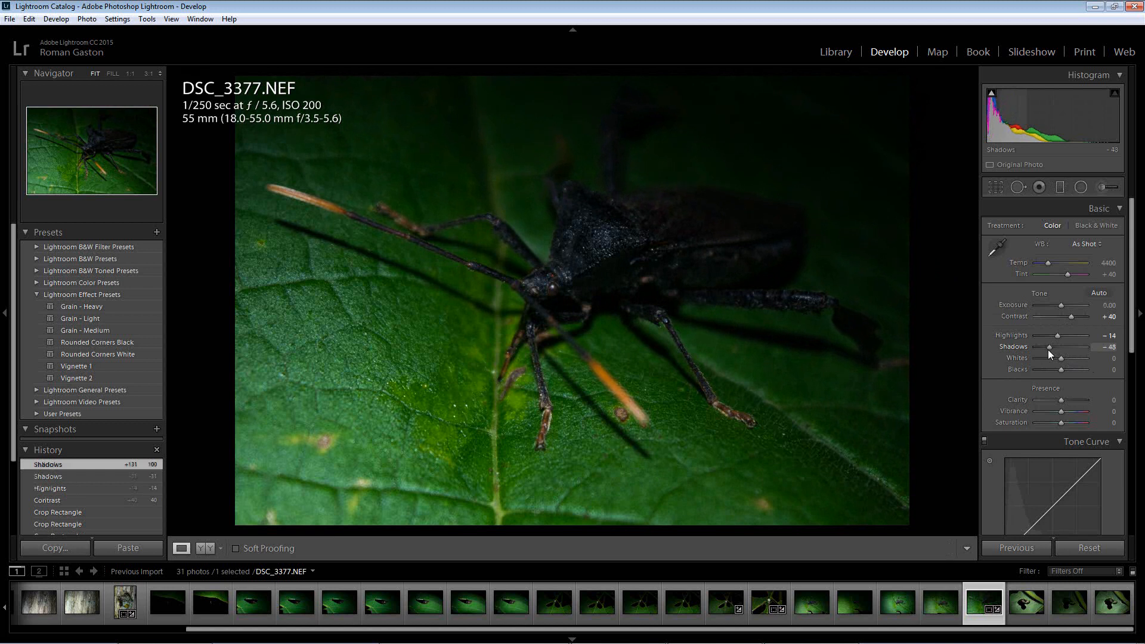
drag(1047, 350, 1048, 350)
mouse_move(1058, 345)
mouse_down()
mouse_move(1073, 346)
mouse_move(1050, 349)
mouse_up()
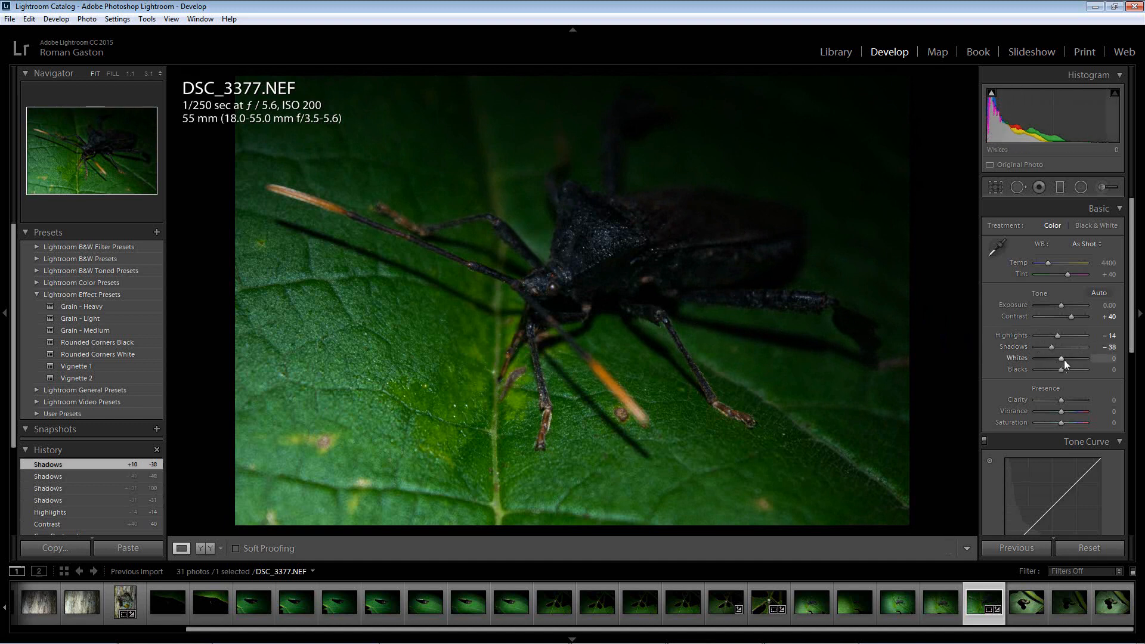
- Set Whites to +14 and Blacks to -100 on the bug photo
drag(1059, 357, 1068, 361)
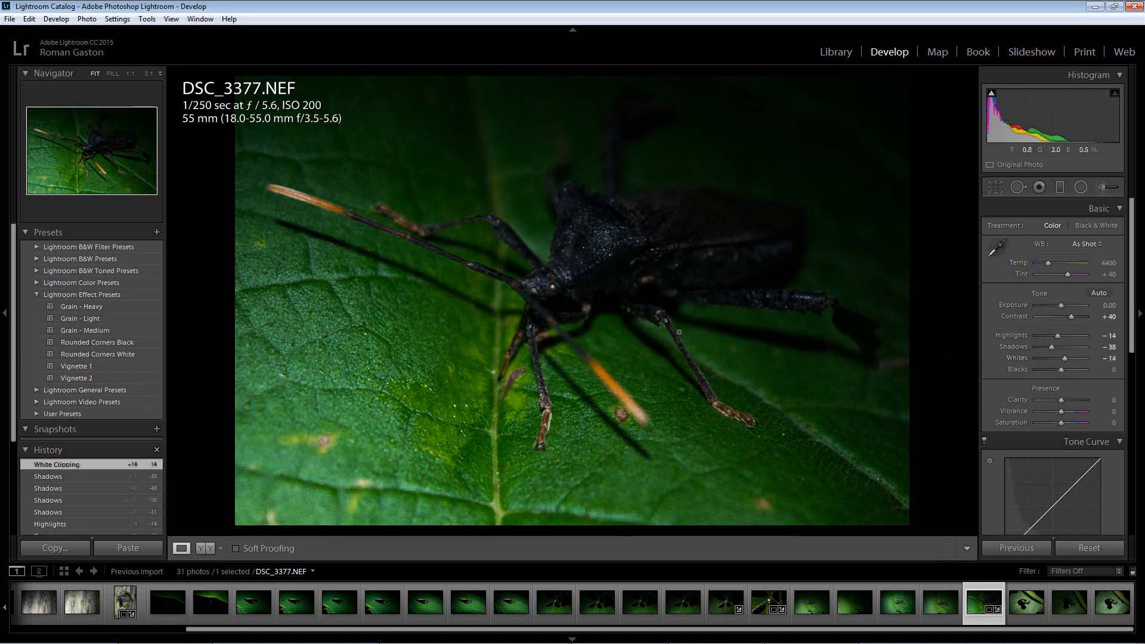
drag(1064, 370, 1024, 375)
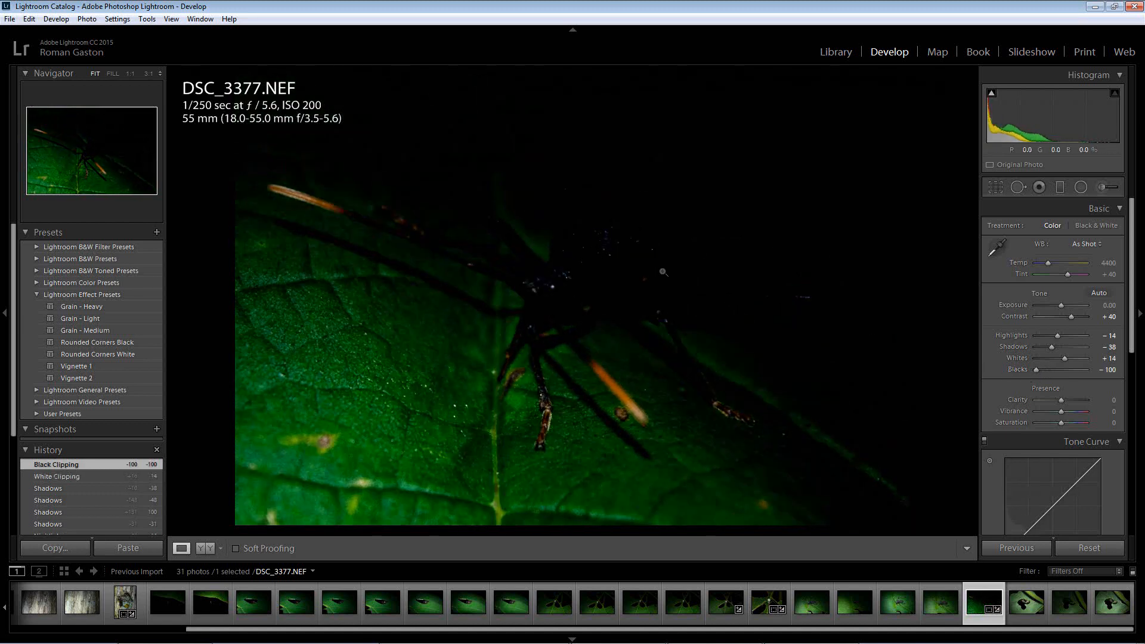
- Reset Blacks to 0 and set Clarity to +10 and Saturation to +7 on the DSC_3377.NEF bug photo
drag(1035, 368, 1061, 374)
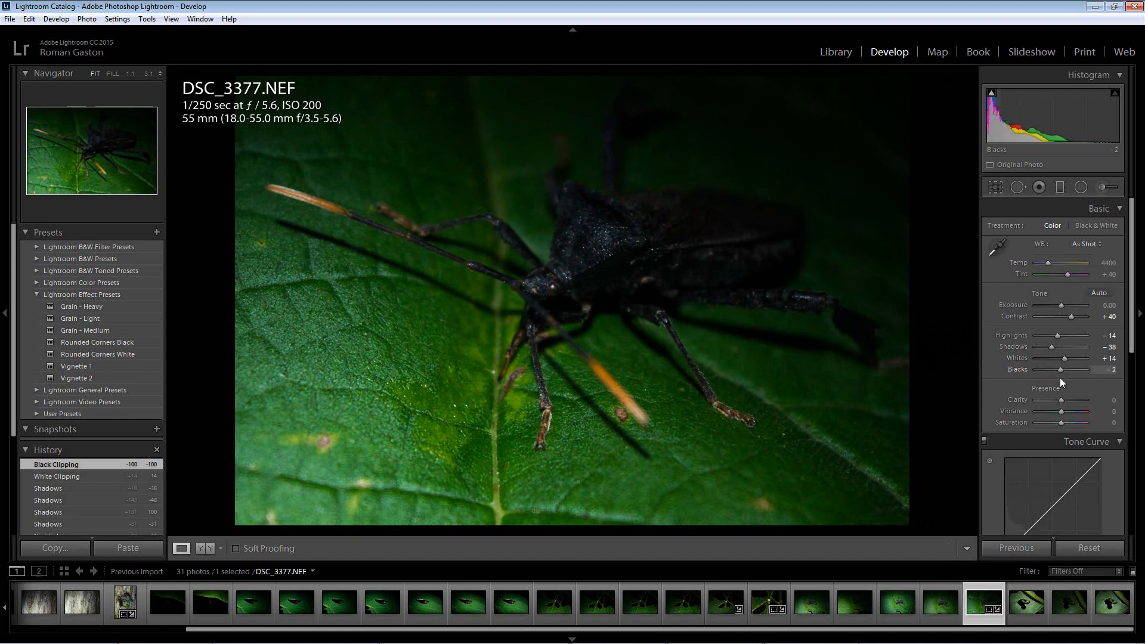
double_click(1060, 378)
drag(1061, 400, 1064, 421)
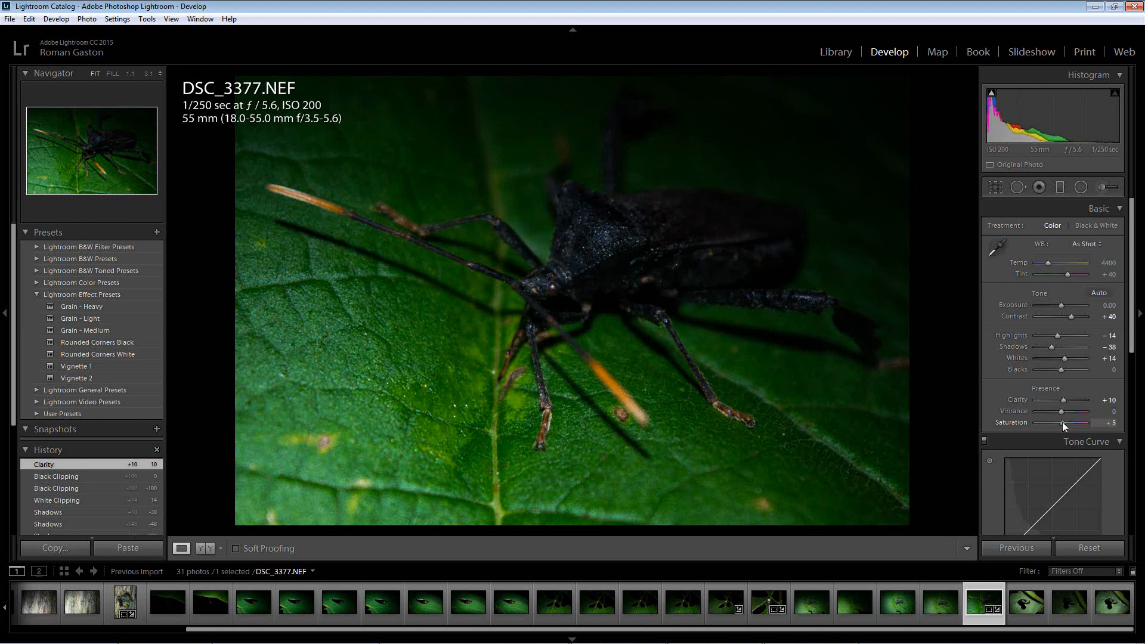
drag(1062, 421, 1062, 421)
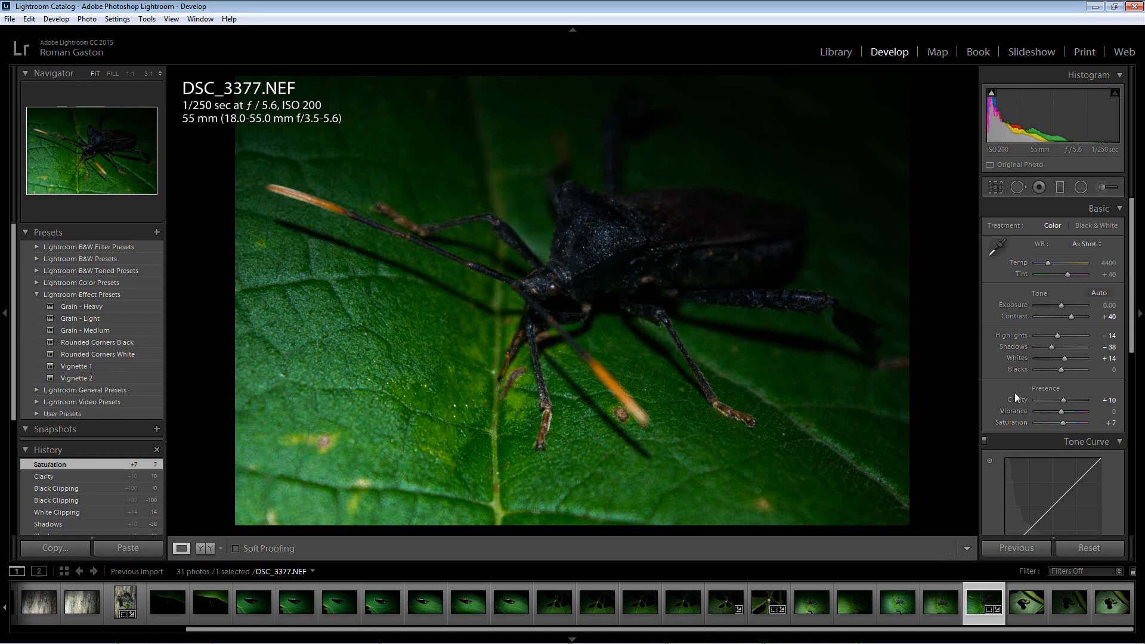
- Check the bug's legs and head at 1:1, try different sharpening amounts down to 0, and undo the sharpening change
click(516, 389)
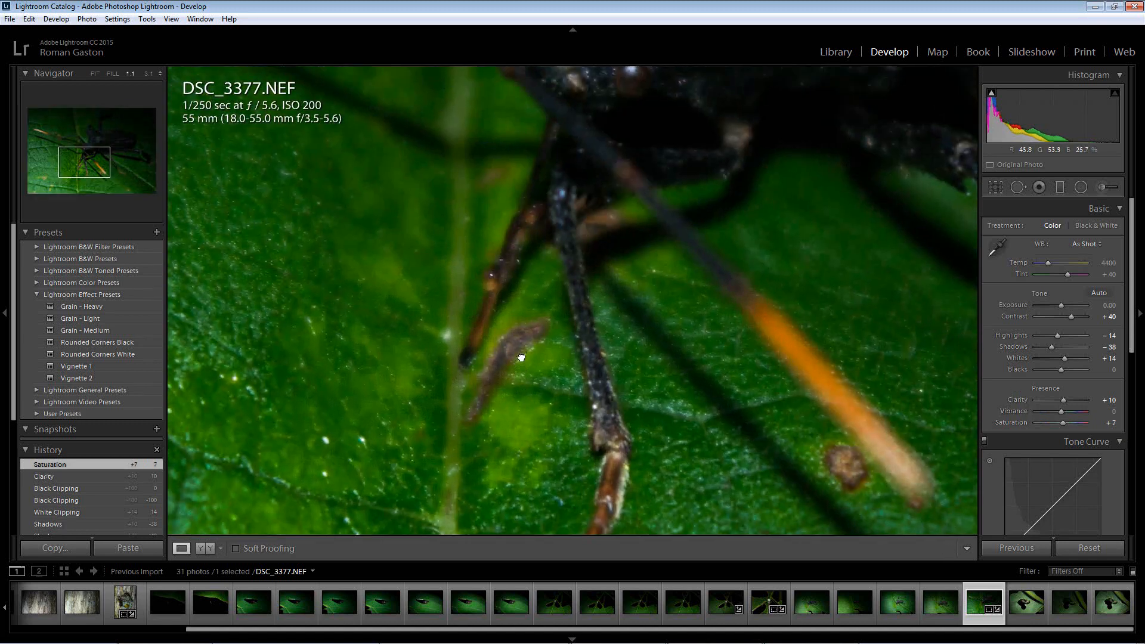
click(524, 350)
click(525, 350)
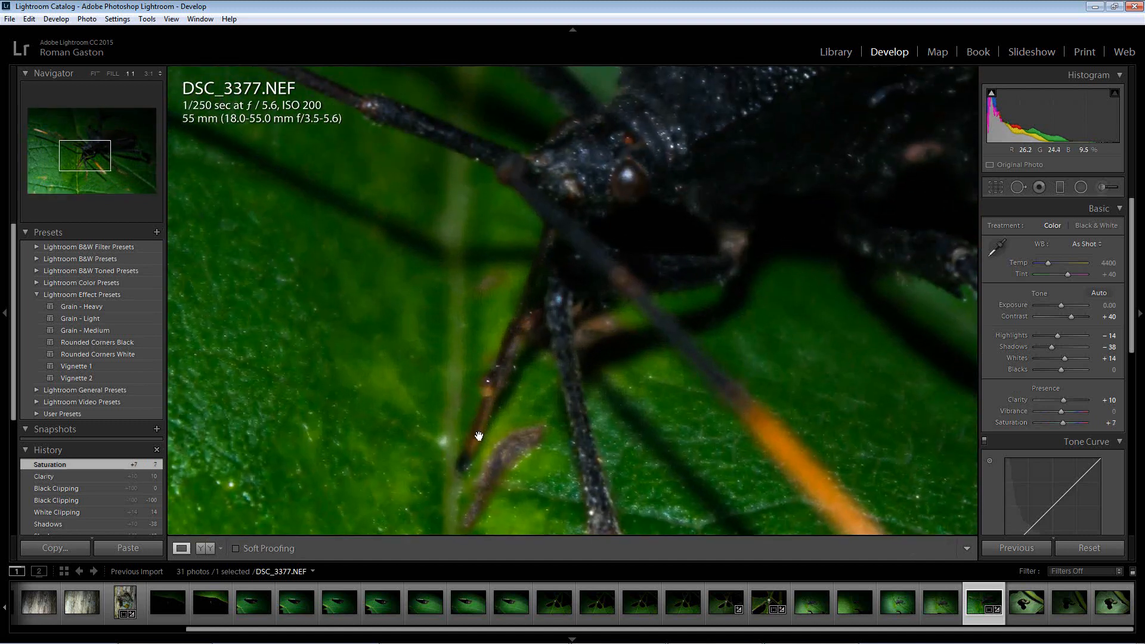
click(548, 252)
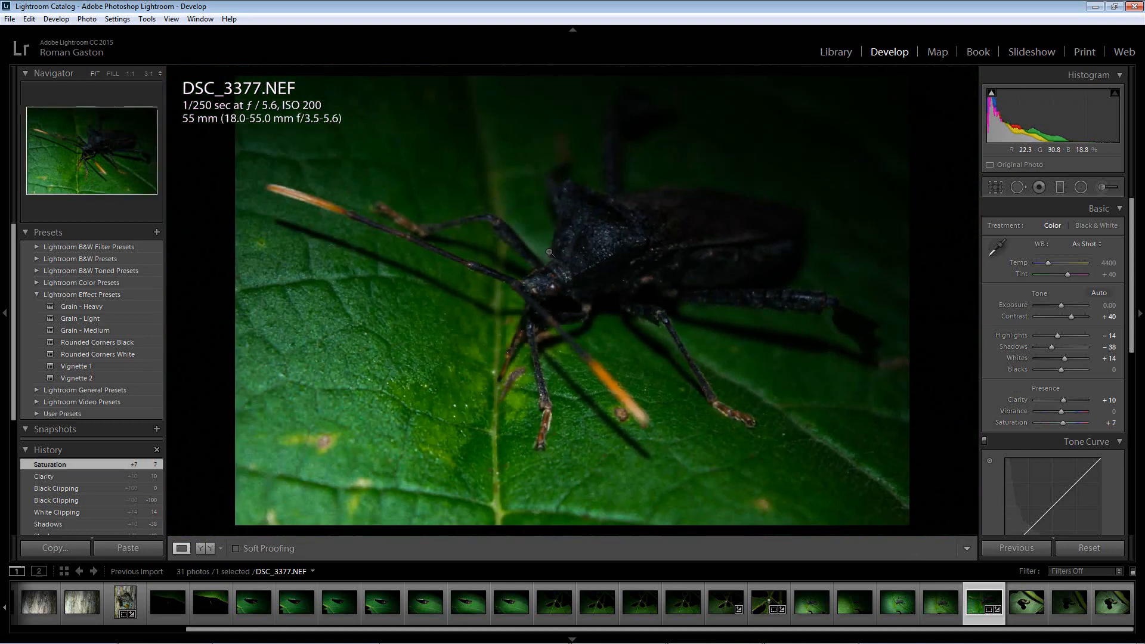
right_click(615, 304)
click(989, 295)
scroll(1018, 351, down, 5)
scroll(1038, 405, down, 1)
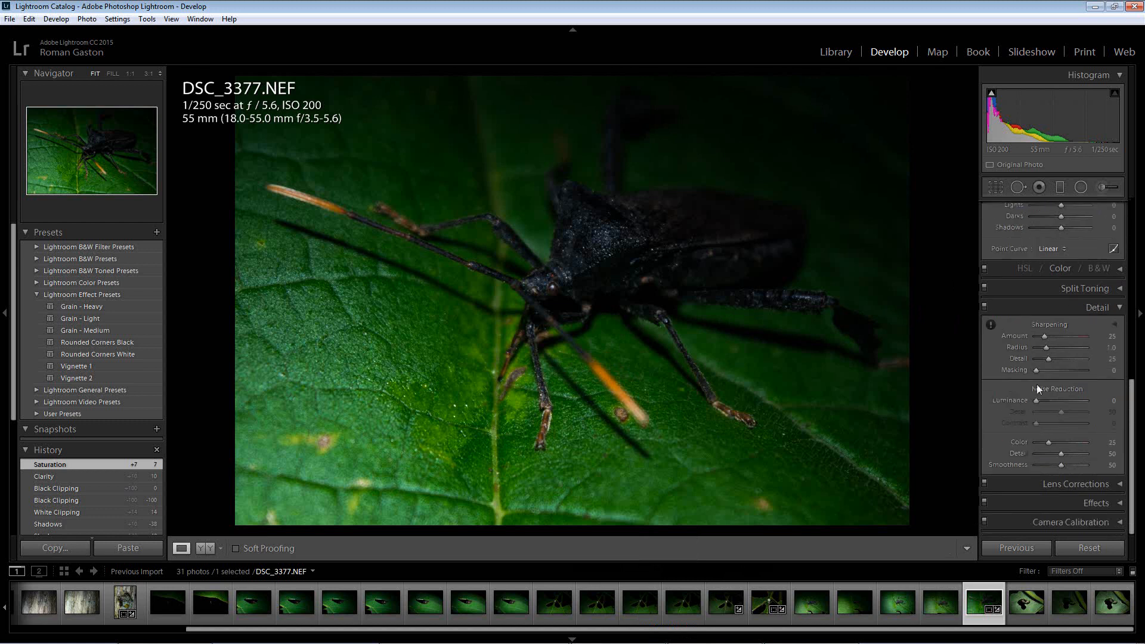
drag(1045, 337, 1127, 352)
drag(1053, 349, 1007, 344)
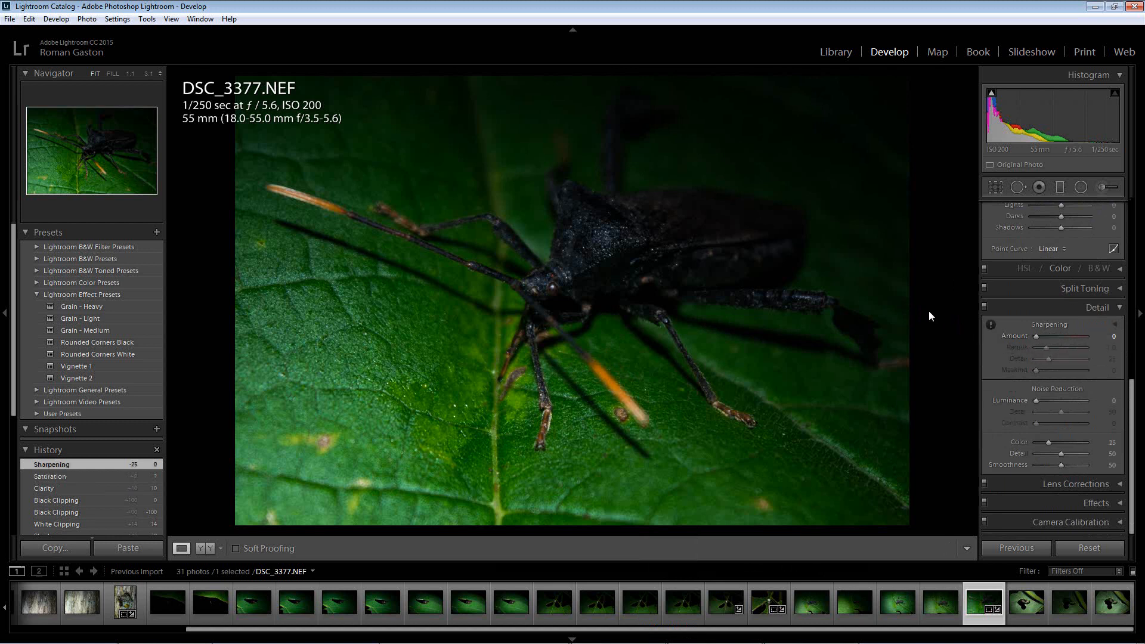
key(ctrl+z)
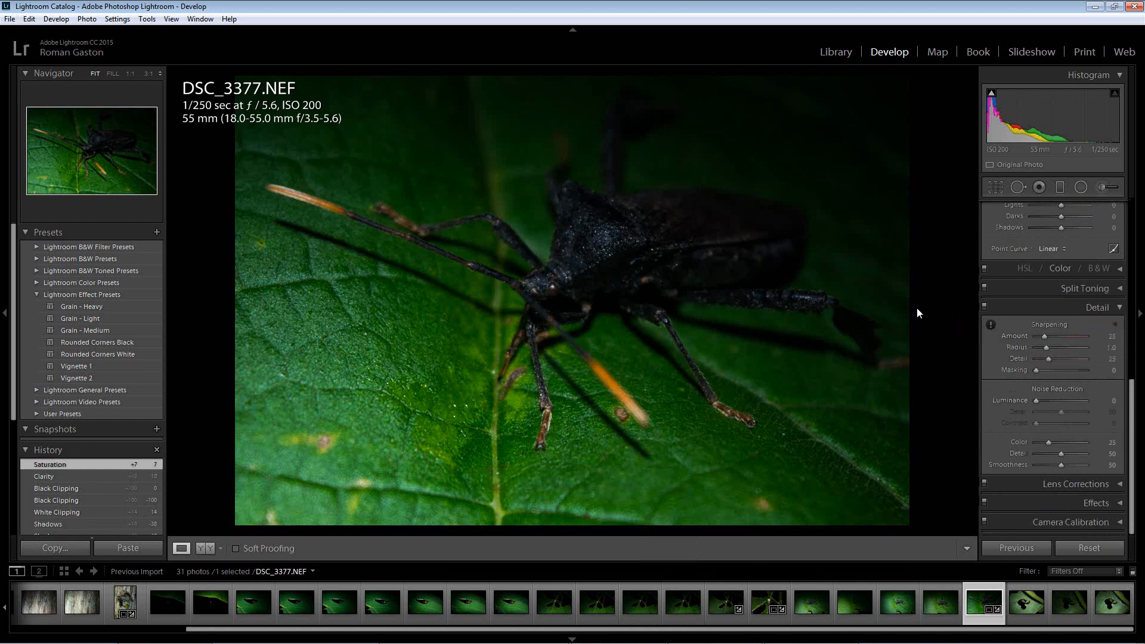
- Export the developed DSC_3377.NEF to the hard drive
right_click(582, 249)
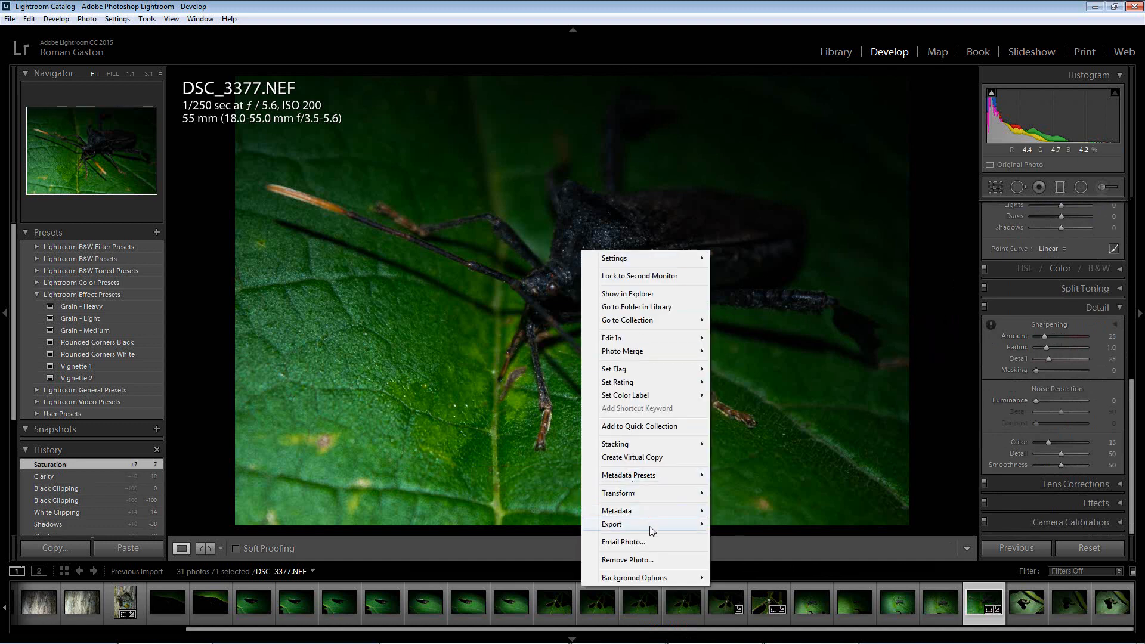
mouse_move(649, 524)
click(745, 525)
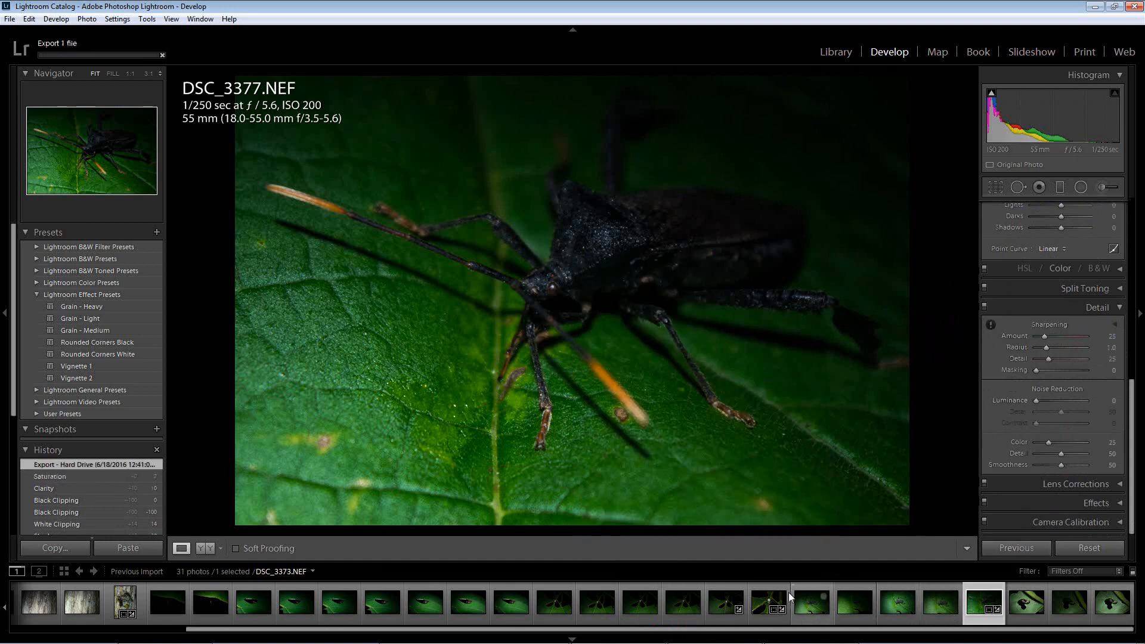
- Compare the focus and exposure of the two bugs at 1:1 in DSC_3378.NEF, DSC_3379.NEF and DSC_3380.NEF
click(1019, 616)
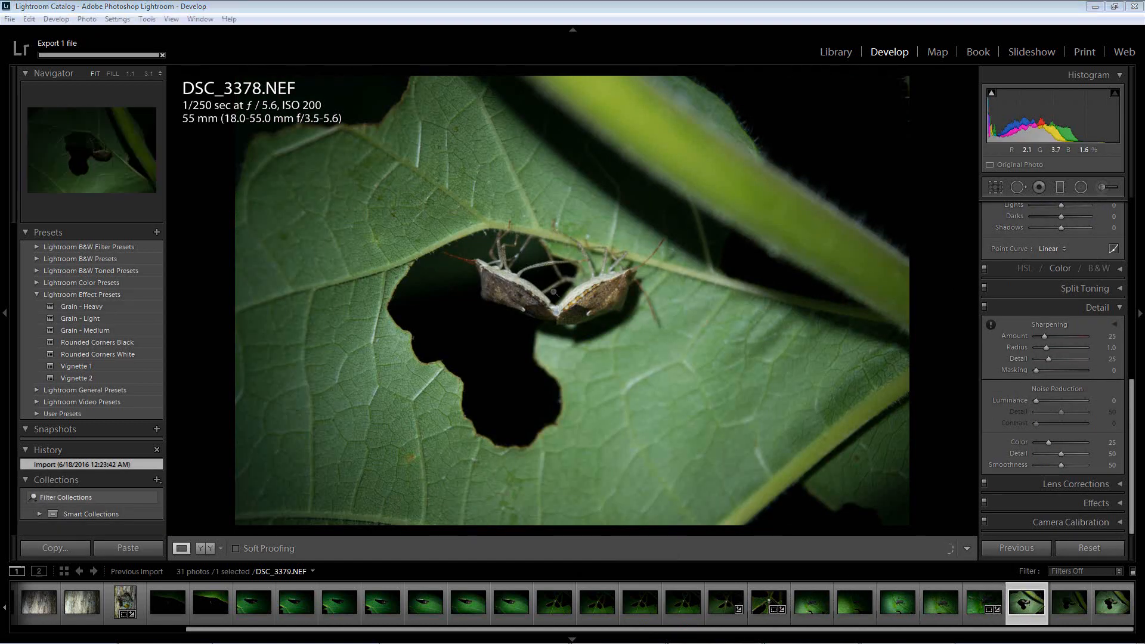
click(557, 291)
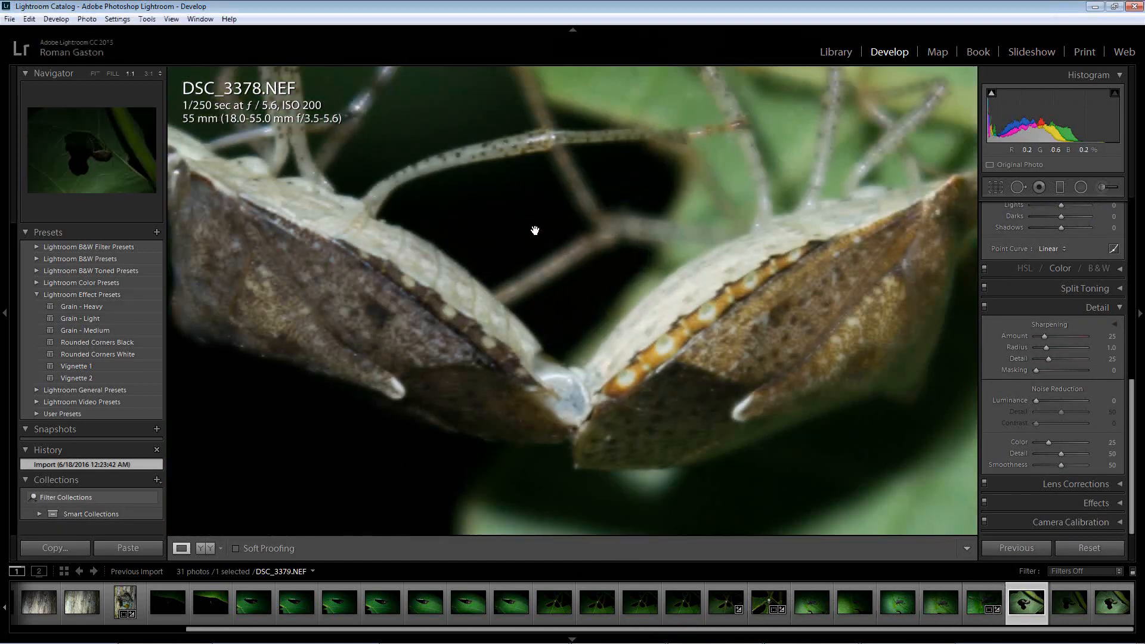
drag(524, 235, 478, 276)
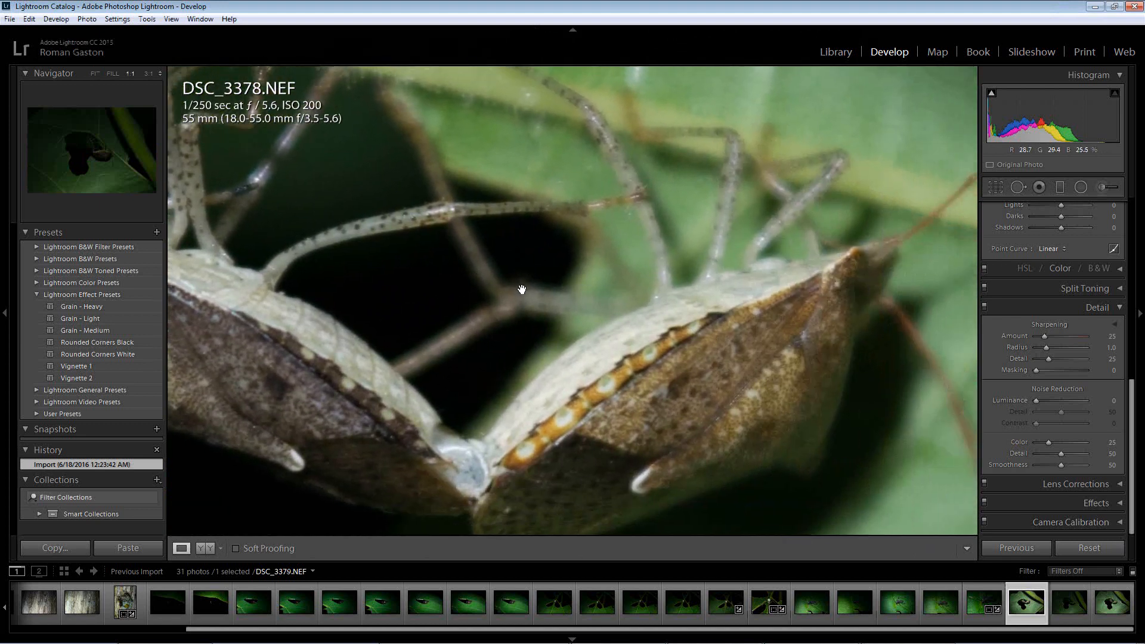
drag(458, 331, 643, 307)
click(643, 307)
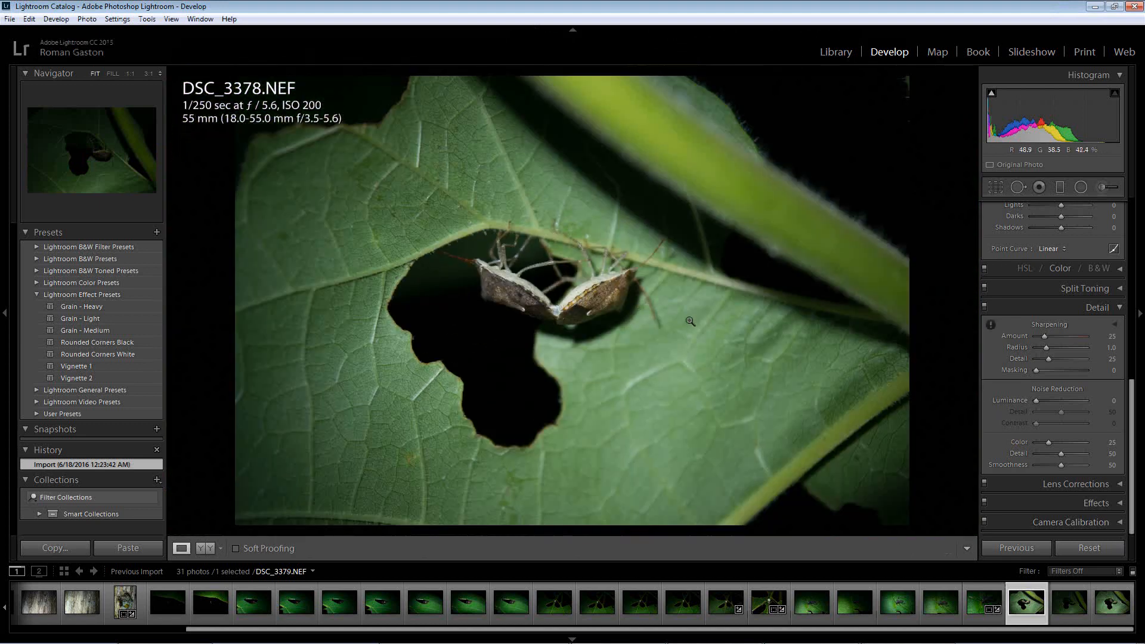
click(1069, 609)
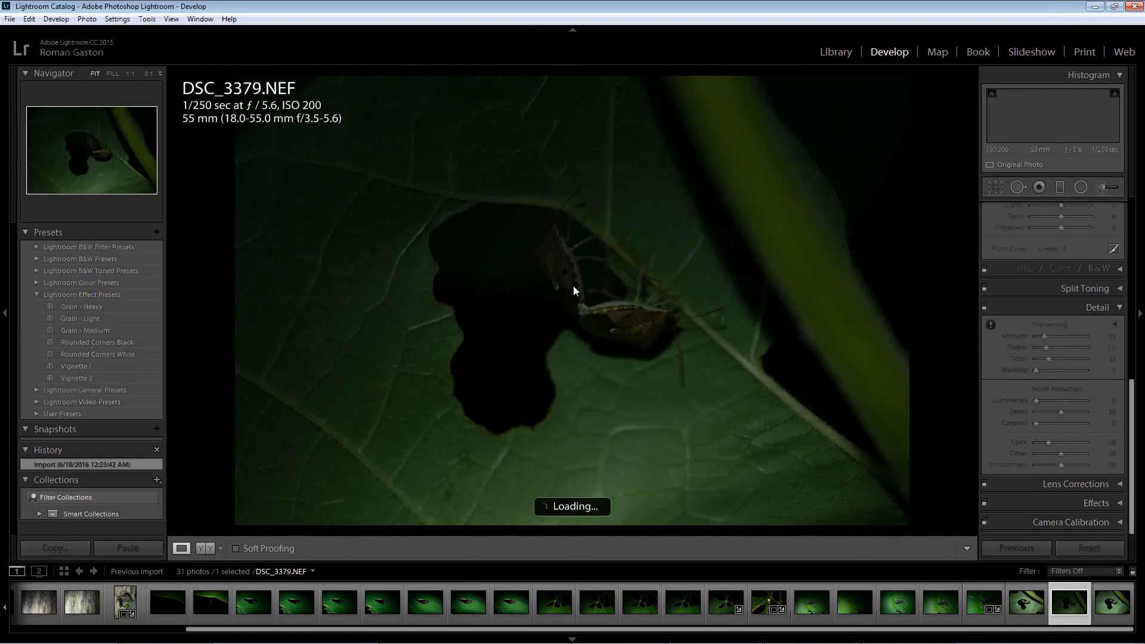
click(596, 288)
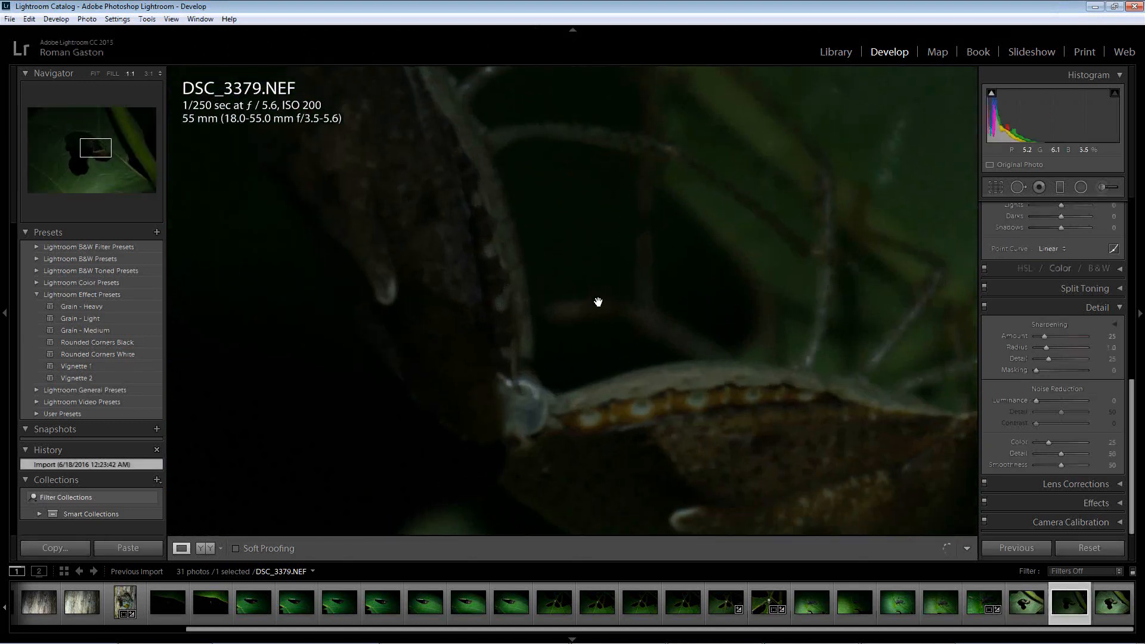
click(602, 302)
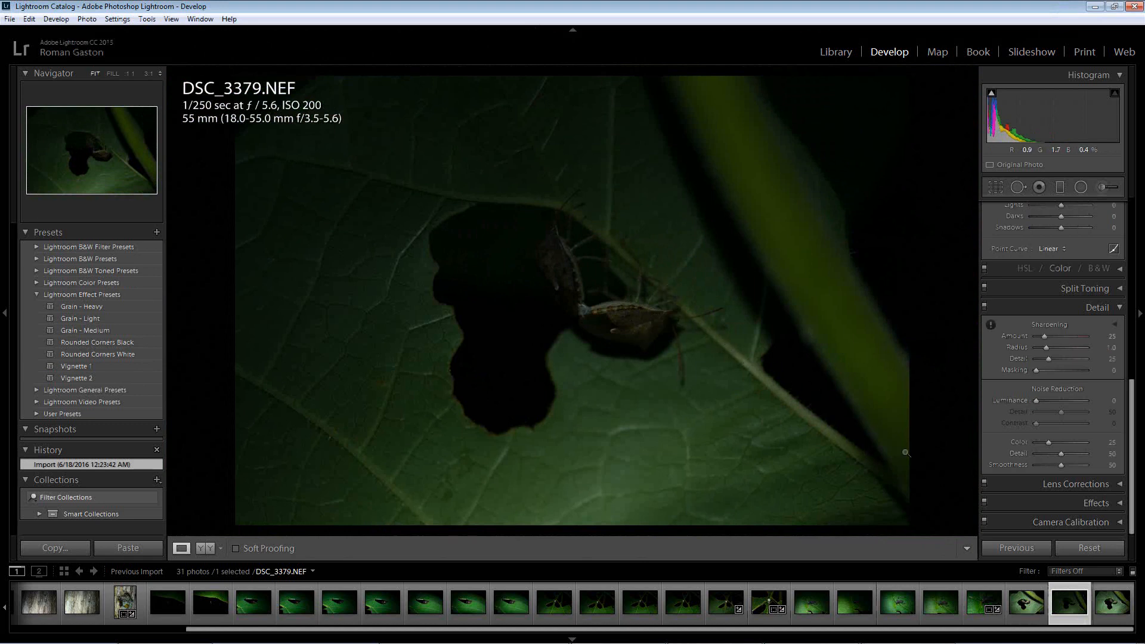
click(1093, 603)
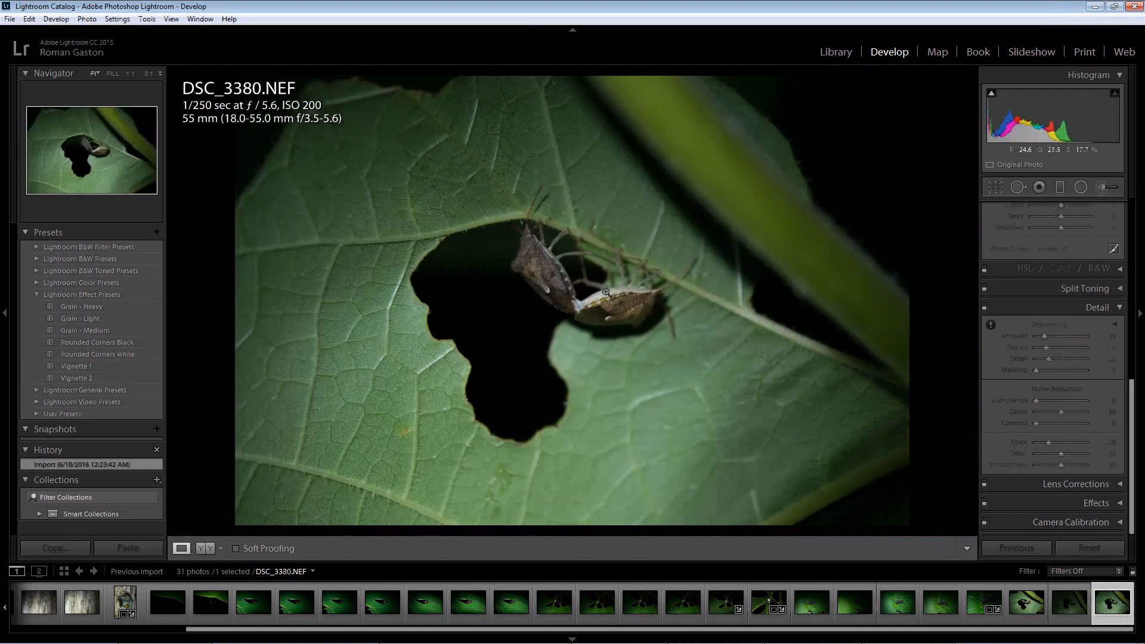
click(591, 294)
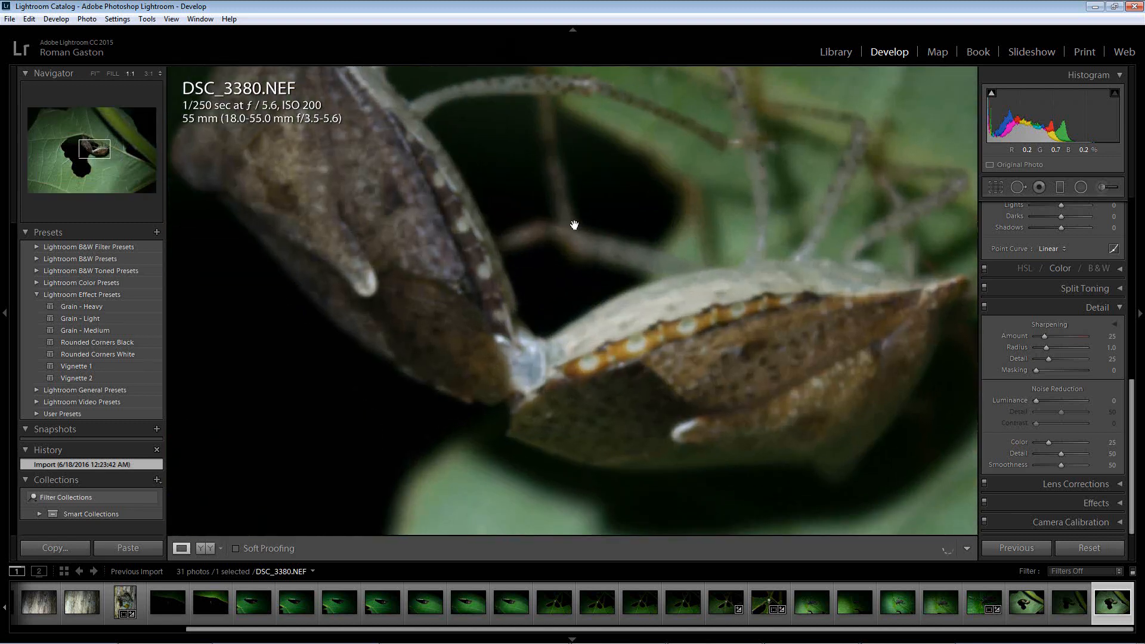
drag(574, 237, 649, 358)
- Return to DSC_3378.NEF and crop it around the two bugs at the original aspect ratio
click(1023, 609)
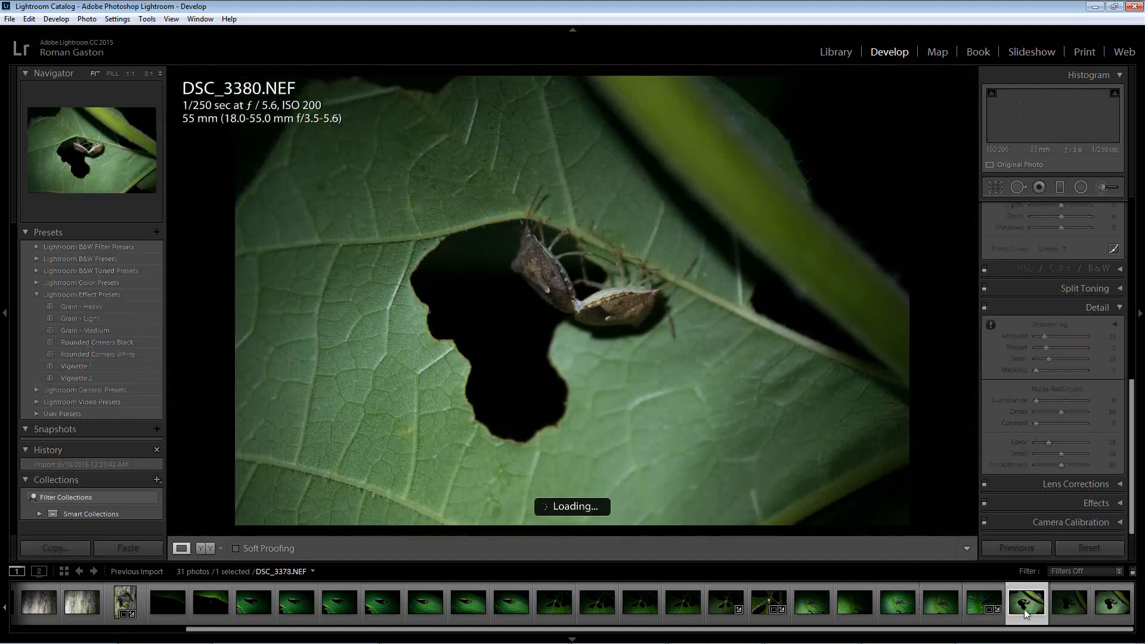
click(599, 289)
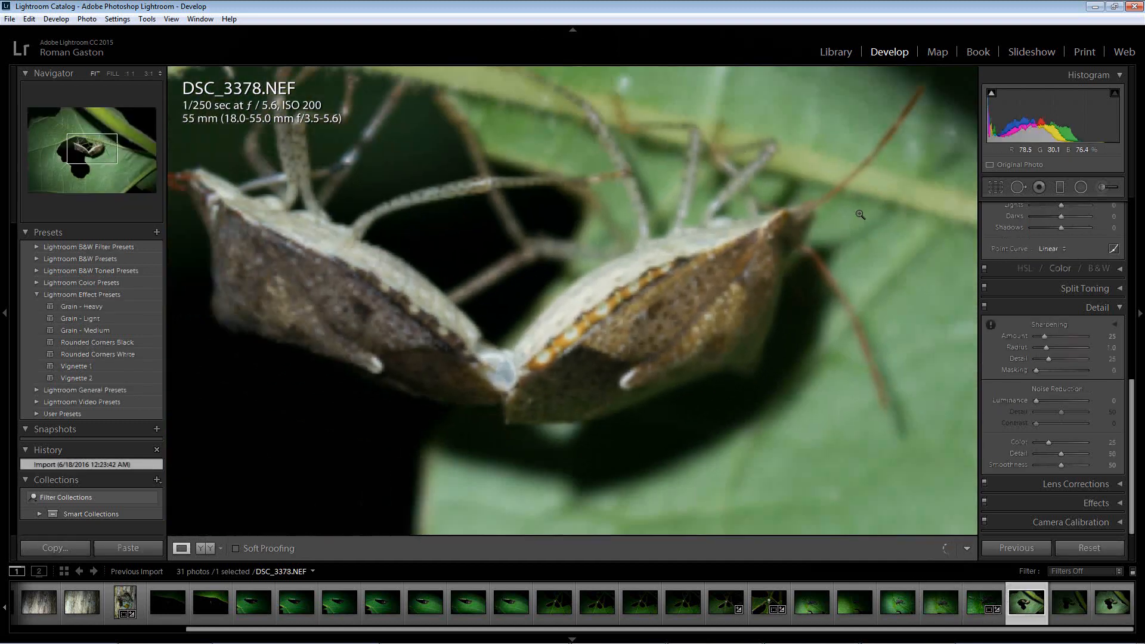
click(600, 289)
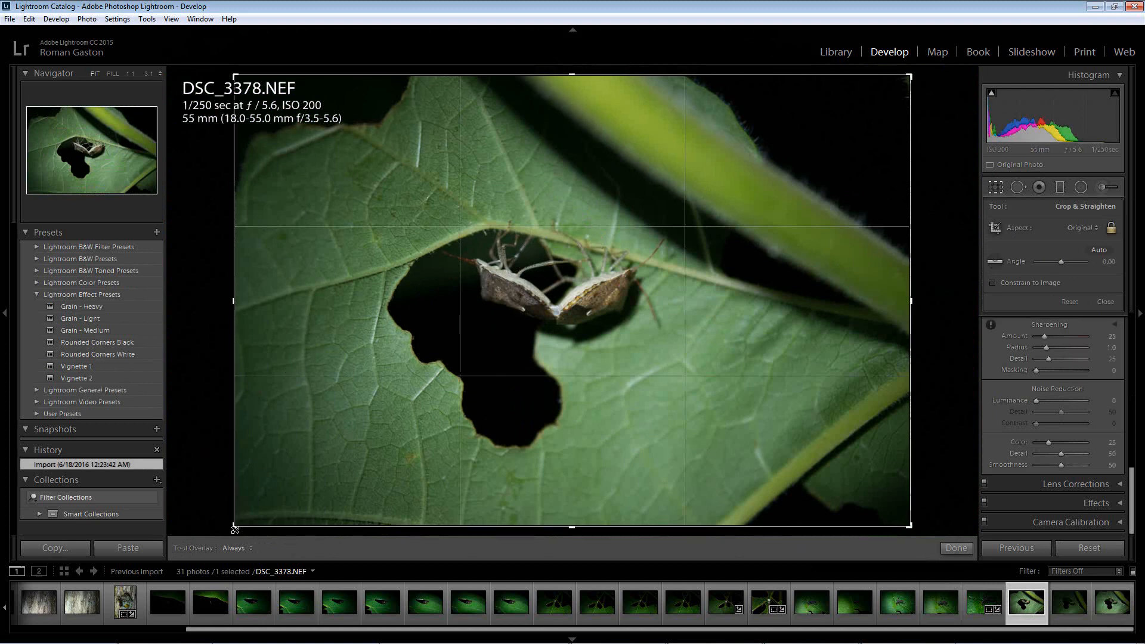
drag(234, 525, 599, 285)
drag(533, 337, 735, 245)
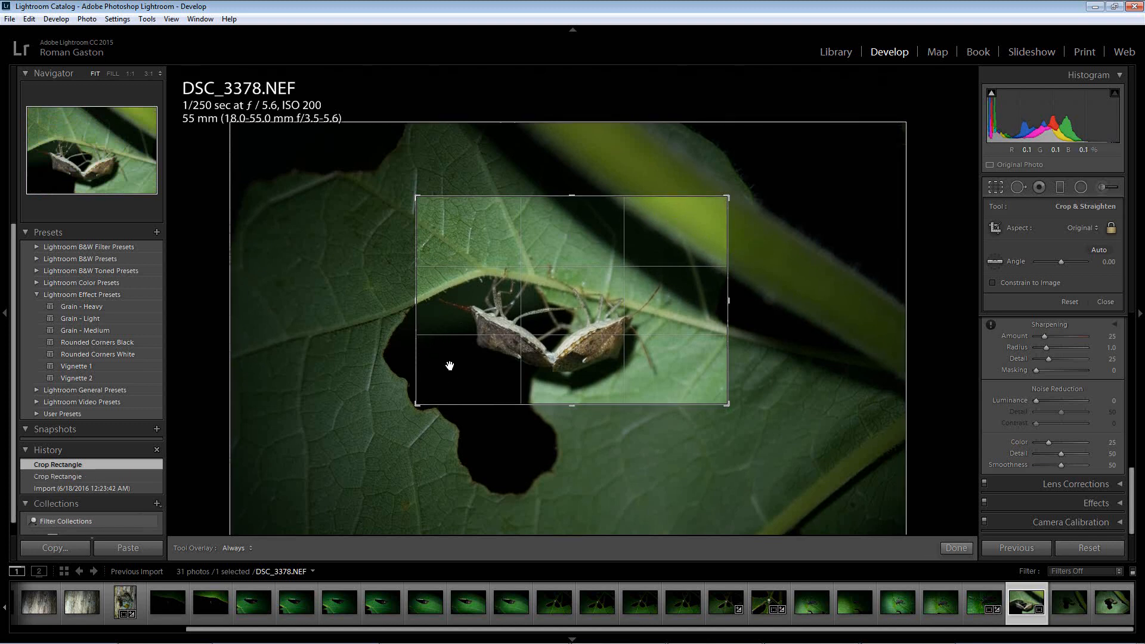
drag(659, 254, 655, 252)
key(Return)
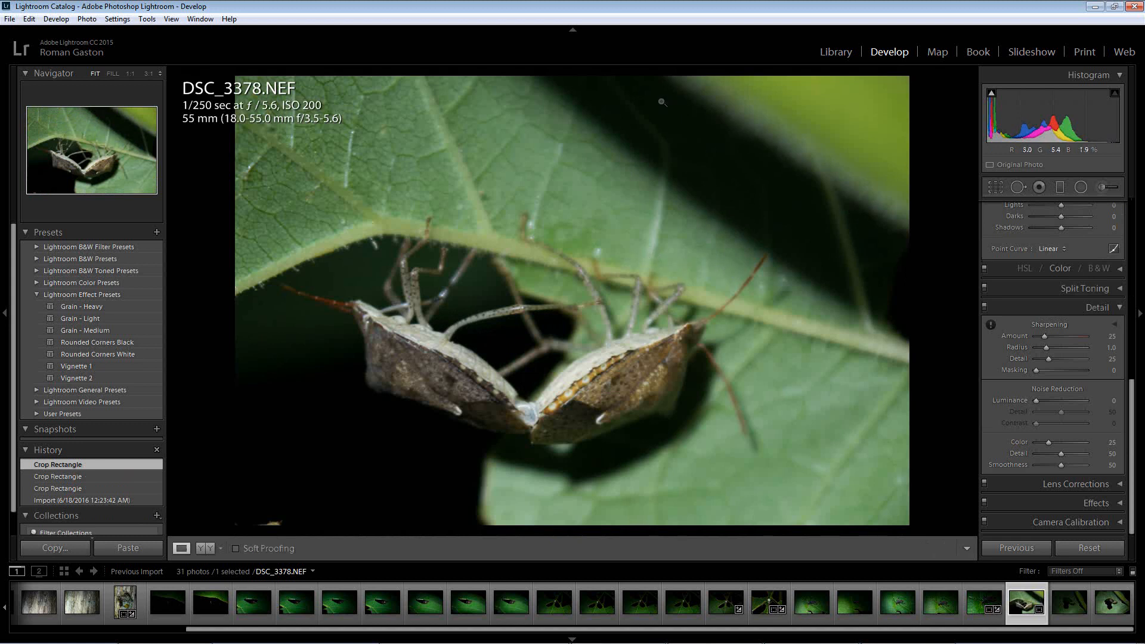
- Set Contrast to +74, Exposure to -0.36 and Clarity to +38 on the cropped photo of the two bugs
scroll(986, 288, up, 7)
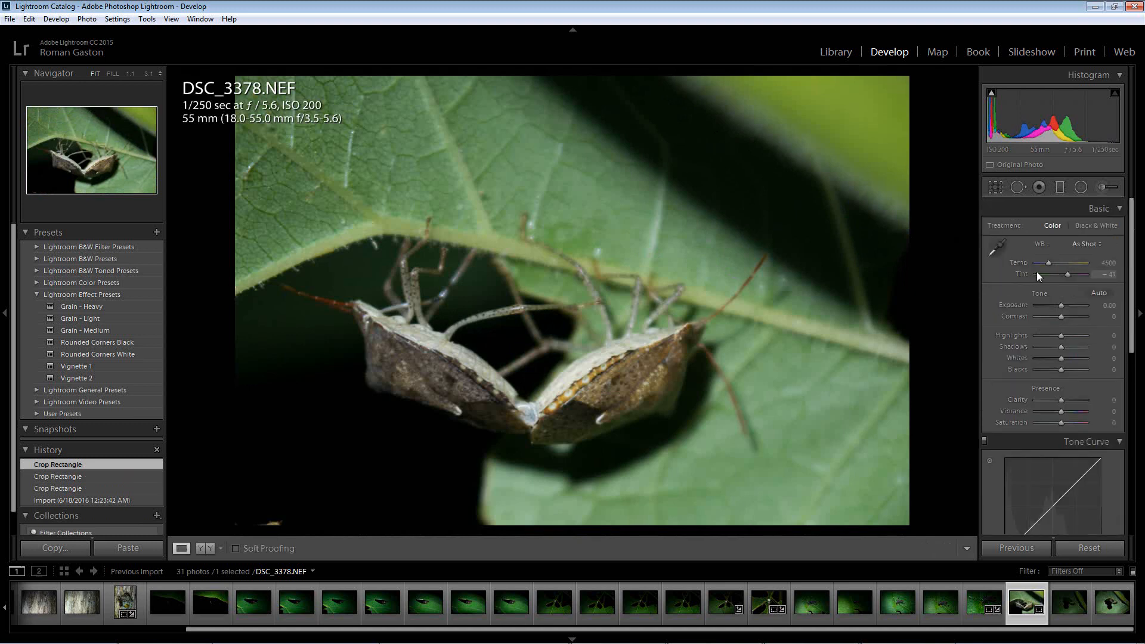
drag(1060, 315, 1080, 321)
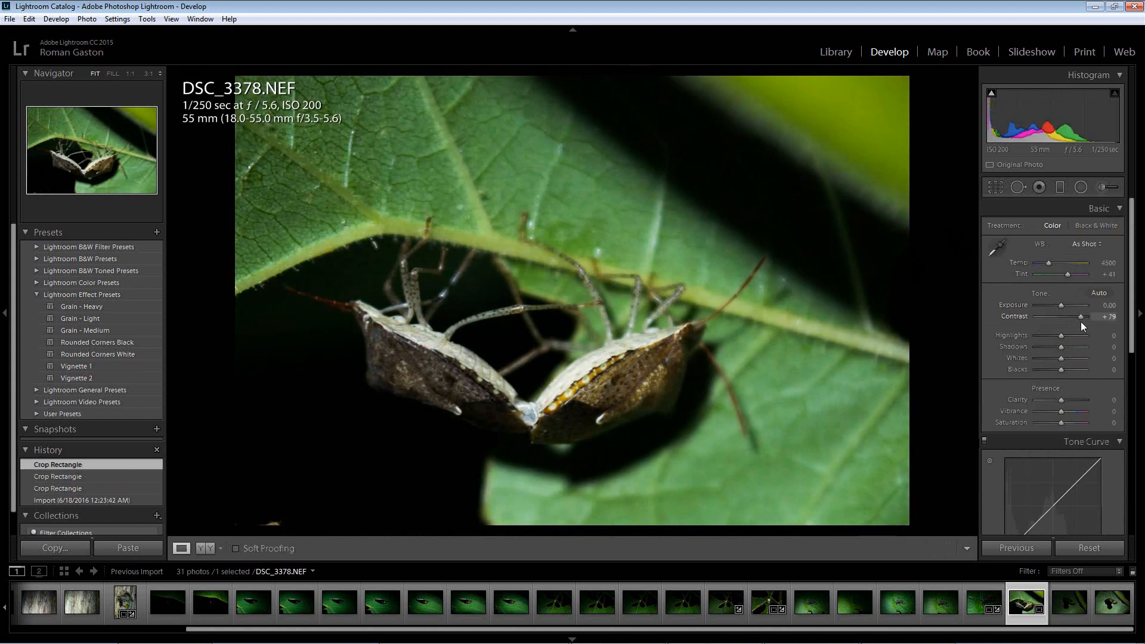
drag(1079, 321, 1078, 320)
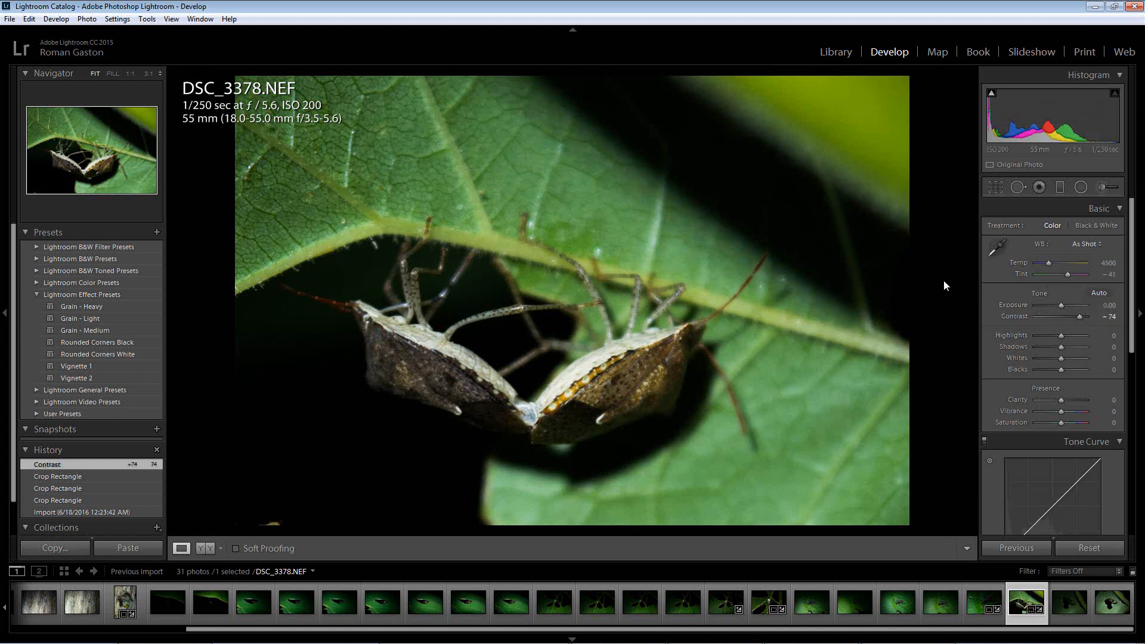
drag(1066, 306, 1060, 306)
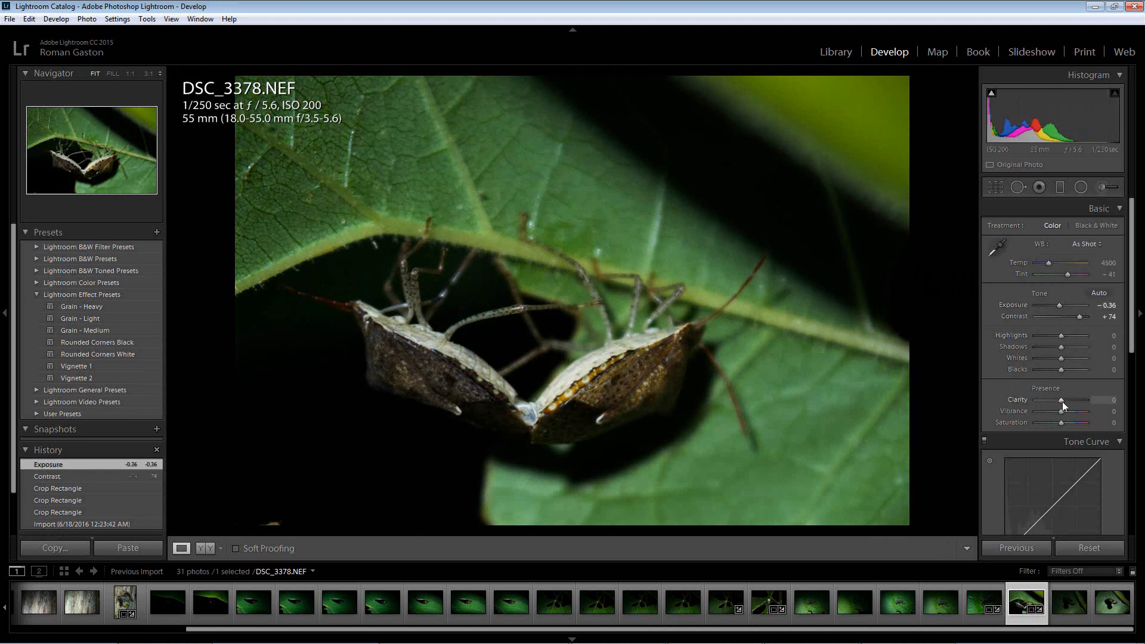
drag(1063, 403, 1067, 403)
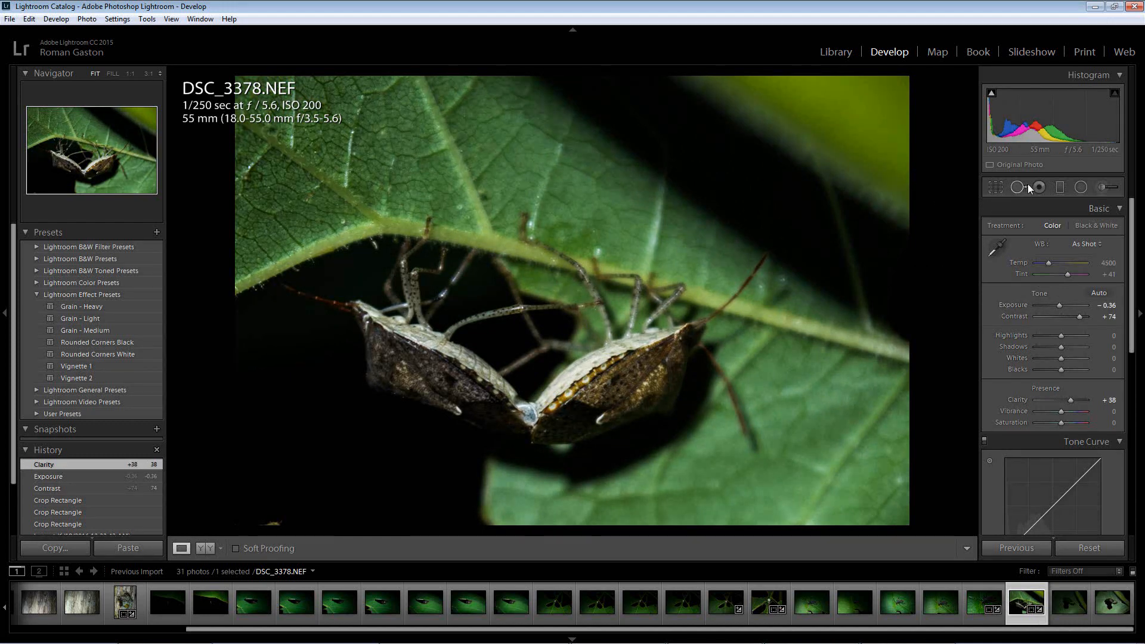
- Tighten the crop of DSC_3378.NEF at the original aspect ratio and reposition it so both bugs sit centred with antennae inside the frame
click(994, 188)
drag(728, 197, 703, 212)
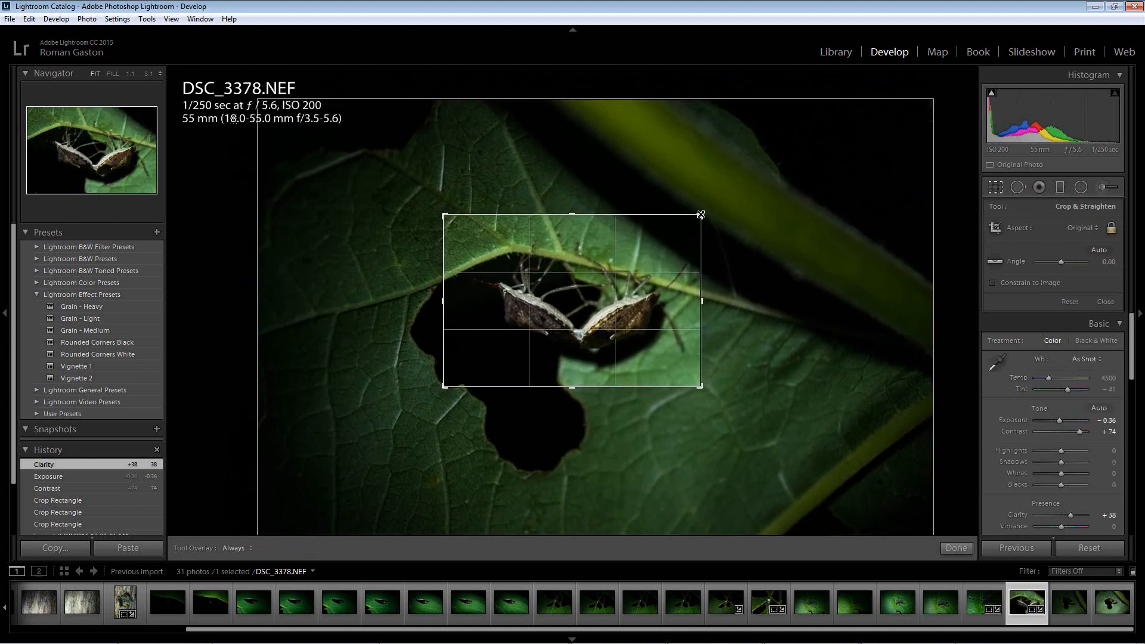
key(Return)
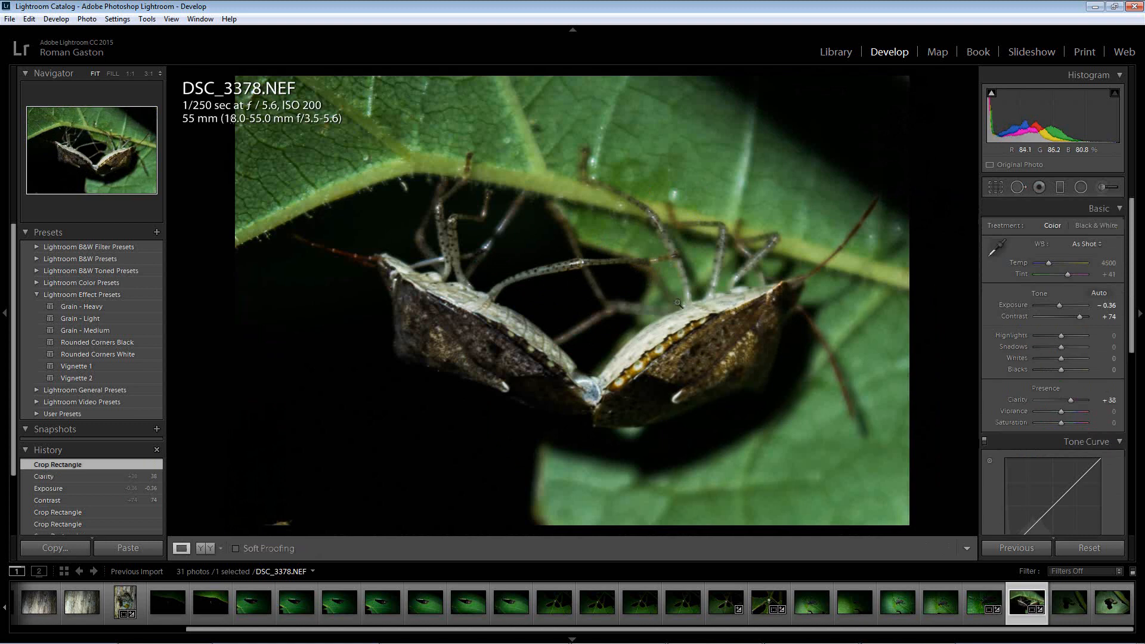
click(994, 188)
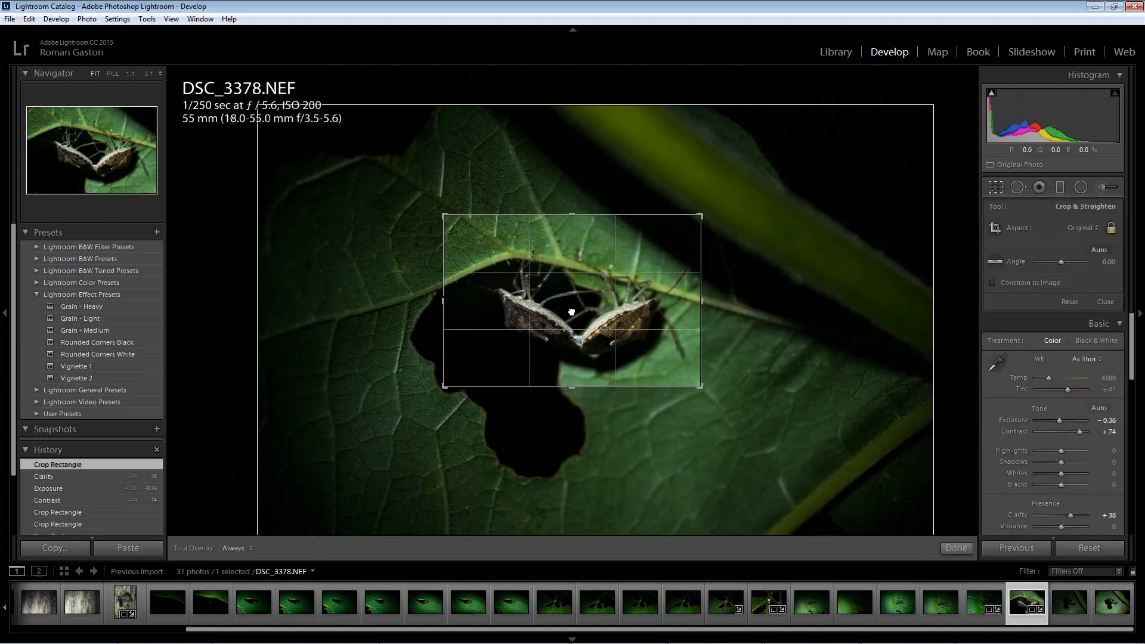
drag(571, 312, 571, 305)
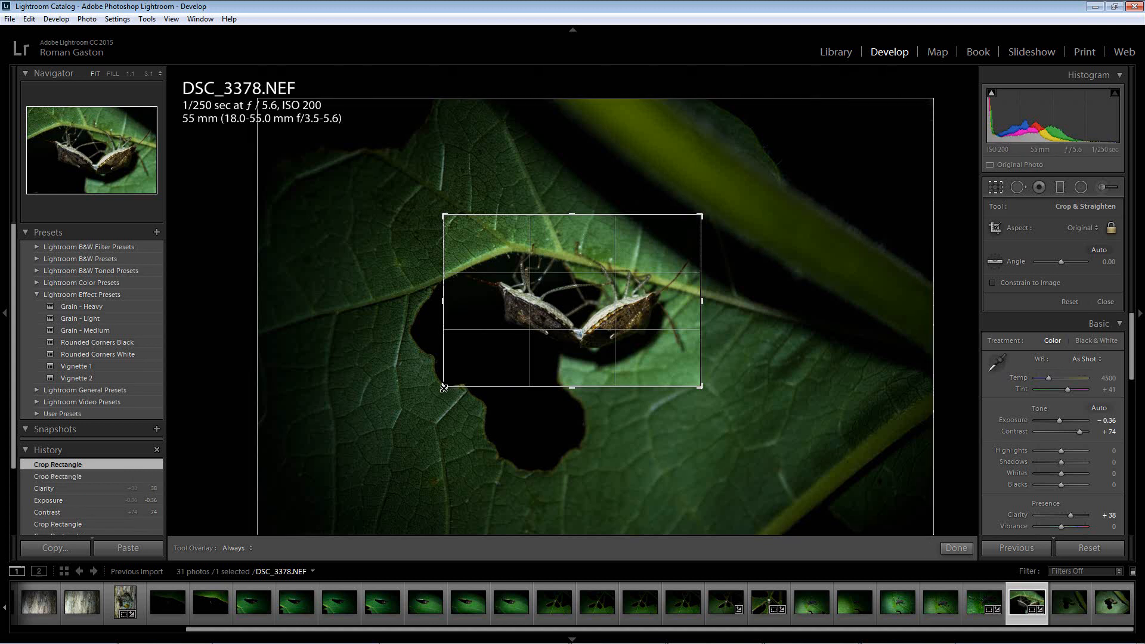
drag(443, 388, 455, 381)
drag(574, 313, 582, 307)
key(Return)
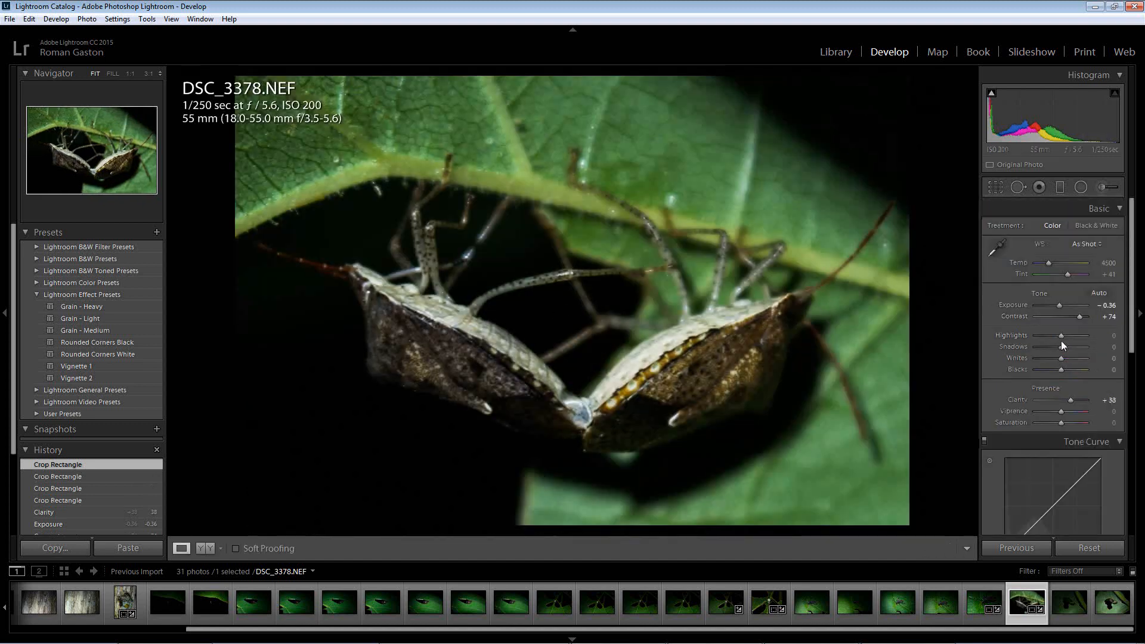
- Set Shadows to -10 and Blacks to -5 on DSC_3378.NEF, keeping Highlights at 0
drag(1061, 336, 1061, 338)
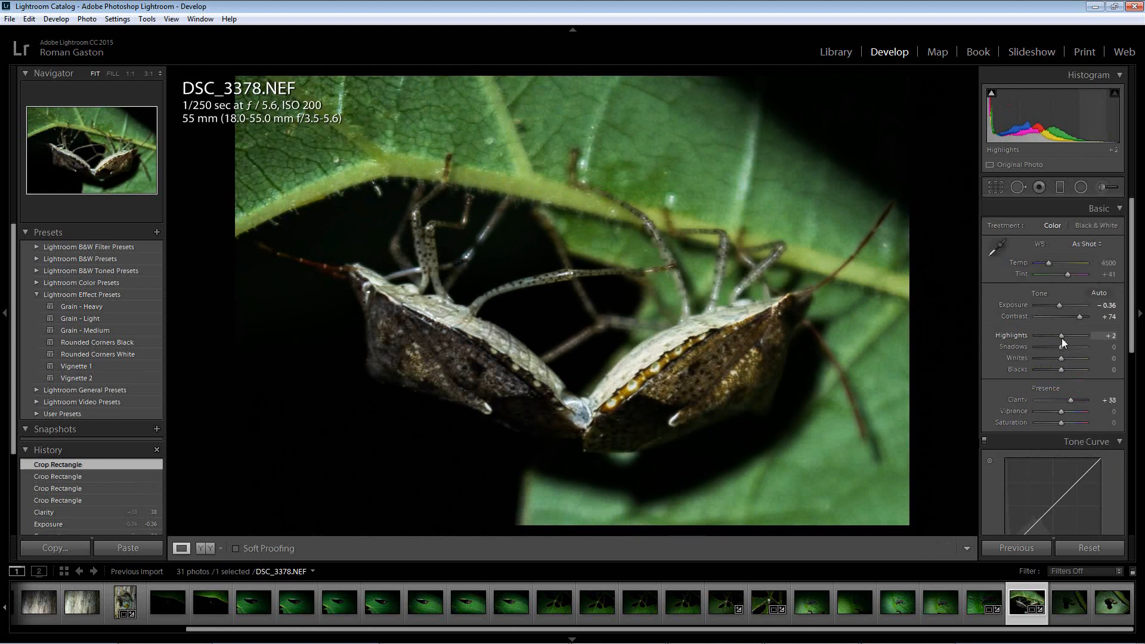
double_click(1061, 337)
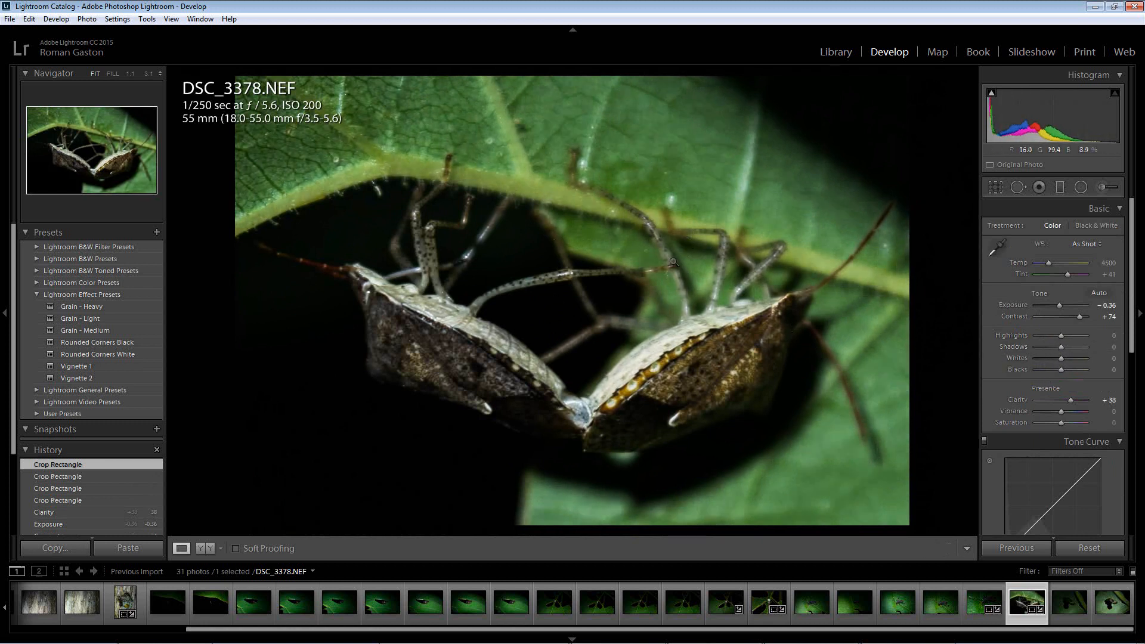
scroll(1017, 374, down, 3)
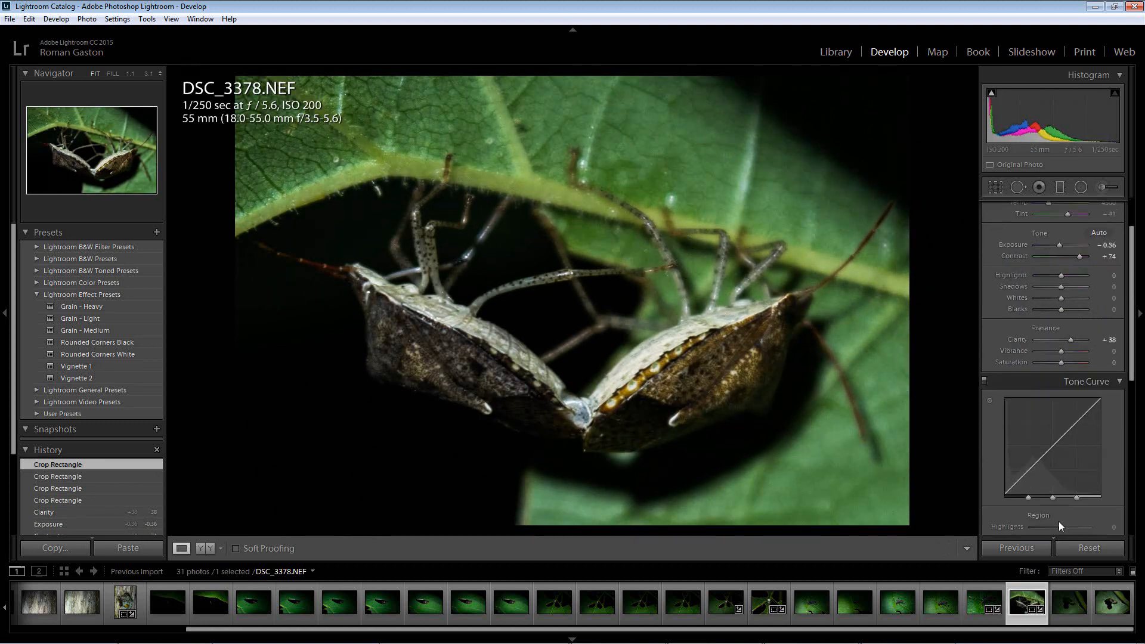
scroll(1022, 305, up, 3)
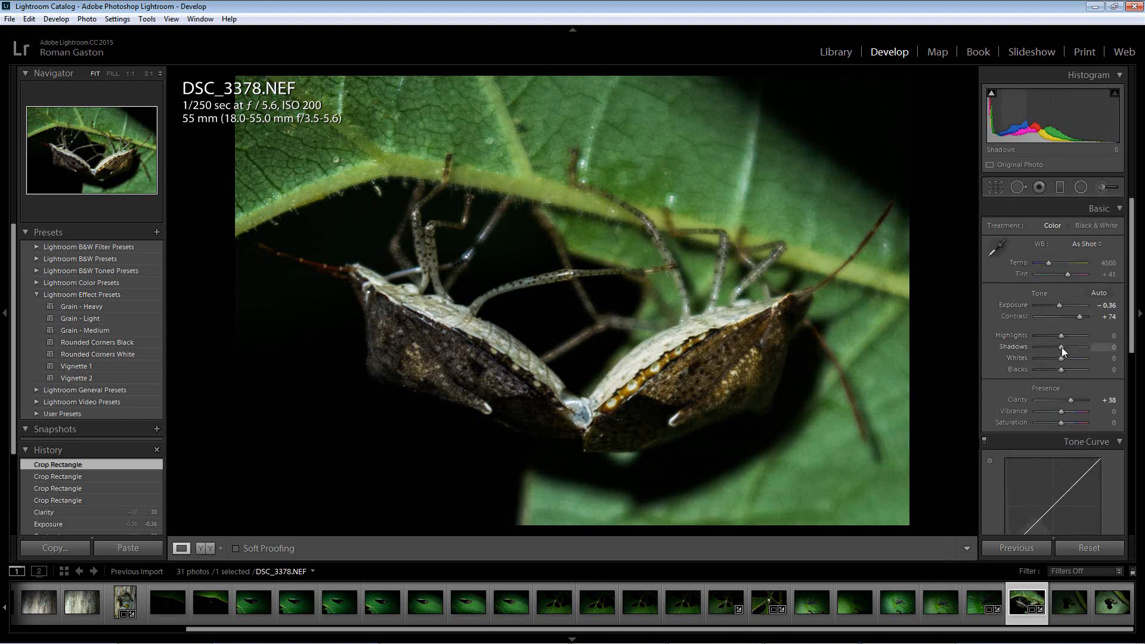
drag(1060, 347, 1059, 347)
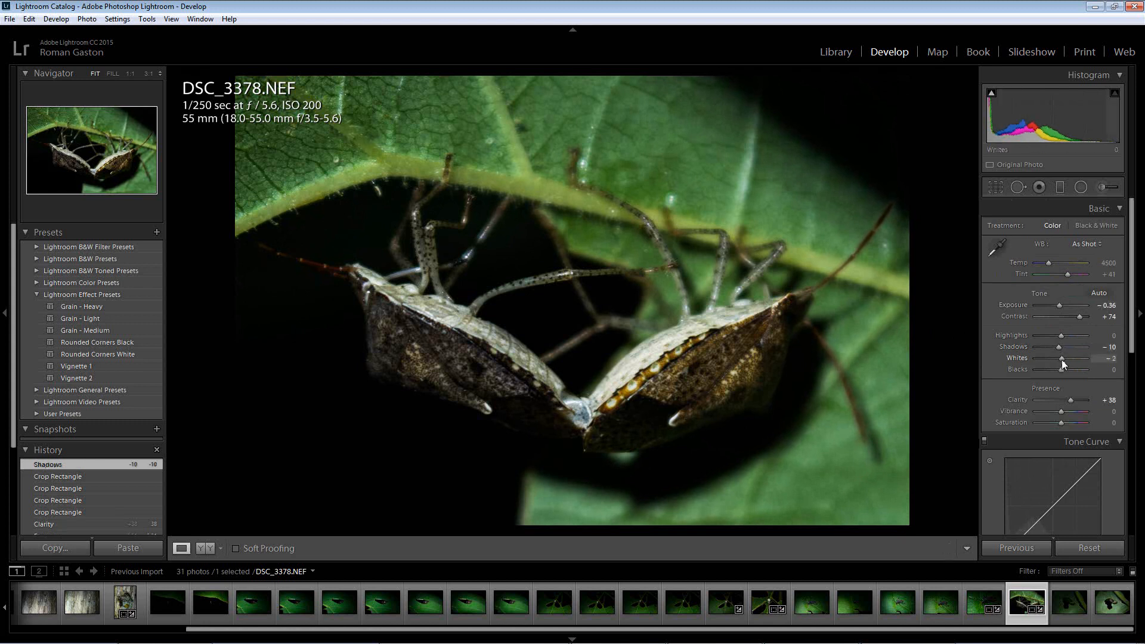
mouse_move(1055, 359)
mouse_down()
mouse_move(1032, 360)
mouse_move(1103, 374)
mouse_move(1038, 369)
mouse_move(1071, 378)
mouse_move(1060, 369)
mouse_up()
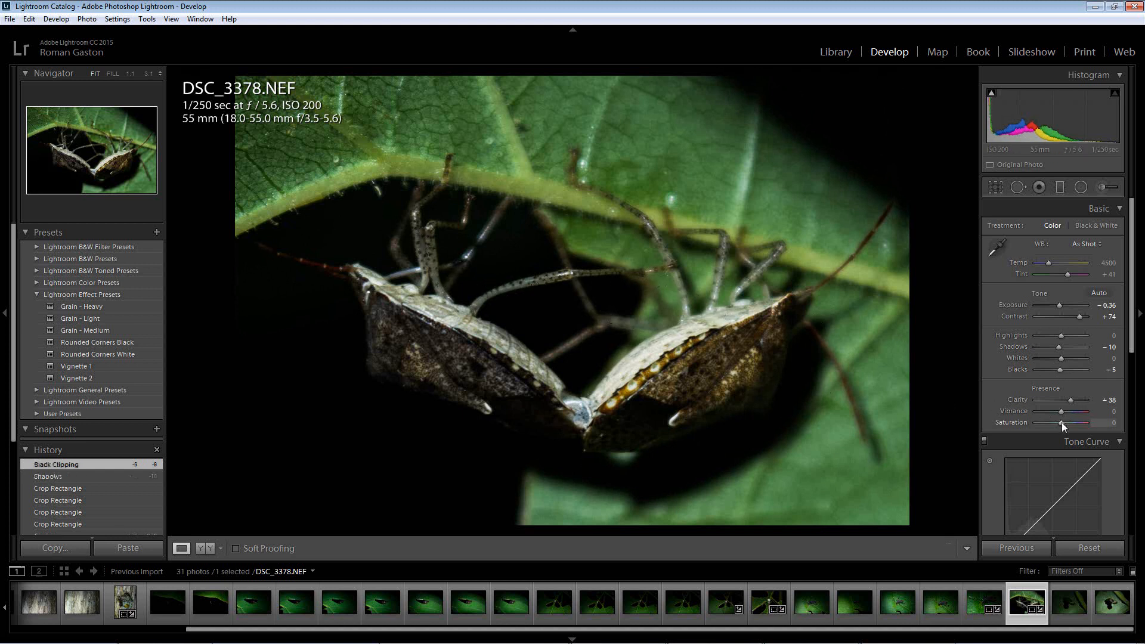
- Set Saturation to +19 and Vibrance to +7 on the photo of the two bugs
mouse_move(1063, 423)
mouse_down()
mouse_move(1101, 424)
mouse_move(1067, 423)
mouse_up()
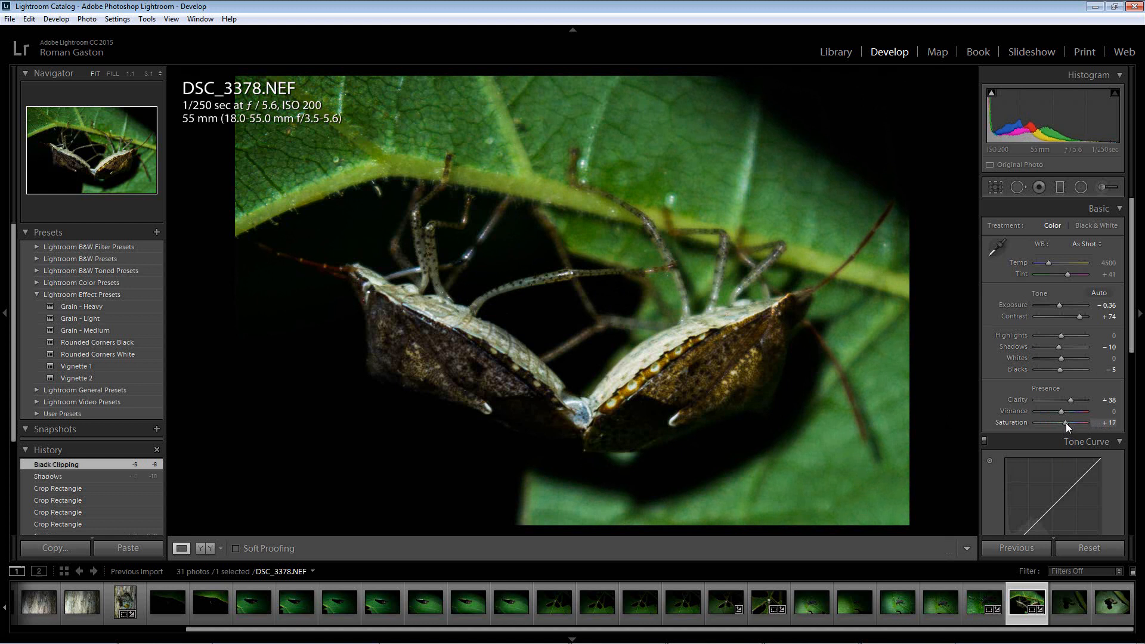
drag(1064, 423, 1067, 423)
drag(1066, 420, 1066, 421)
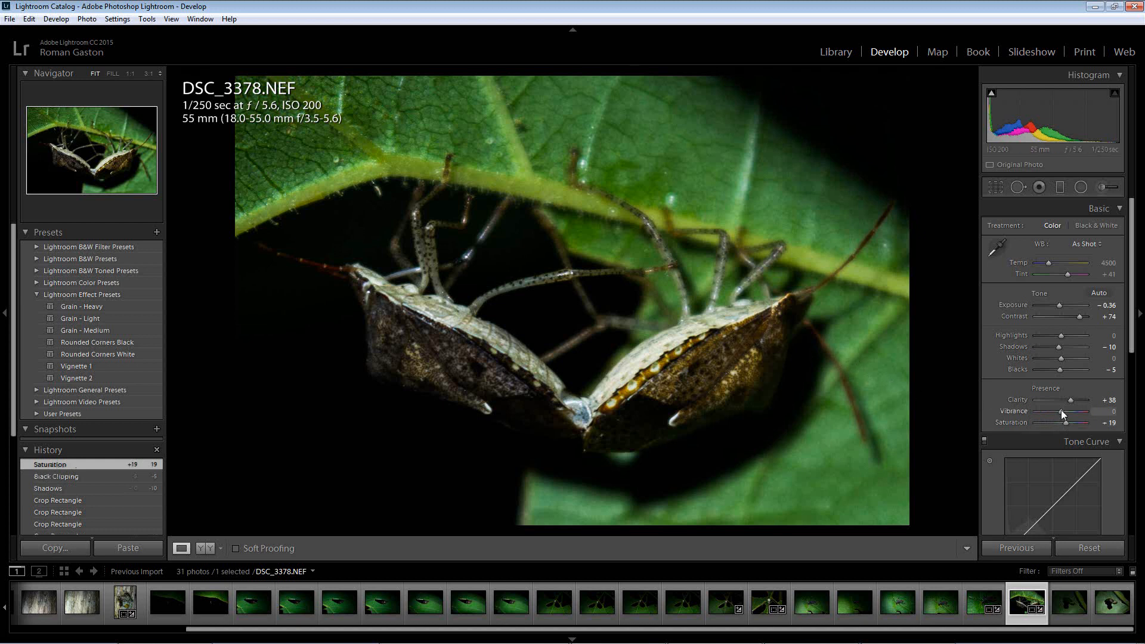
drag(1061, 410, 1061, 409)
drag(1062, 410, 1062, 410)
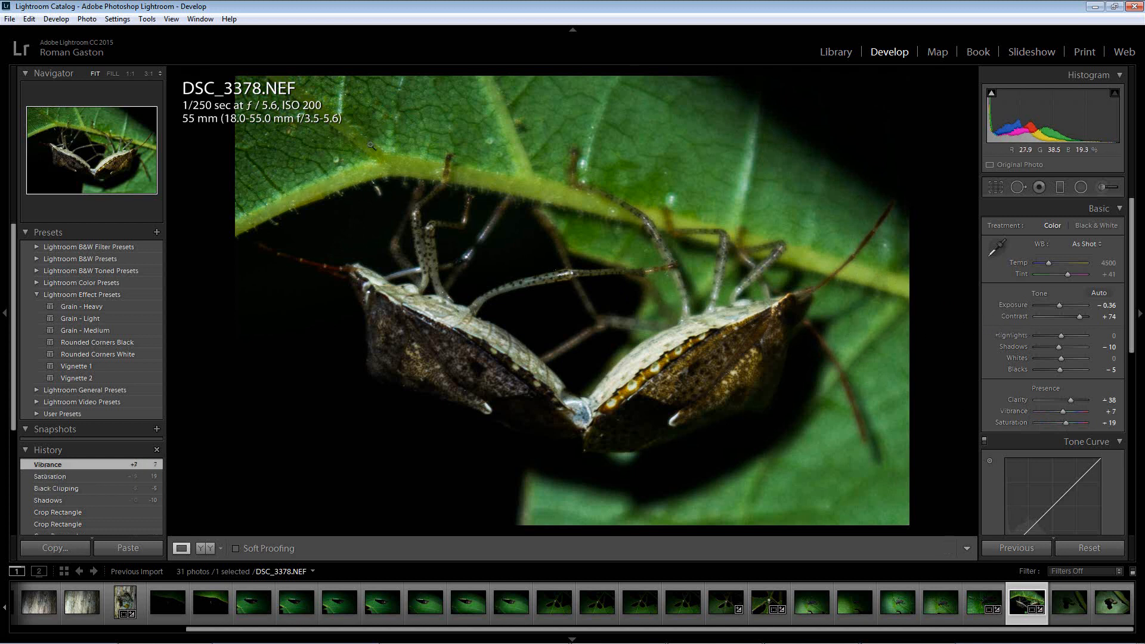
- Set the tone curve's Highlights region to -9 and the sharpening Amount to 150 on DSC_3378.NEF
scroll(992, 310, down, 5)
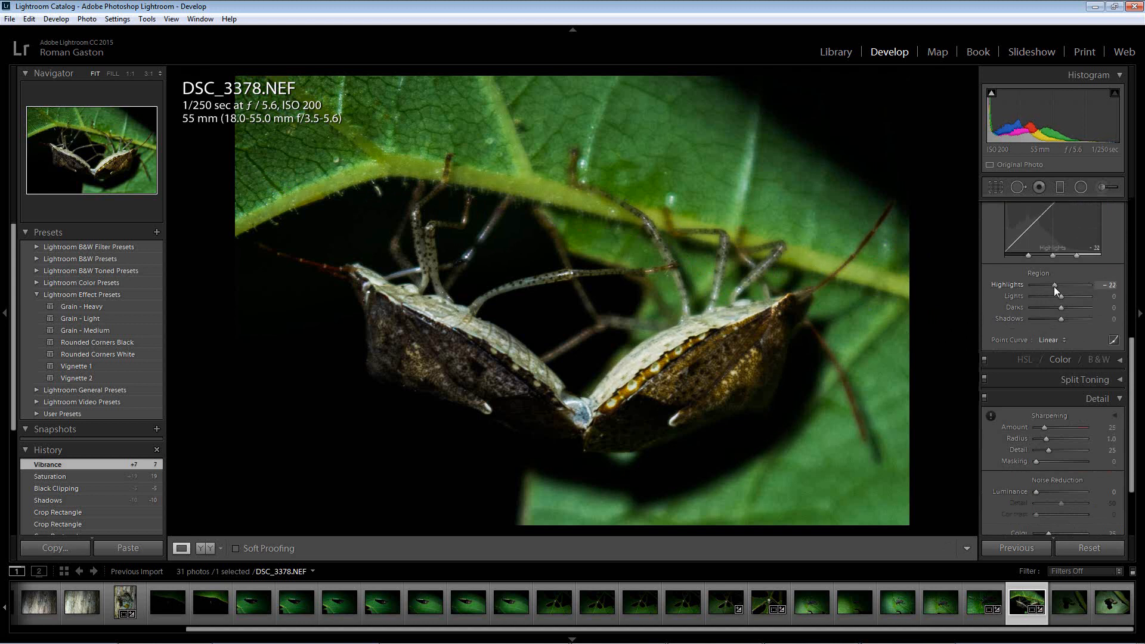
scroll(1054, 286, up, 4)
drag(1048, 289, 1057, 328)
drag(1057, 329, 1056, 329)
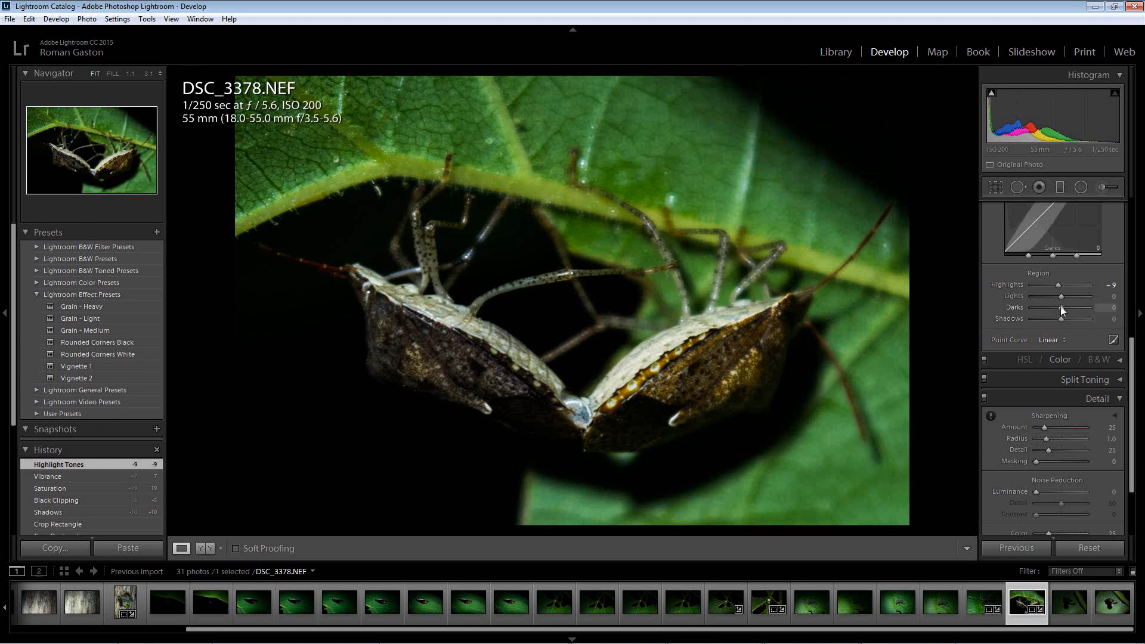
mouse_move(1059, 295)
mouse_down()
mouse_move(1028, 295)
mouse_move(1089, 311)
mouse_move(1062, 313)
mouse_up()
drag(1062, 313, 1060, 313)
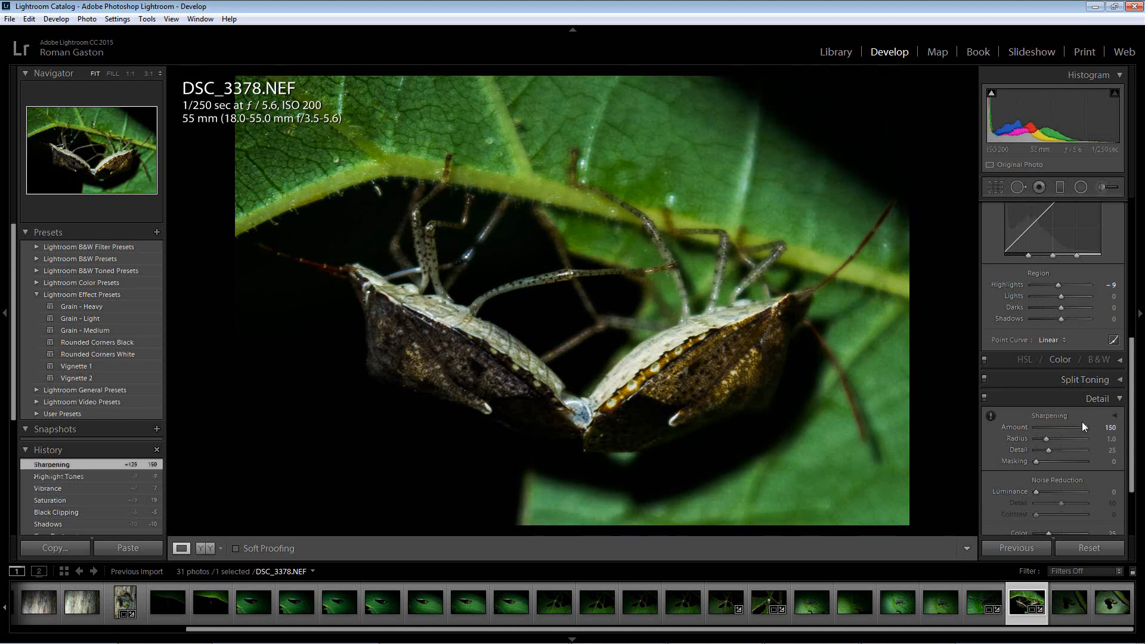
mouse_move(1085, 427)
mouse_down()
mouse_move(1018, 420)
mouse_move(1087, 429)
mouse_up()
scroll(1022, 453, down, 2)
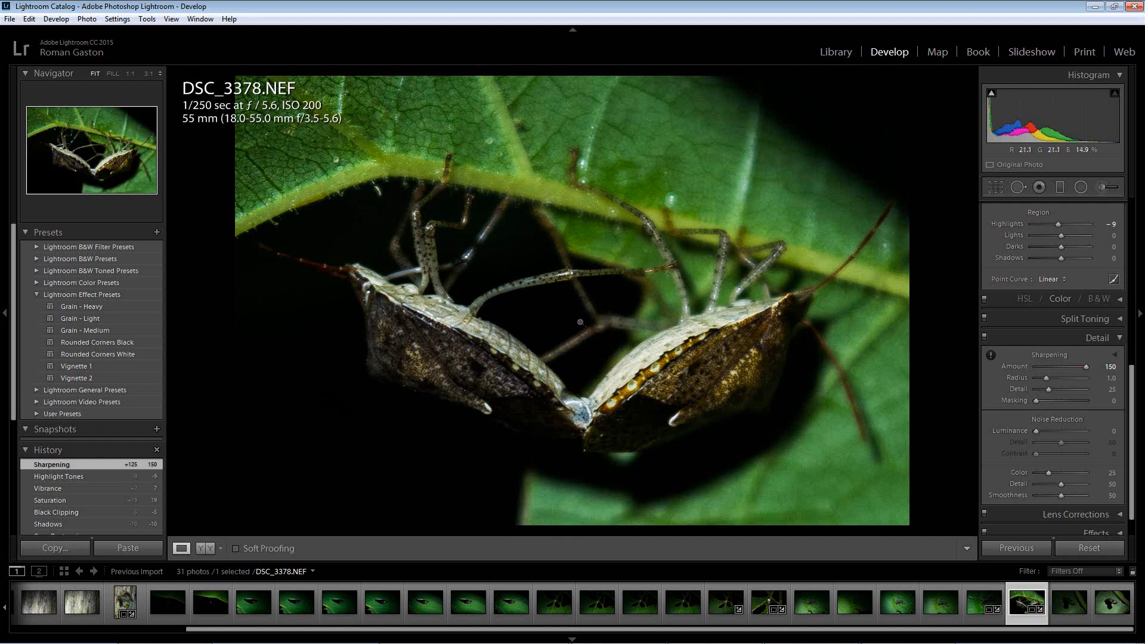
- Export DSC_3378.NEF with the JPEG HD user preset
right_click(552, 275)
mouse_move(647, 552)
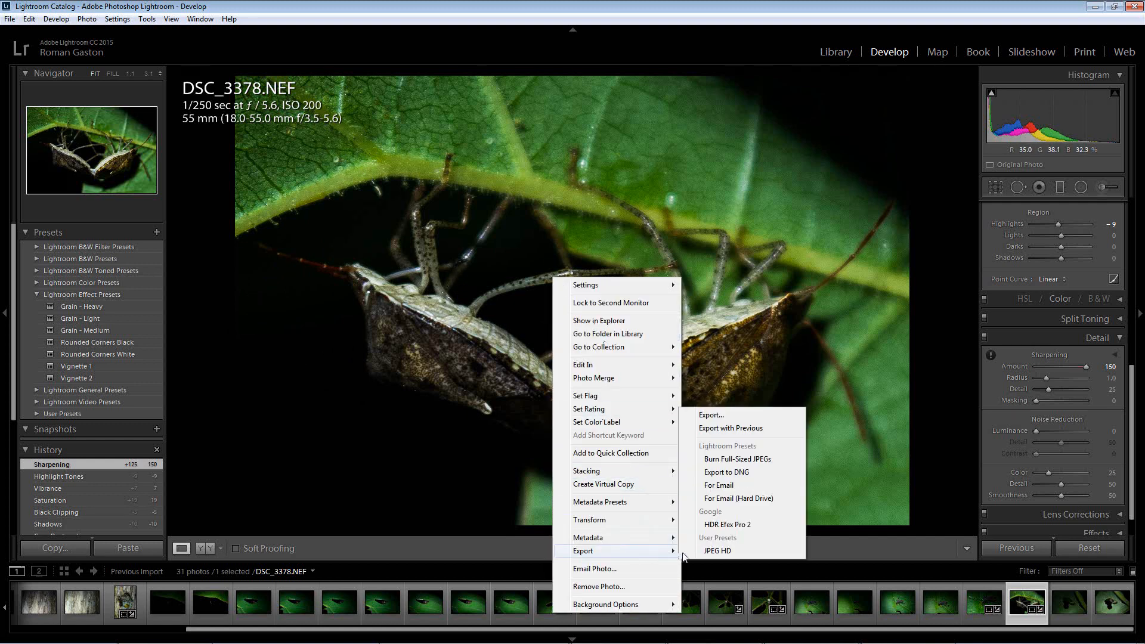
click(704, 552)
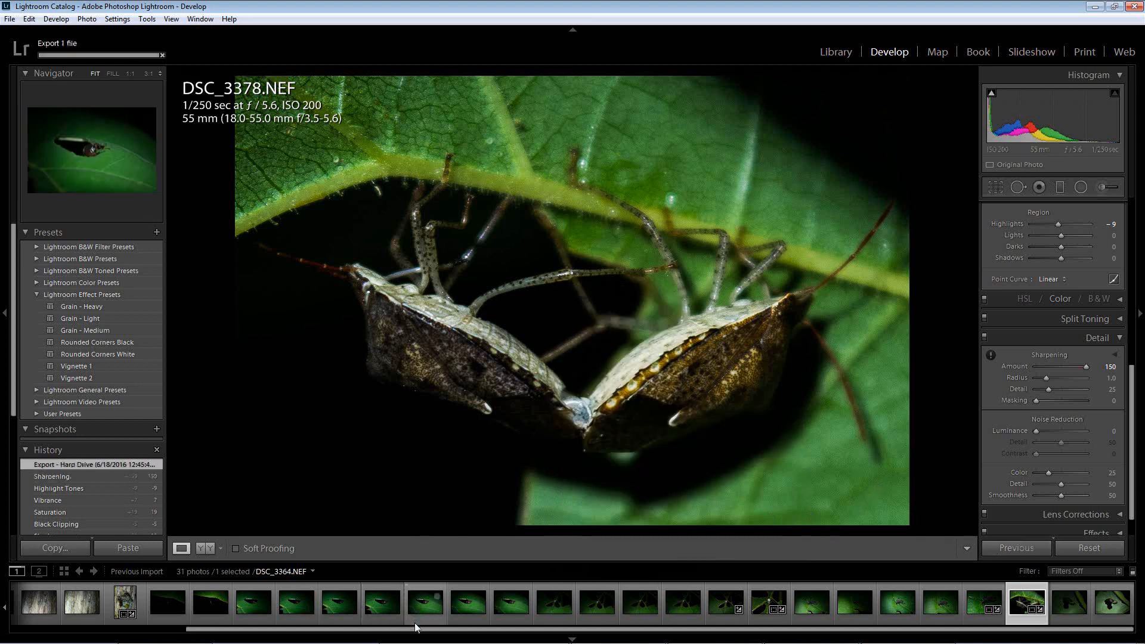
drag(416, 629, 199, 612)
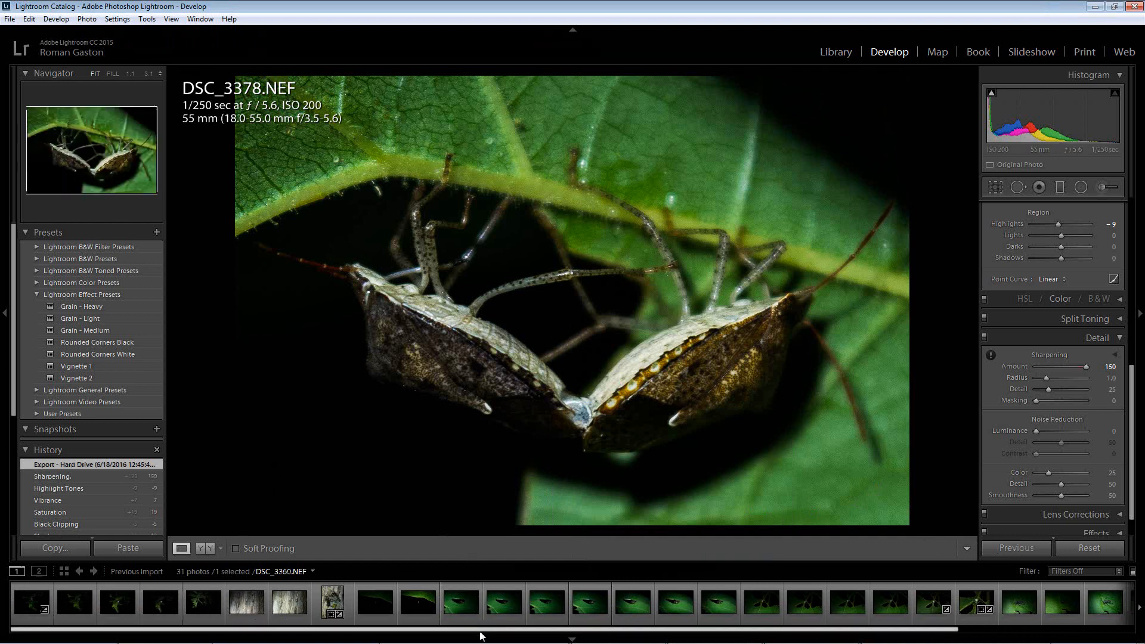
drag(477, 630, 726, 629)
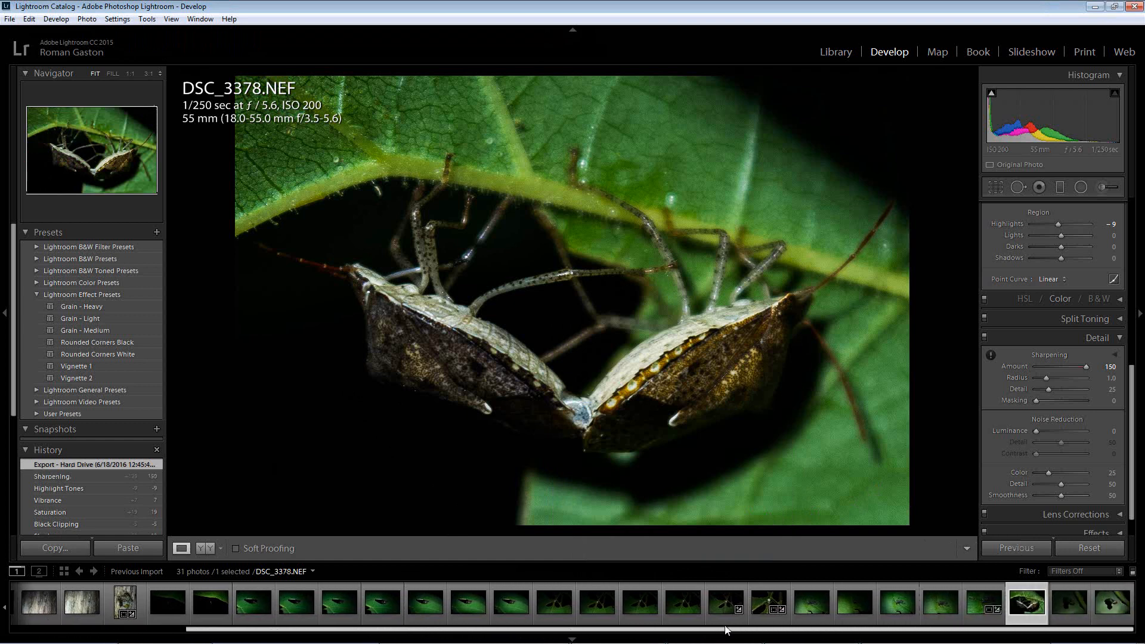